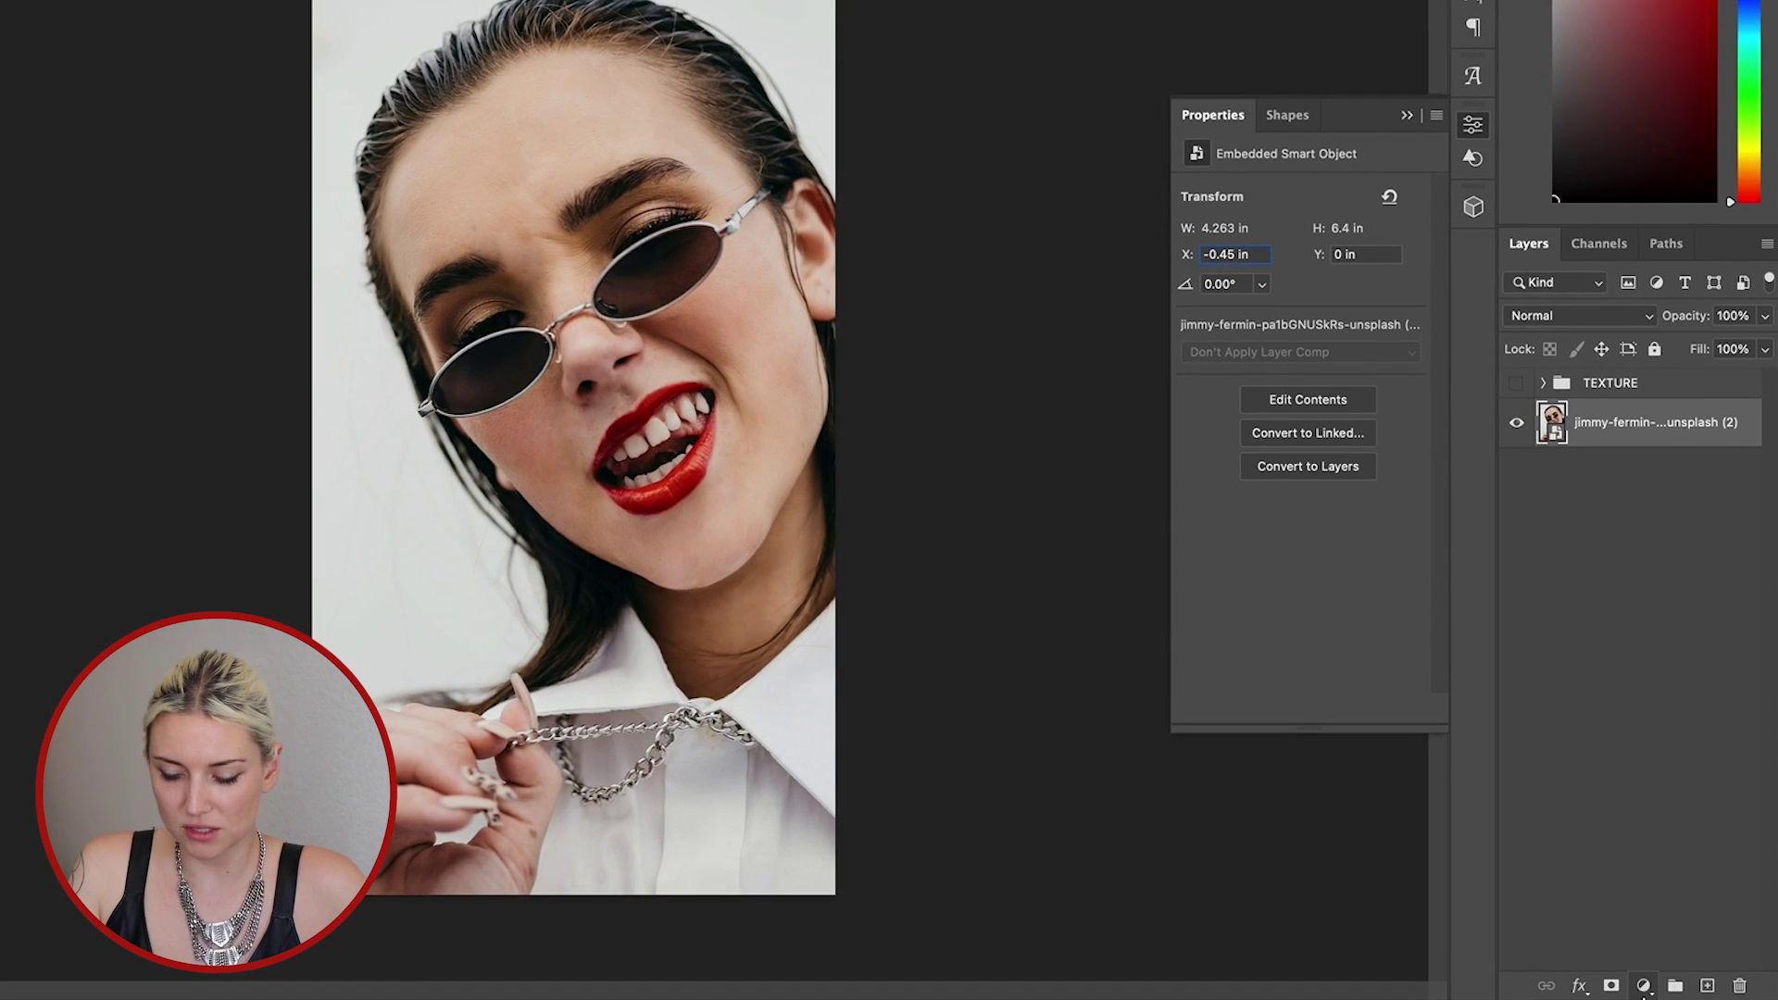
Add a Threshold adjustment layer above the portrait photo and set its threshold level to 44
click(1665, 999)
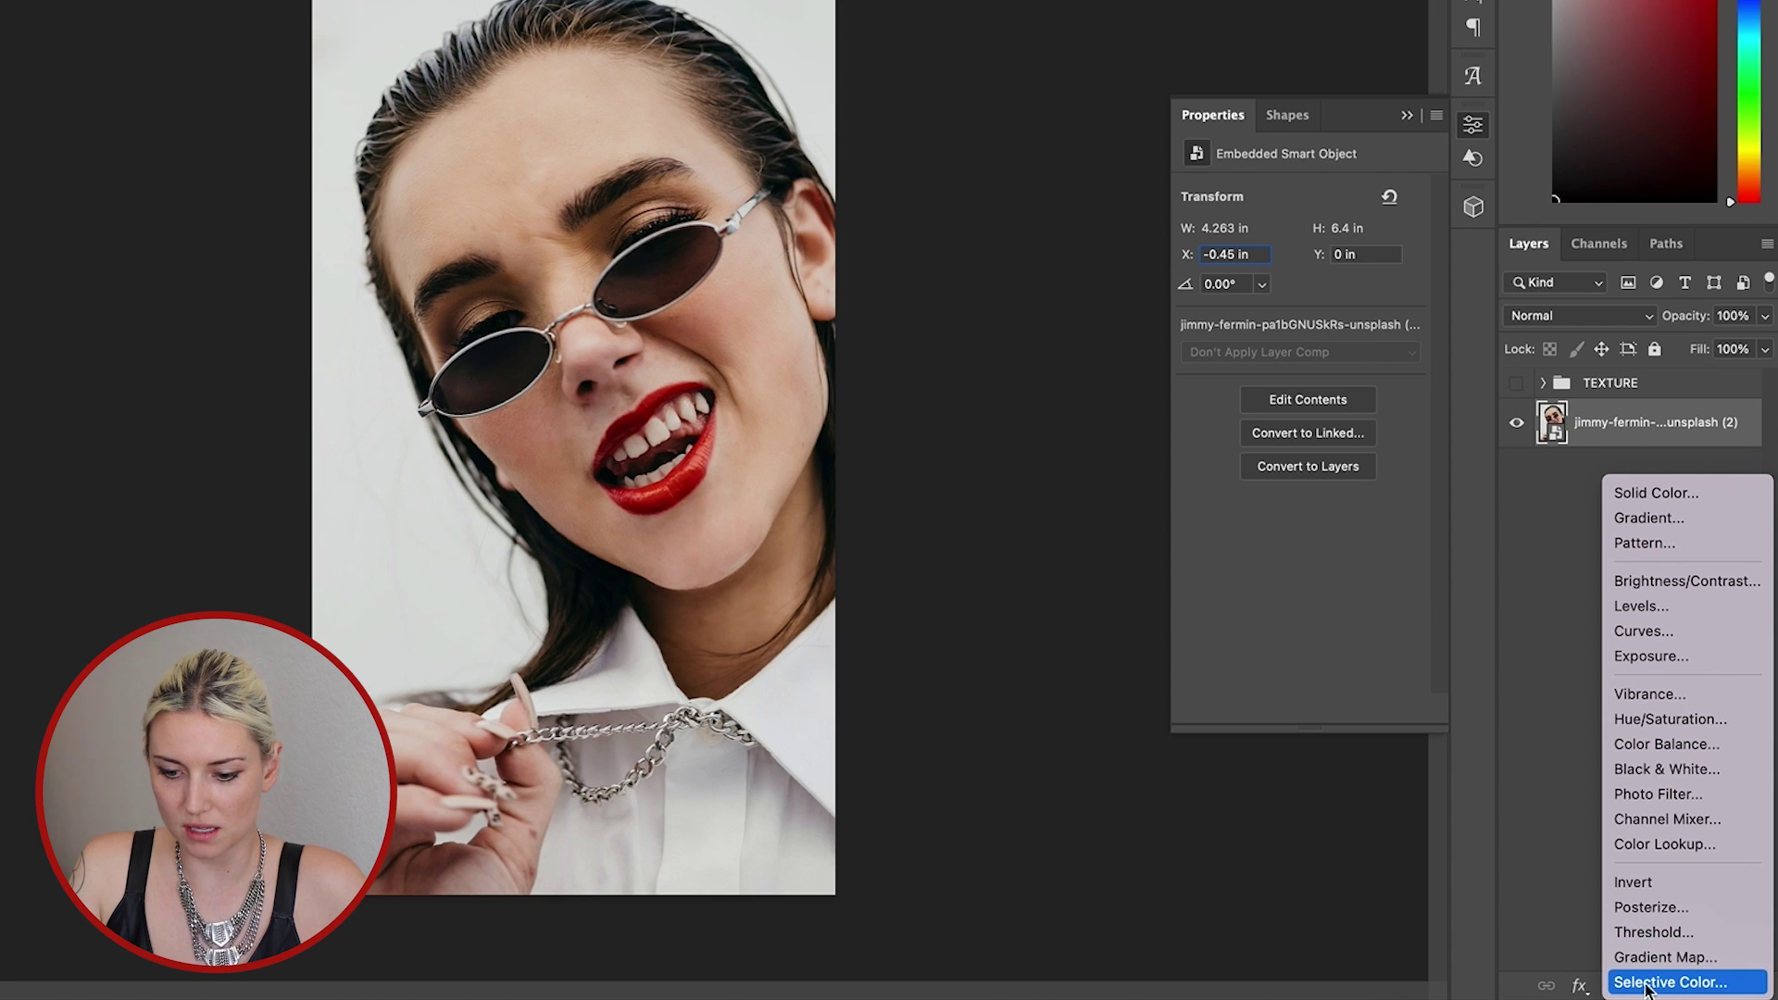
click(1653, 932)
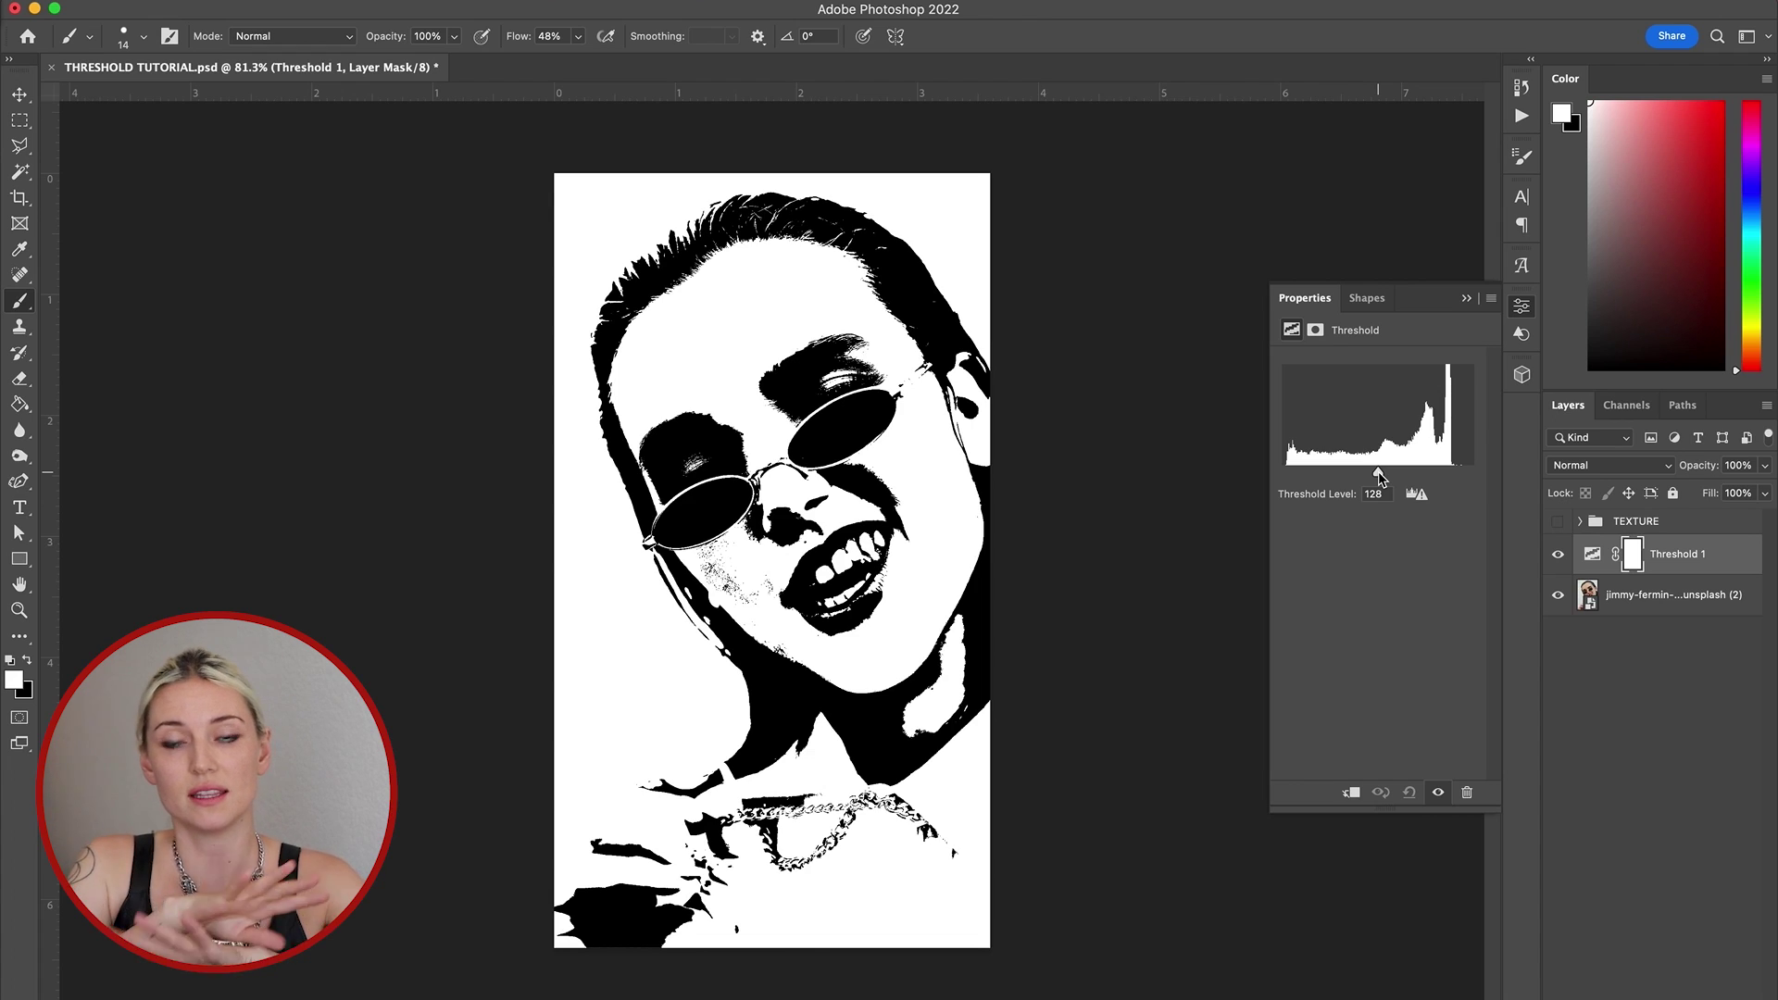
drag(1379, 474, 1319, 481)
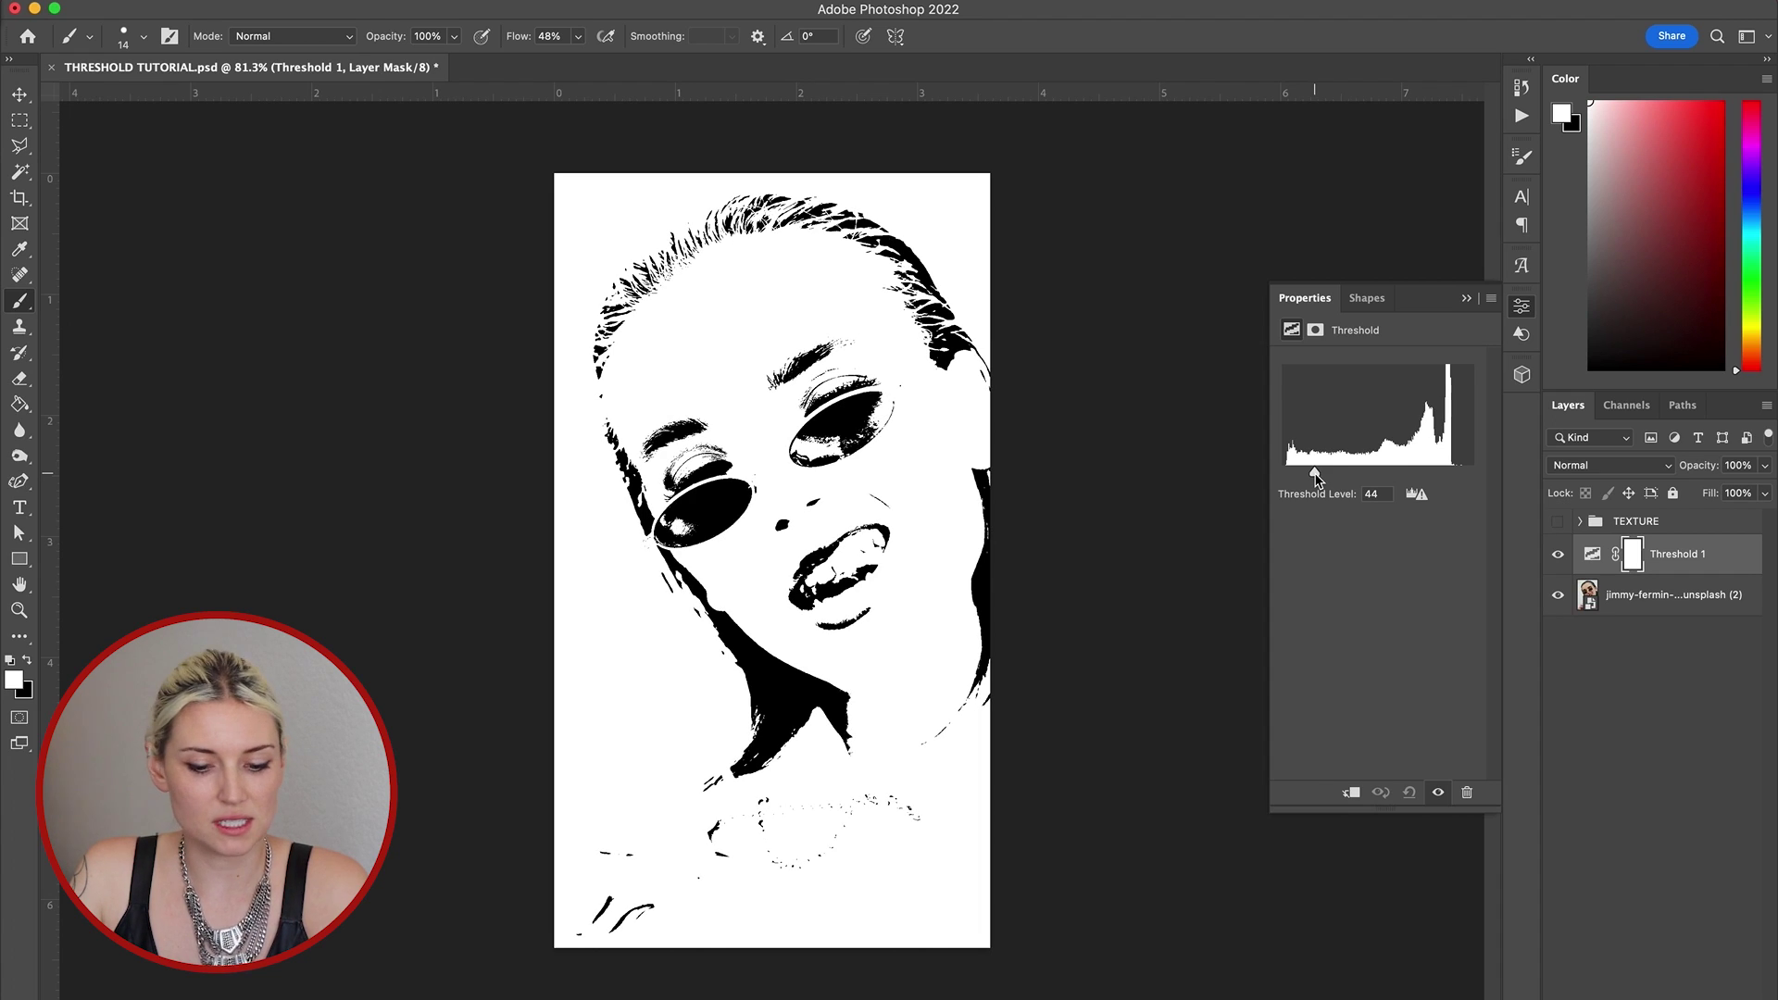
drag(1315, 479, 1398, 477)
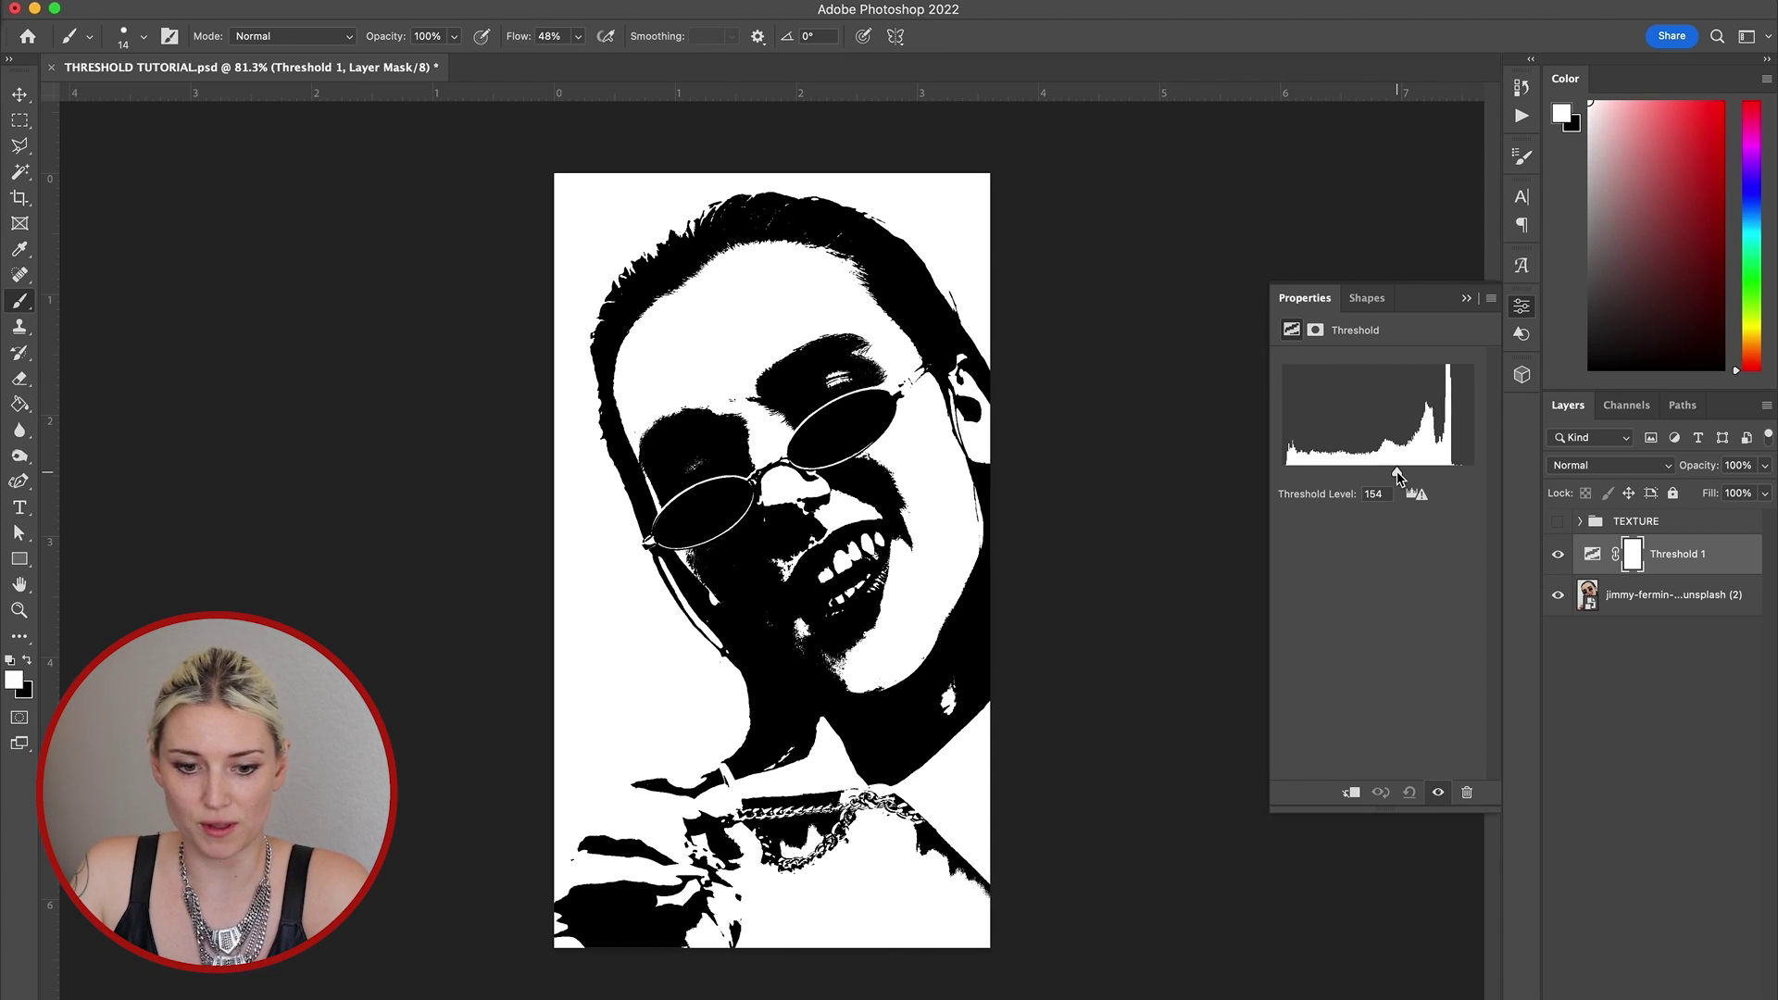
drag(1399, 476, 1316, 474)
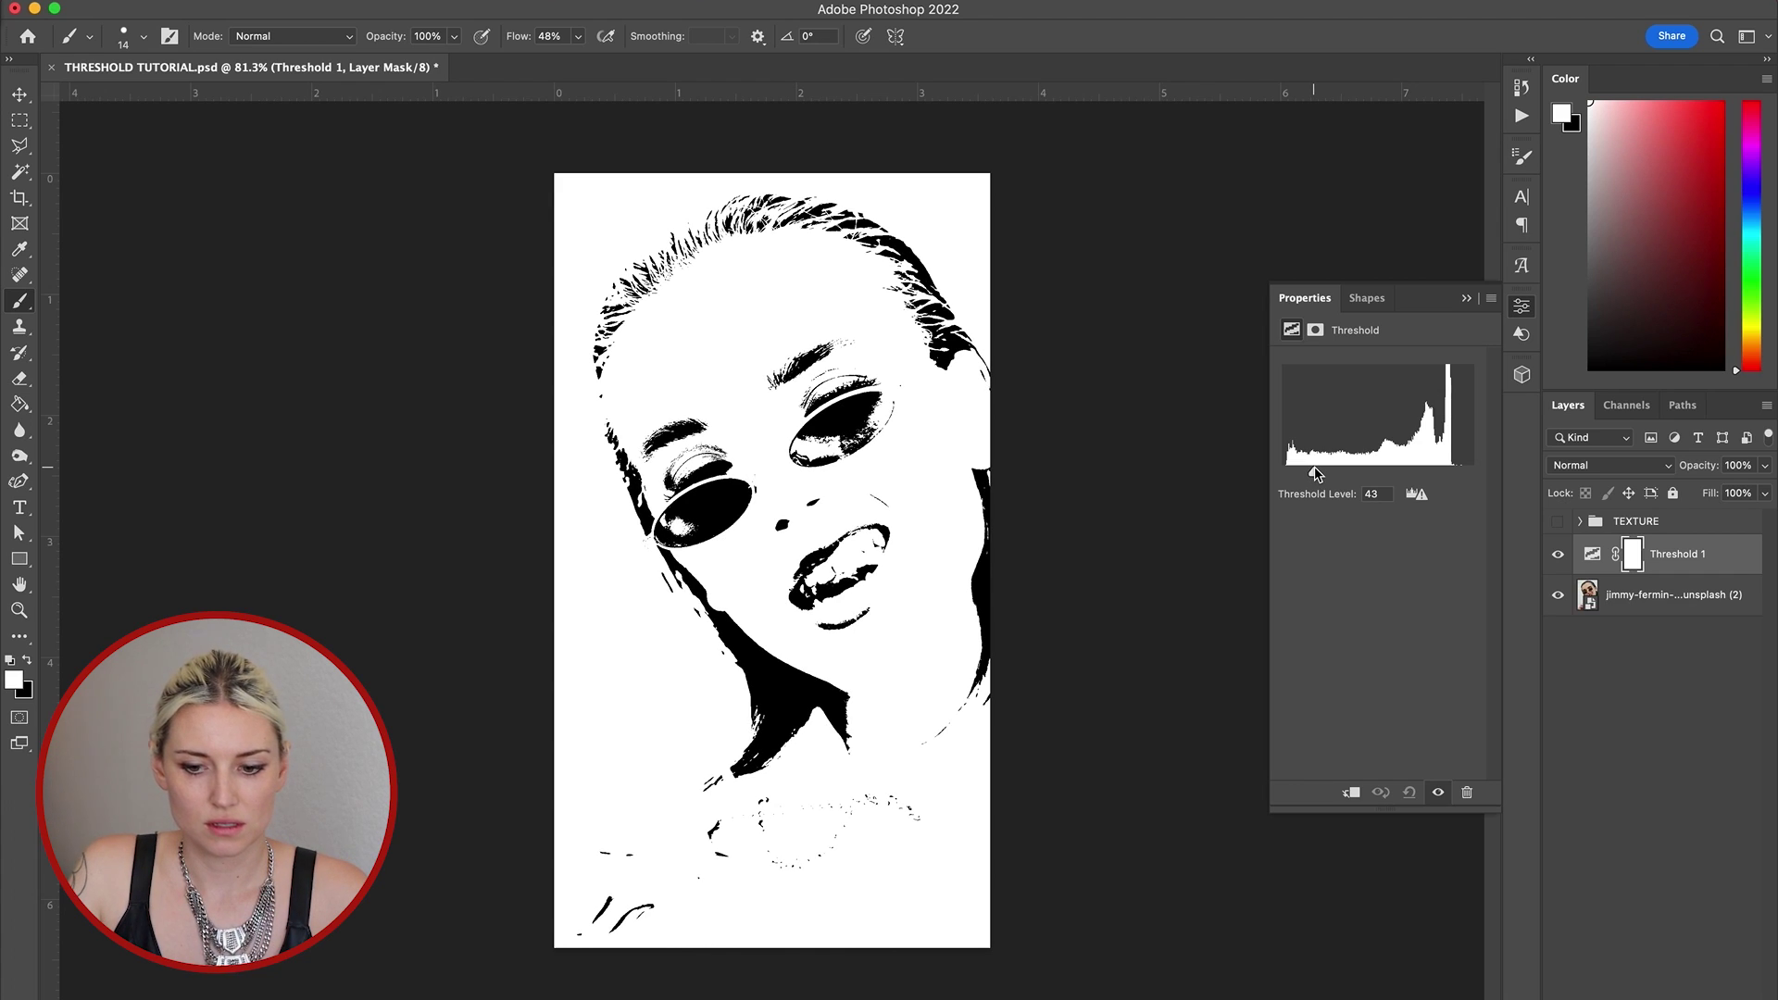
drag(1316, 474, 1317, 475)
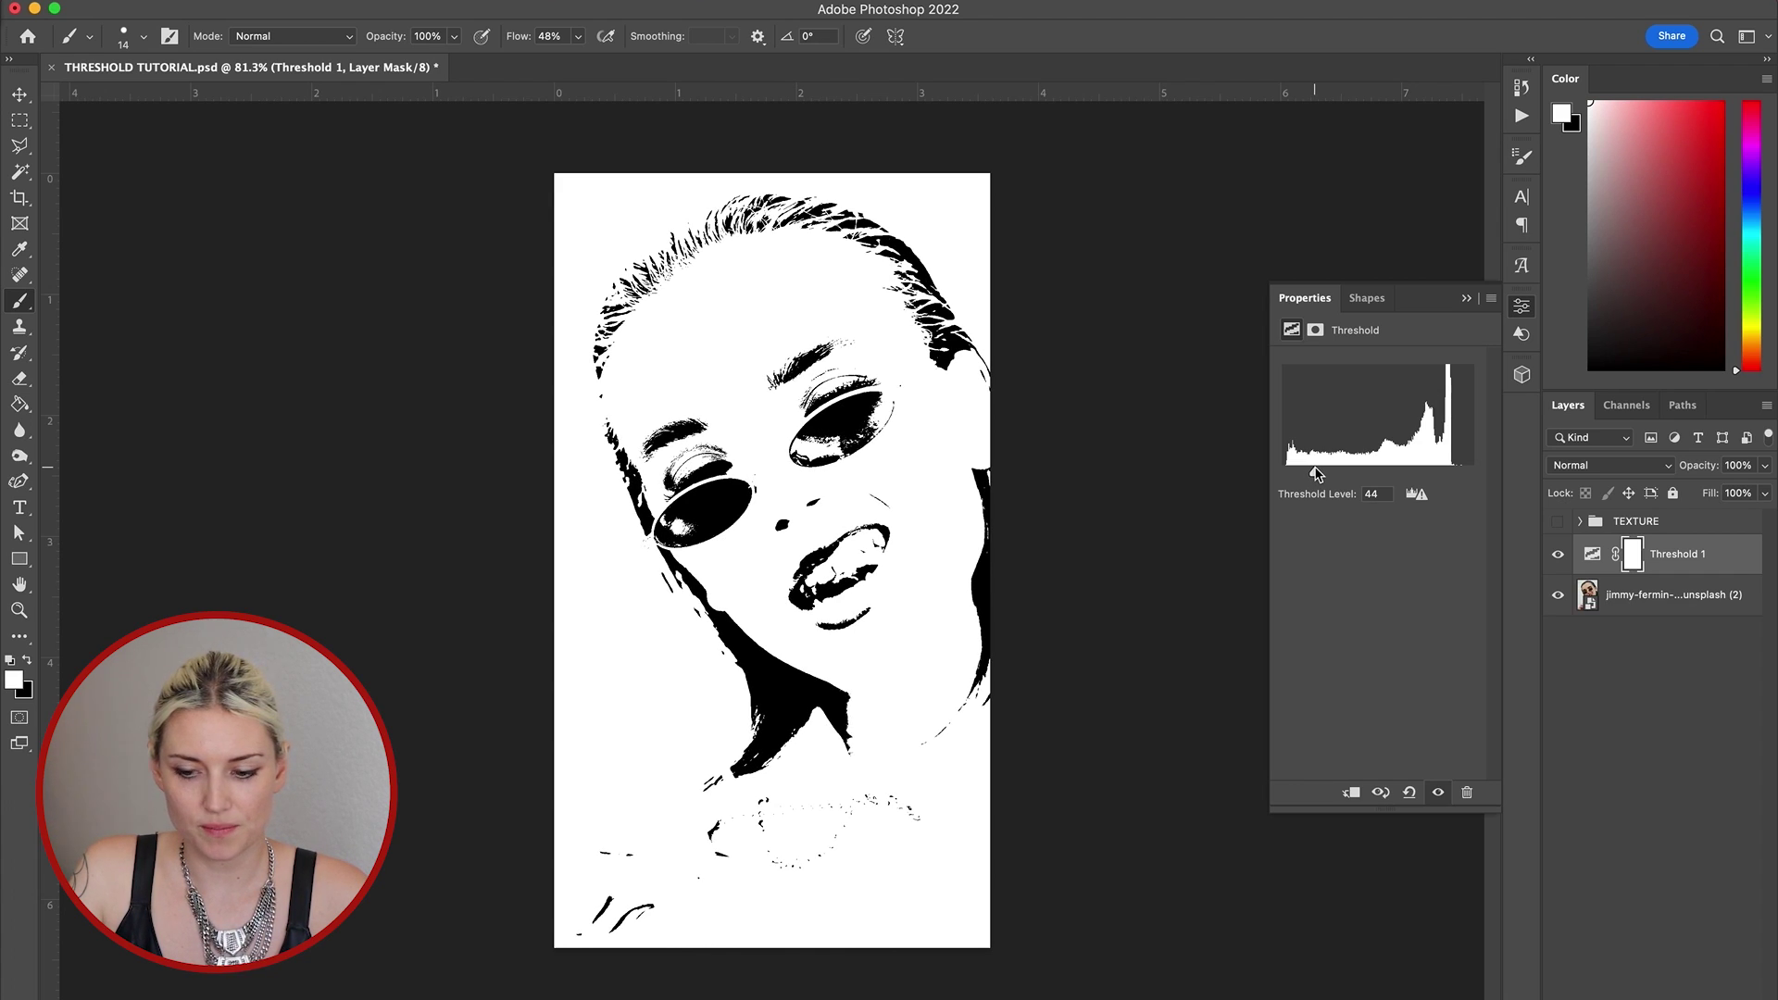
Add a Curves adjustment directly above the photo layer and lower the curve's white endpoint to an output of 61
click(1675, 700)
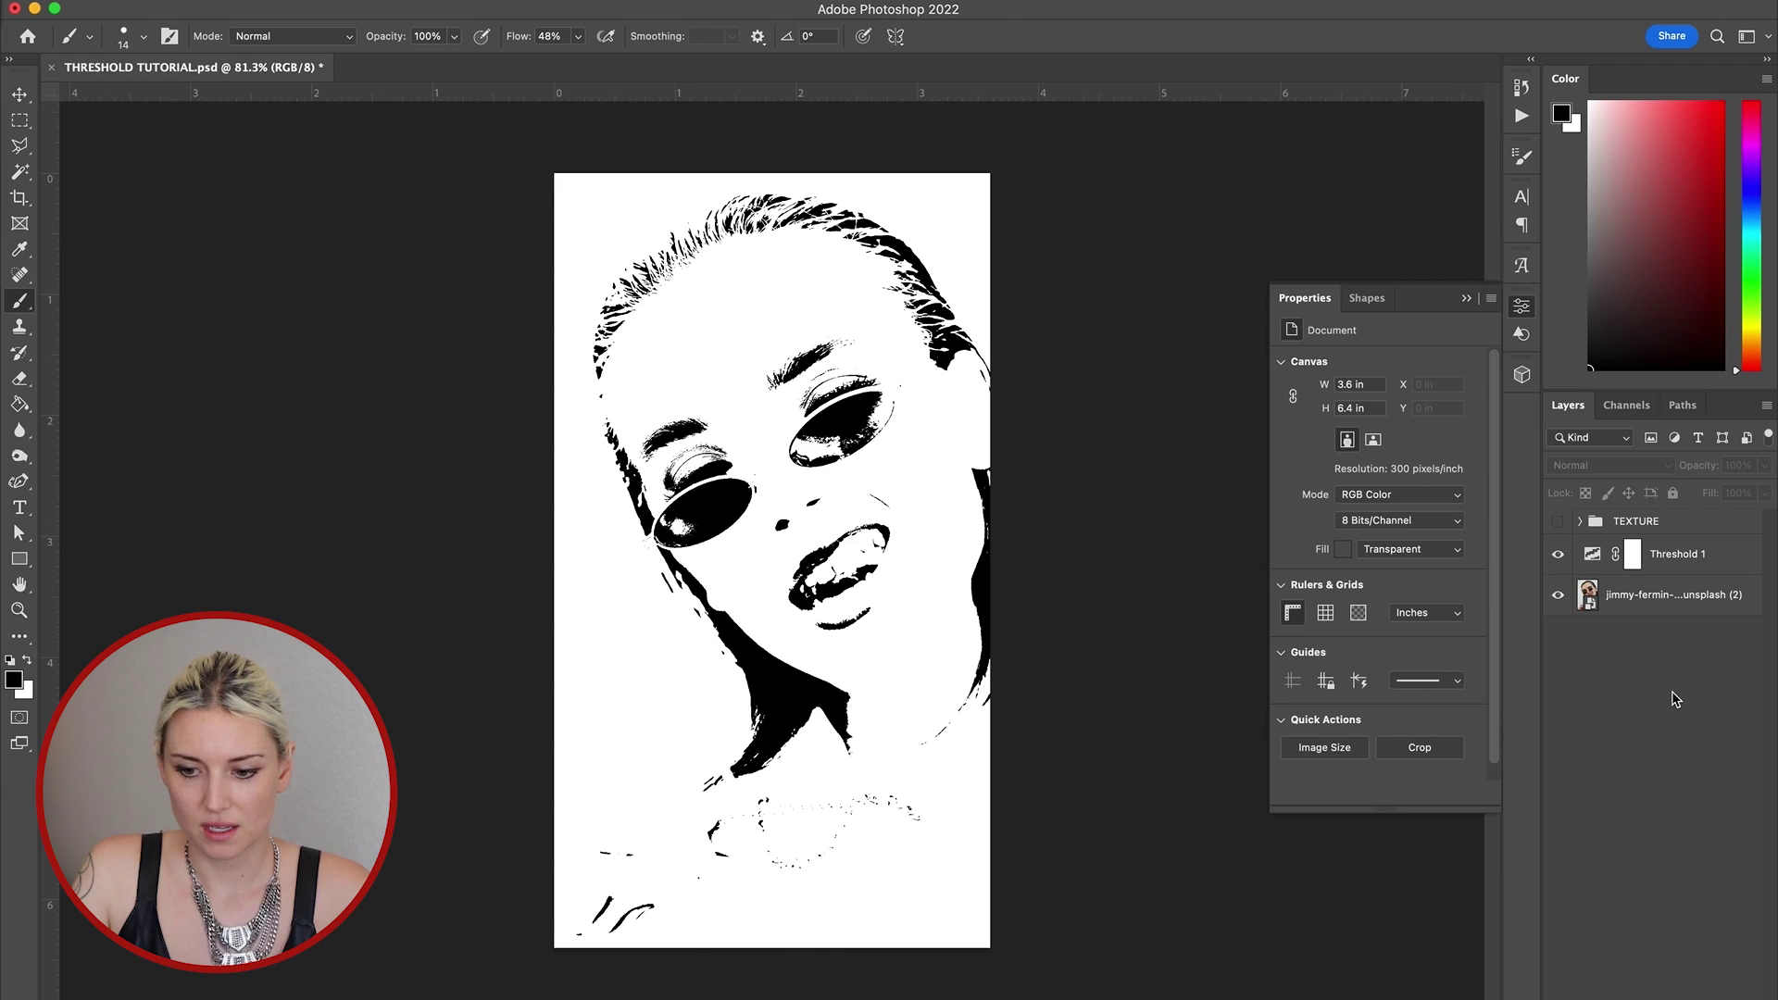
click(1625, 602)
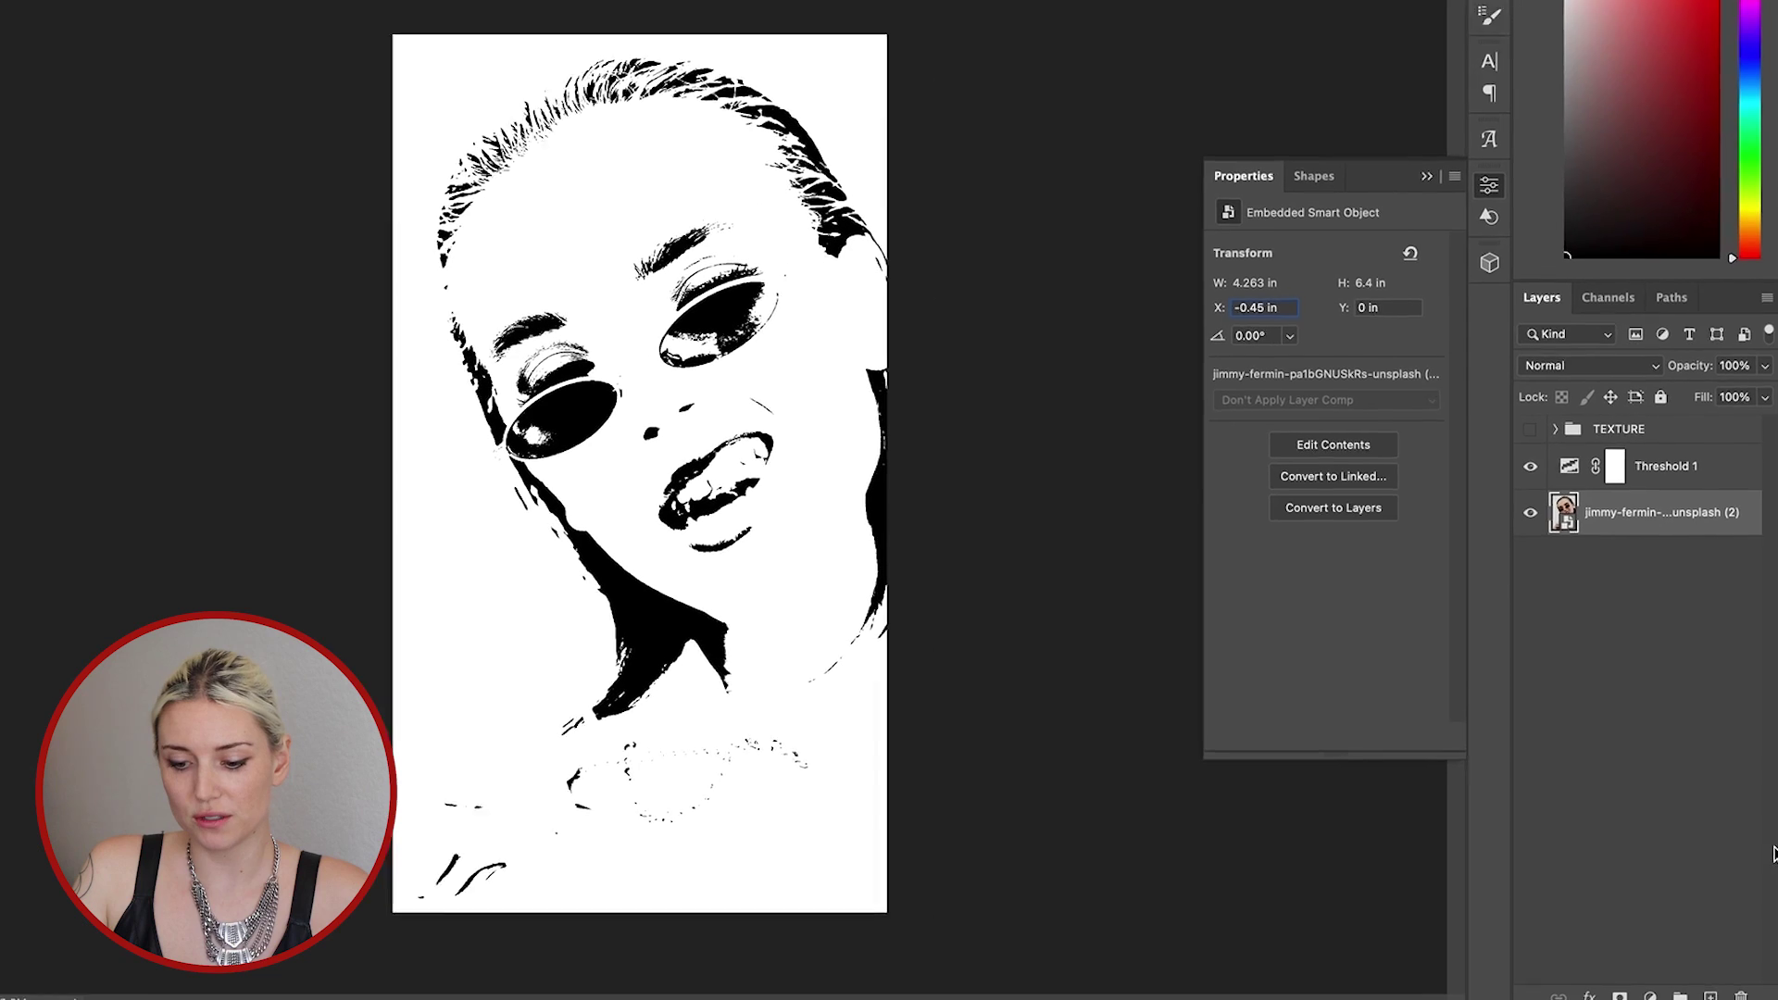
click(1644, 986)
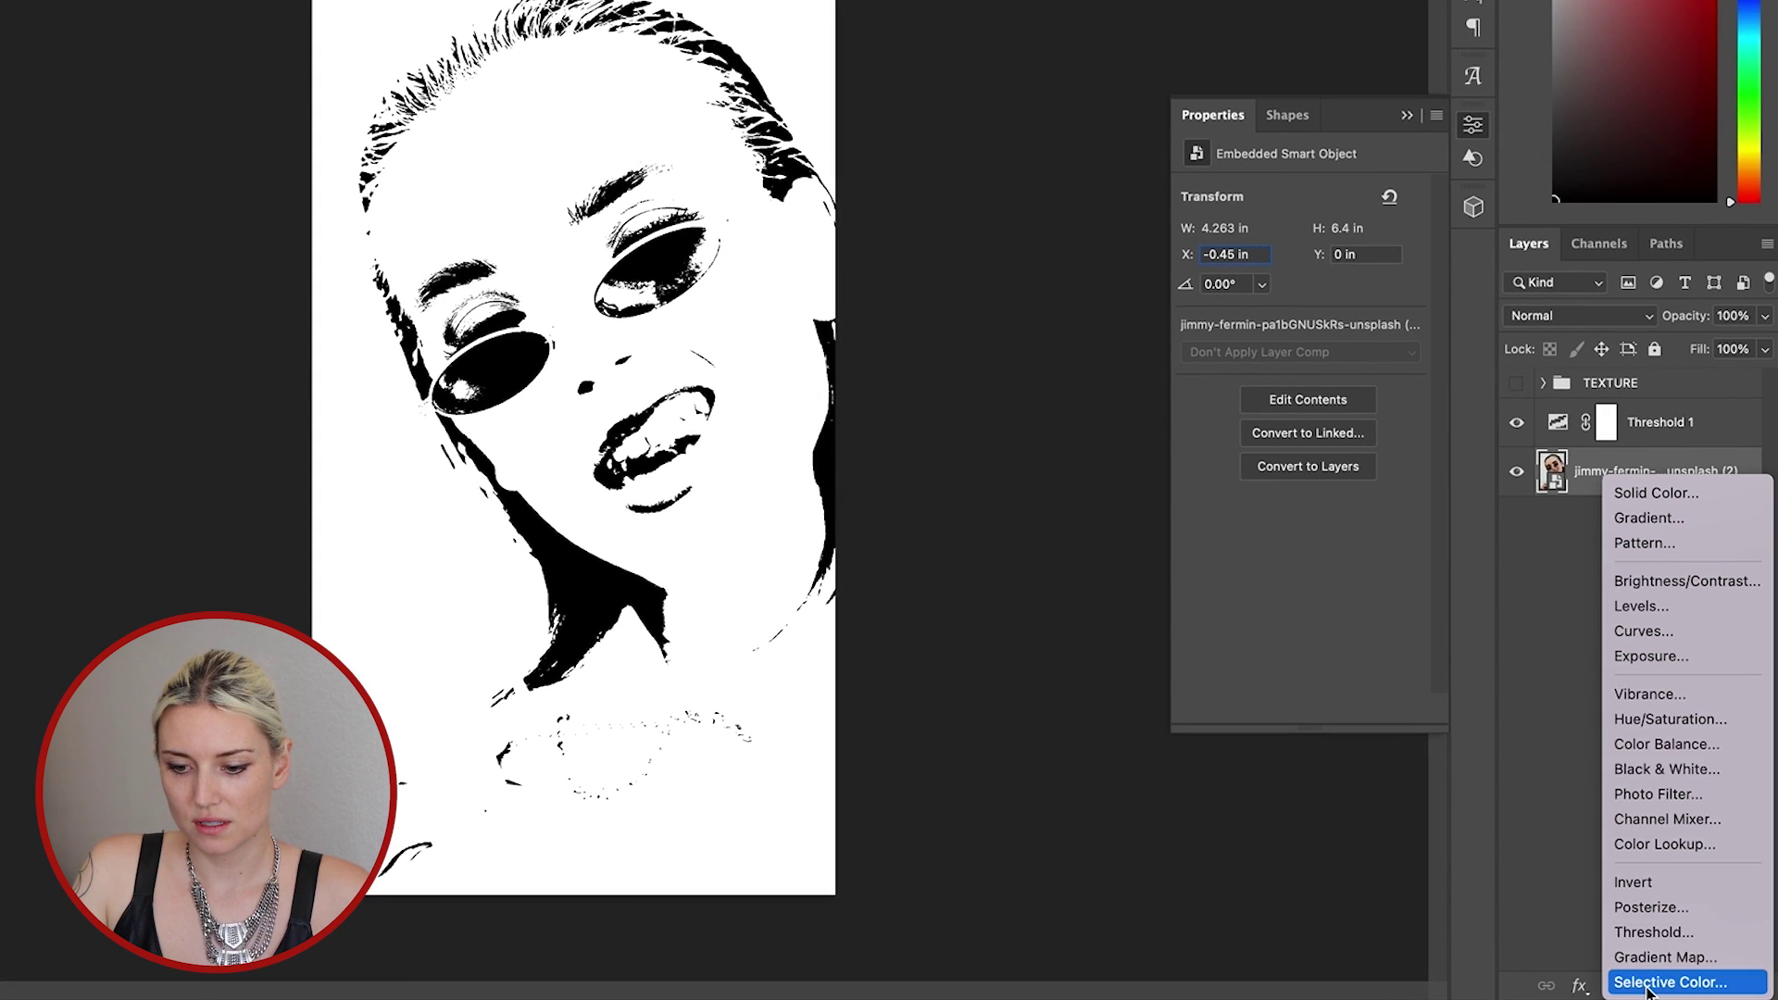
click(1658, 632)
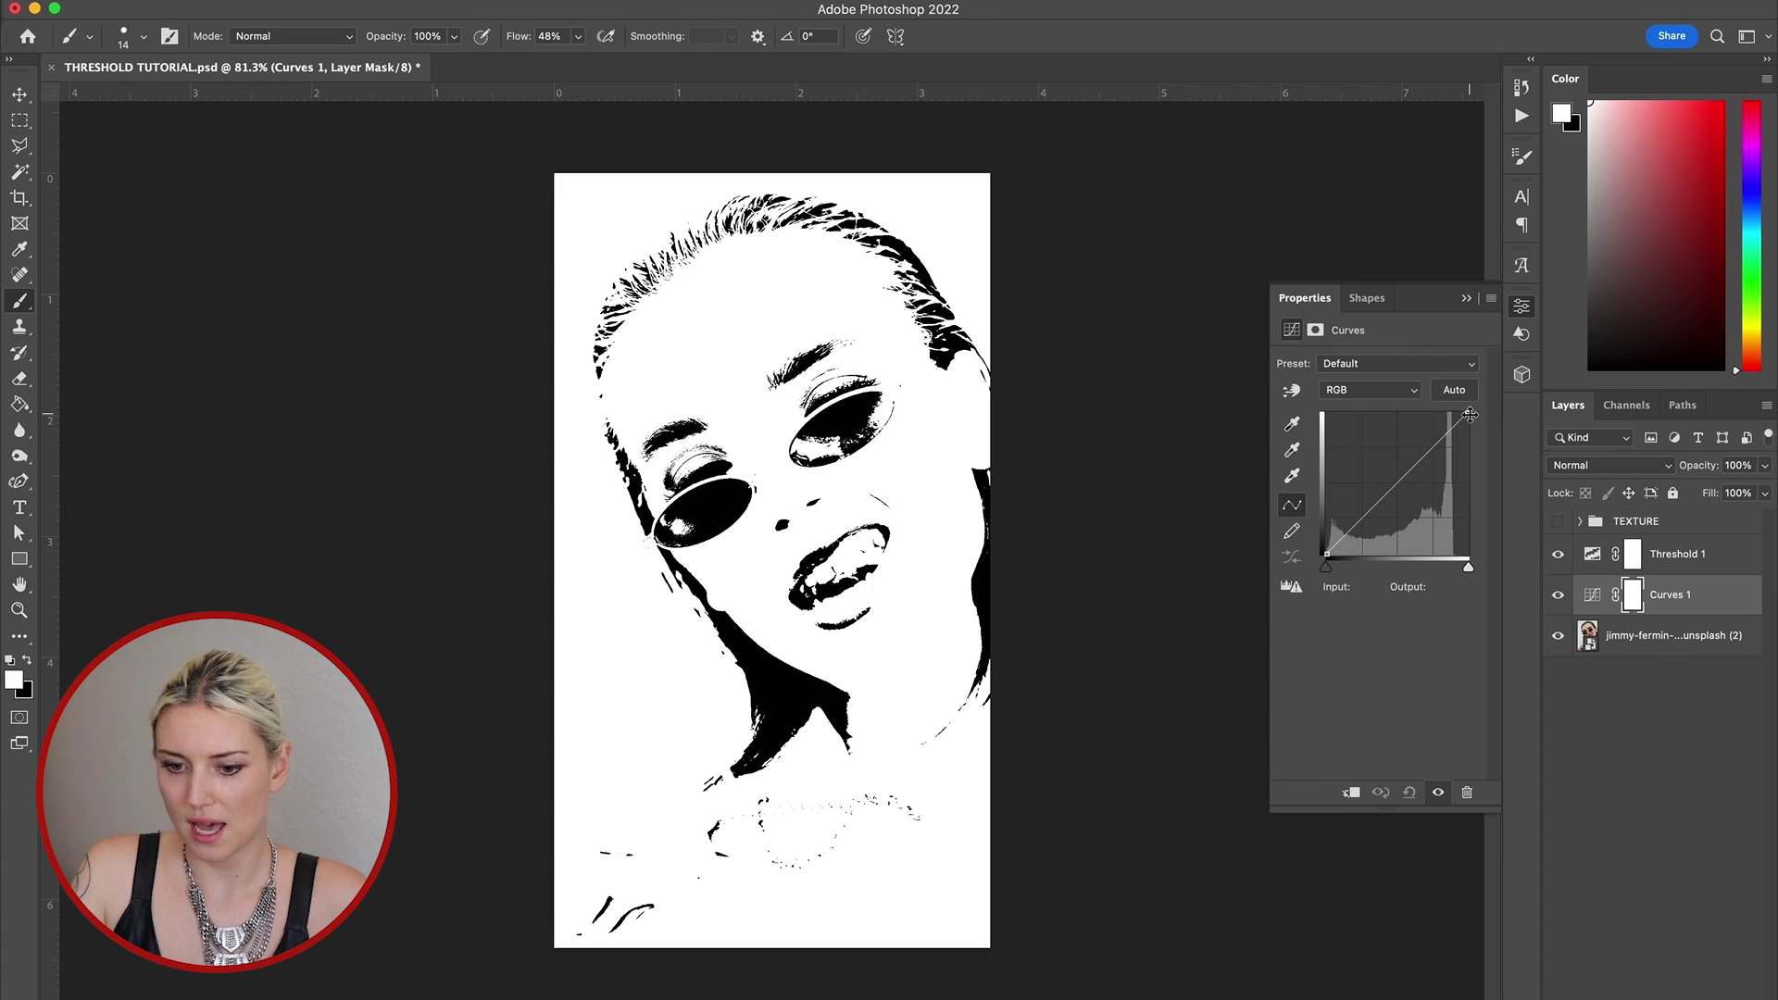
drag(1469, 414, 1488, 528)
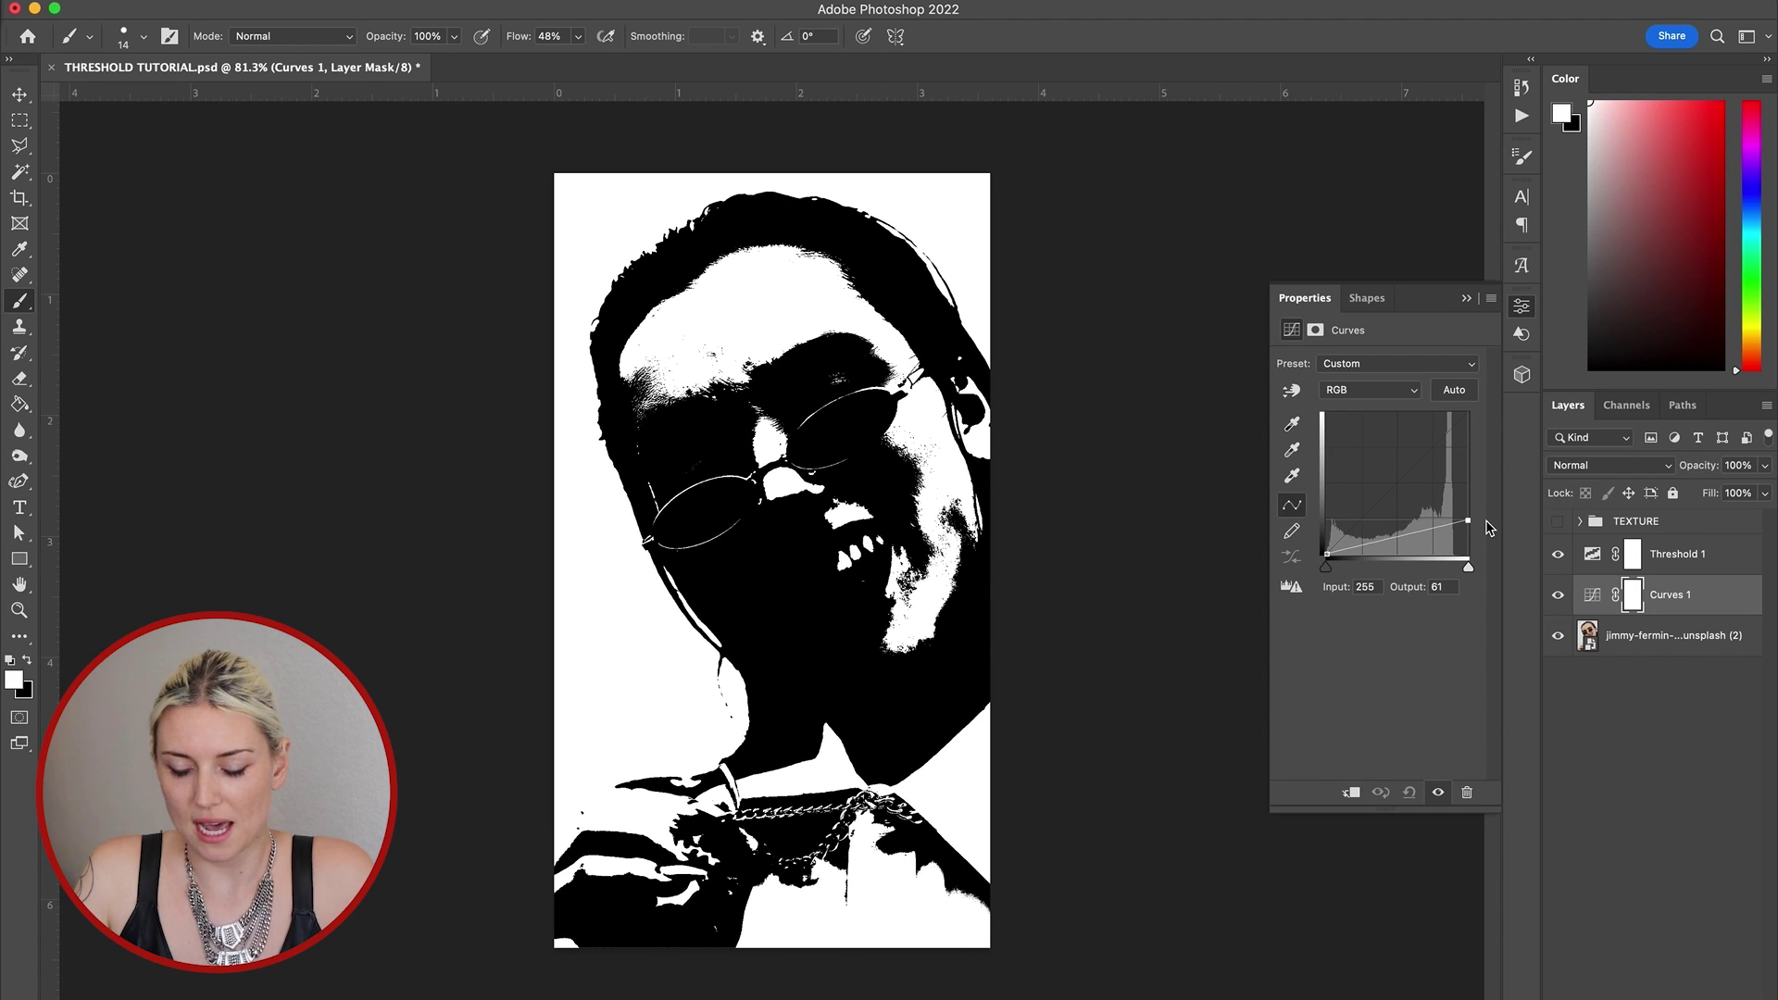
Invert the Curves mask and paint it white over the neck, hand and clothing with a soft 366 px brush
click(1632, 595)
key(super+i)
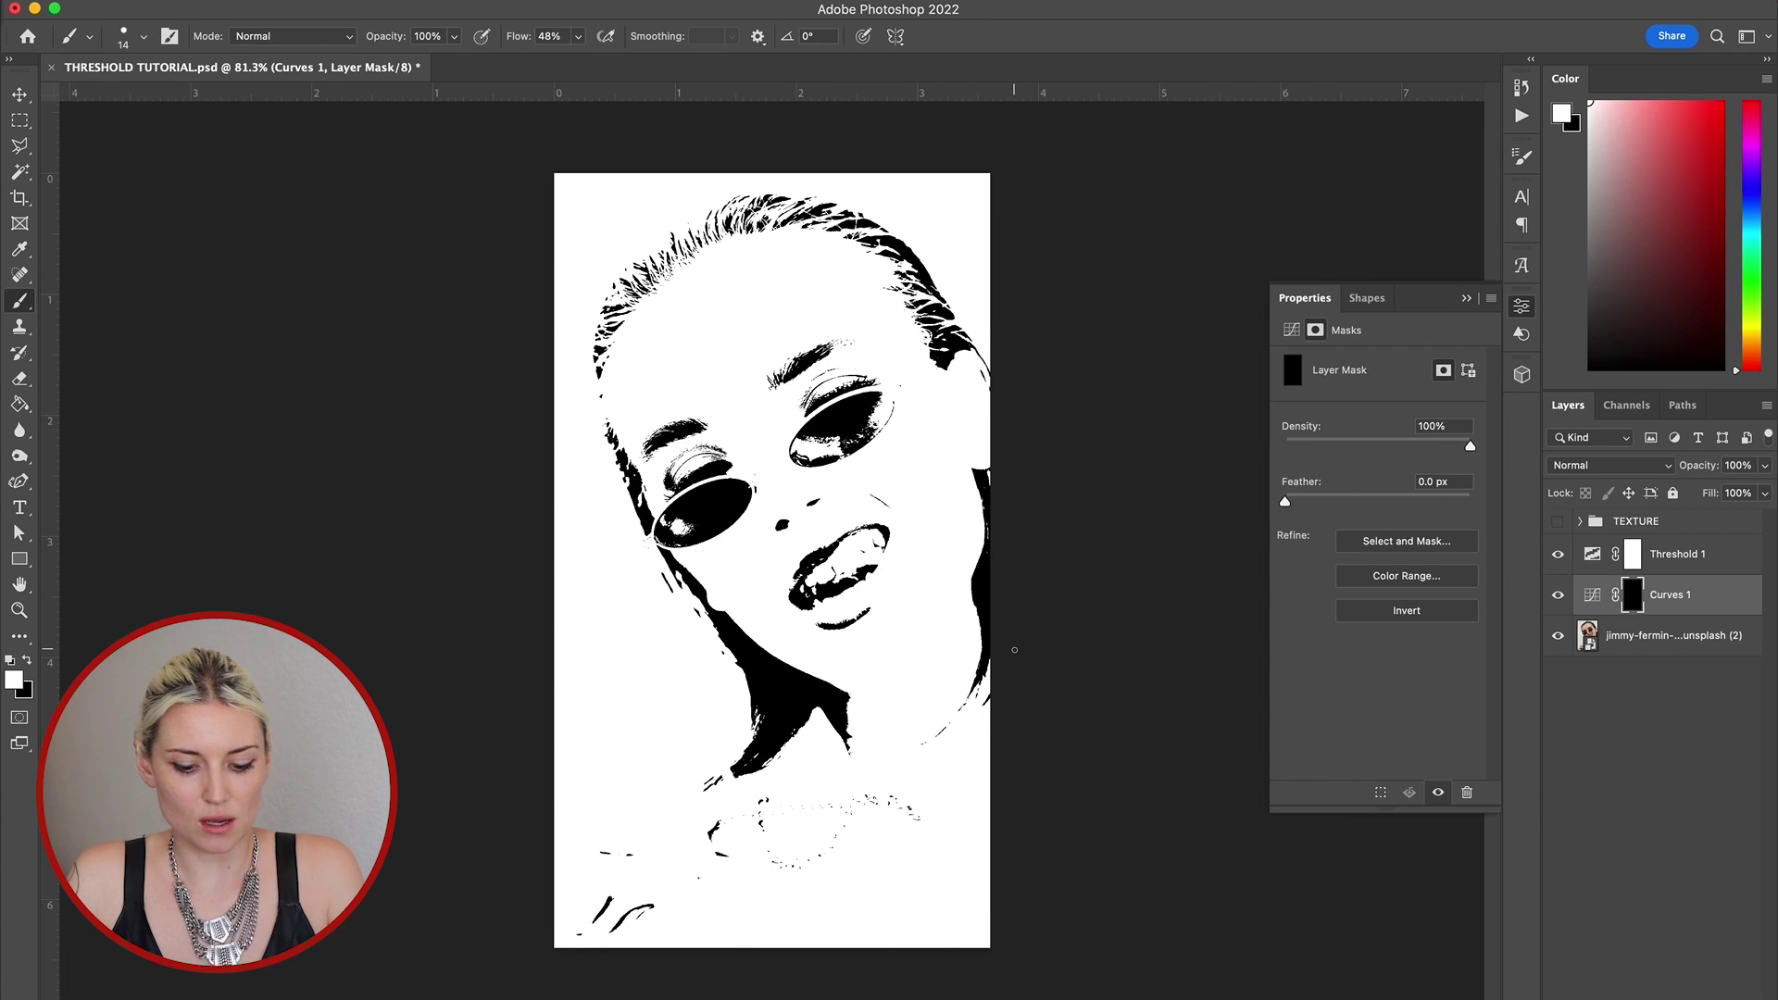
drag(623, 581, 755, 580)
right_click(682, 615)
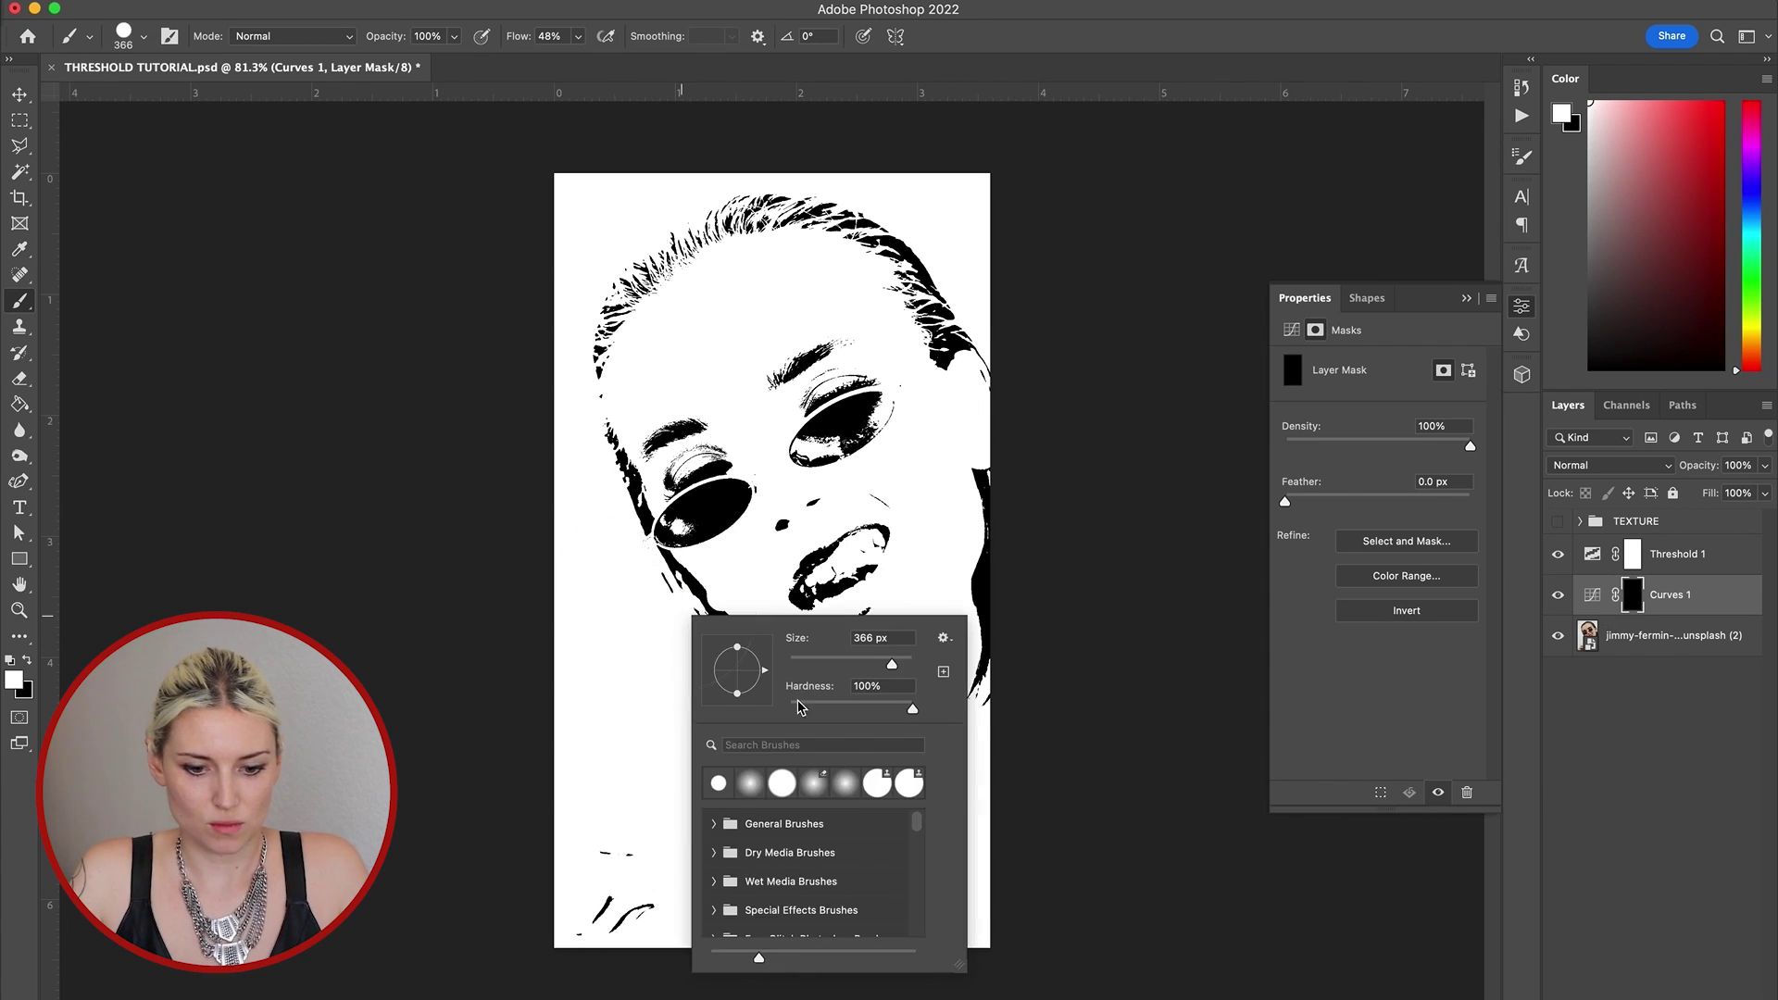
key(Return)
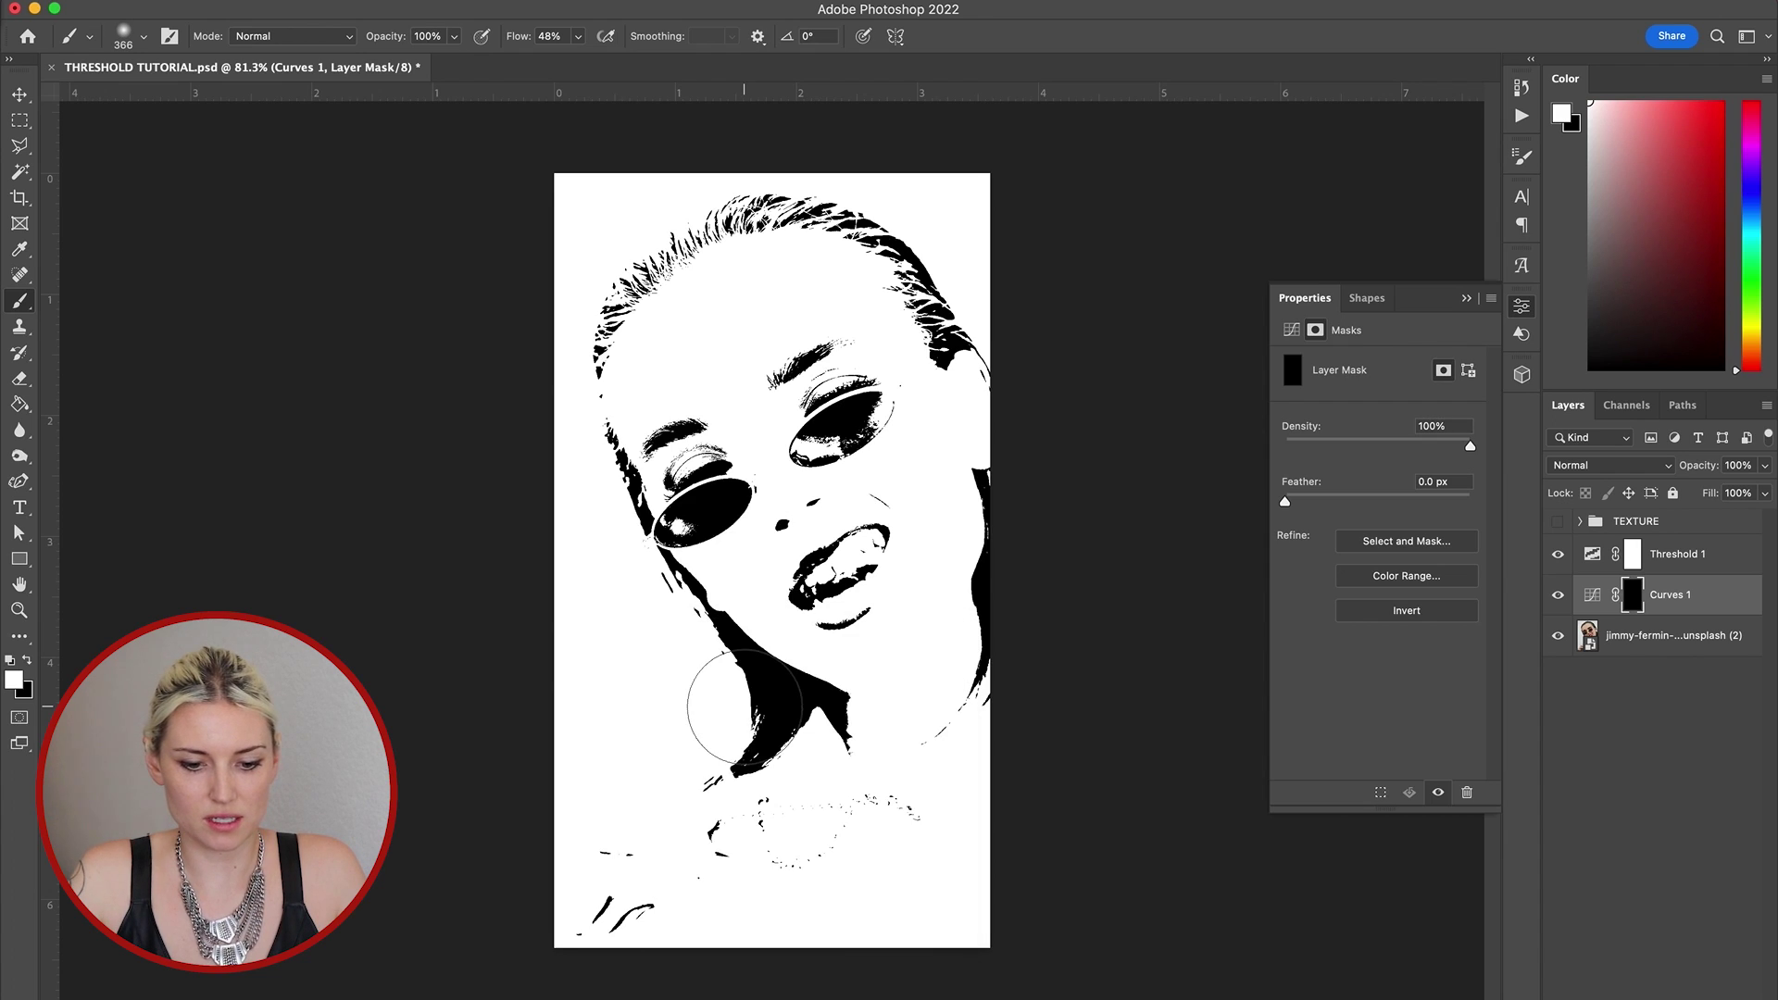
mouse_move(679, 846)
mouse_down()
mouse_move(765, 858)
mouse_move(782, 825)
mouse_move(814, 842)
mouse_move(896, 830)
mouse_move(695, 814)
mouse_move(595, 852)
mouse_move(636, 903)
mouse_move(701, 898)
mouse_move(806, 889)
mouse_move(912, 827)
mouse_move(824, 827)
mouse_move(849, 845)
mouse_move(861, 917)
mouse_move(602, 833)
mouse_move(787, 809)
mouse_move(935, 740)
mouse_move(861, 902)
mouse_up()
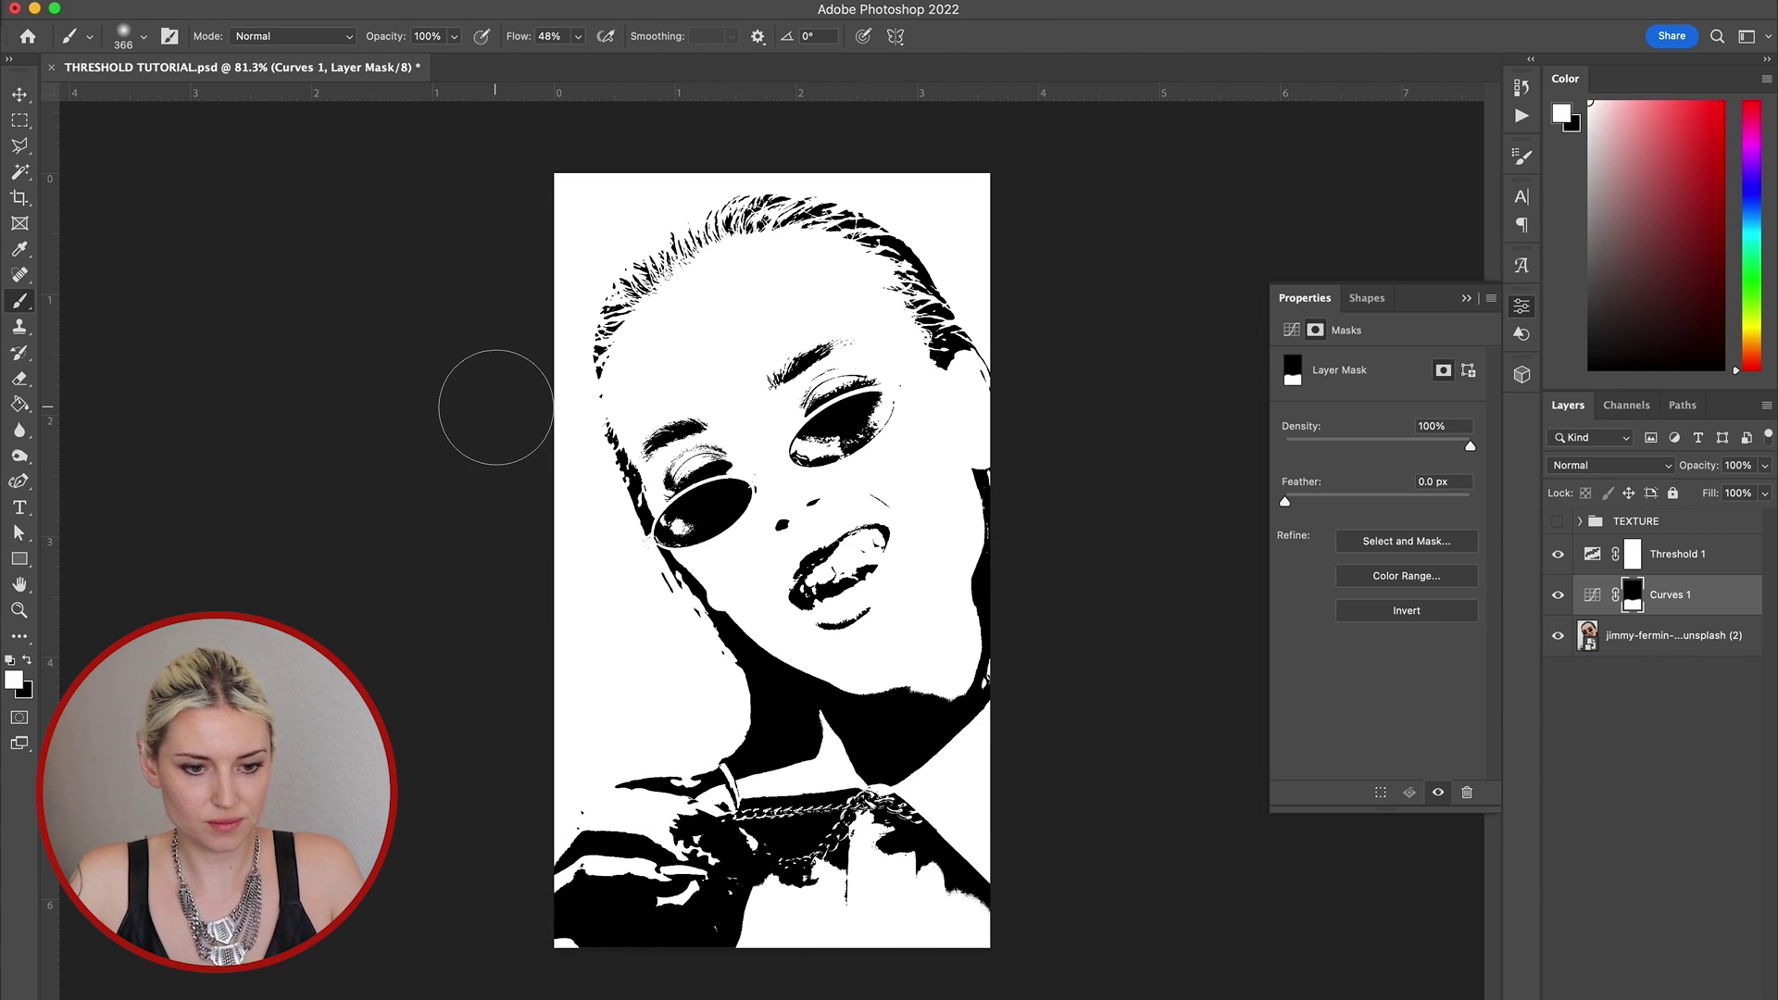
Lower the brush opacity to 28% and paint the Curves mask lightly along the neck, jaw edge and hair
click(455, 37)
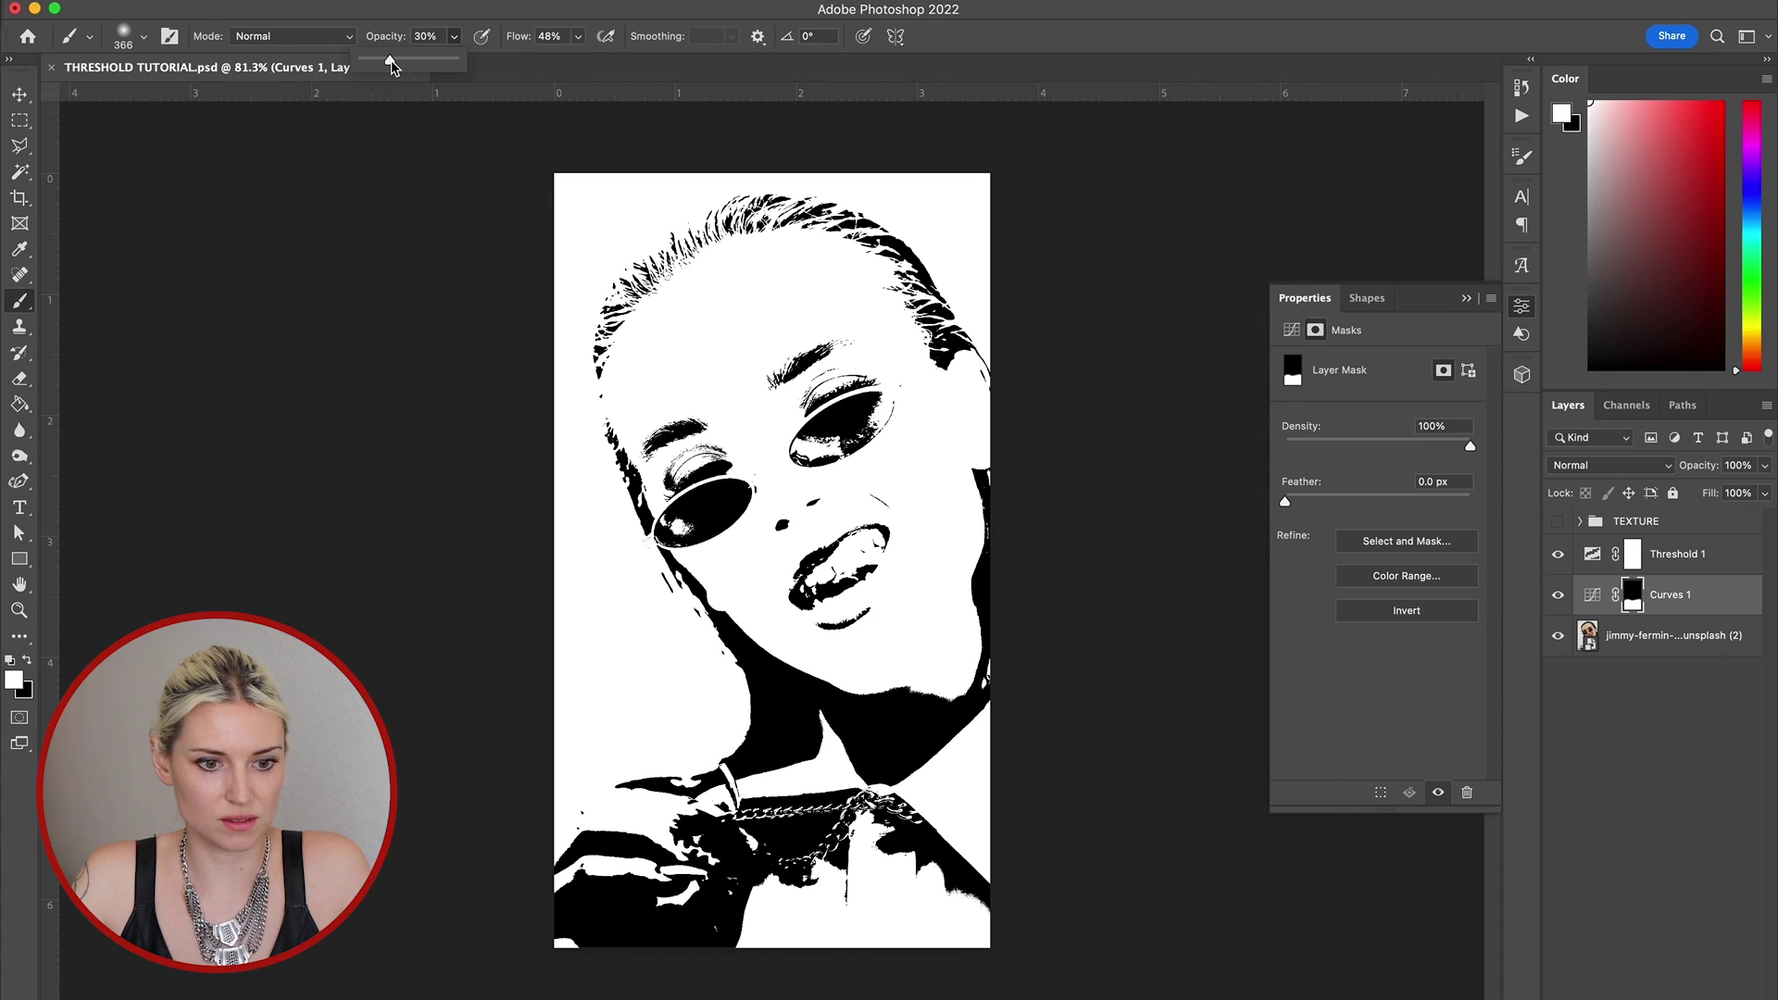
mouse_move(814, 970)
mouse_down()
mouse_move(777, 865)
mouse_move(875, 792)
mouse_move(929, 886)
mouse_move(1001, 694)
mouse_up()
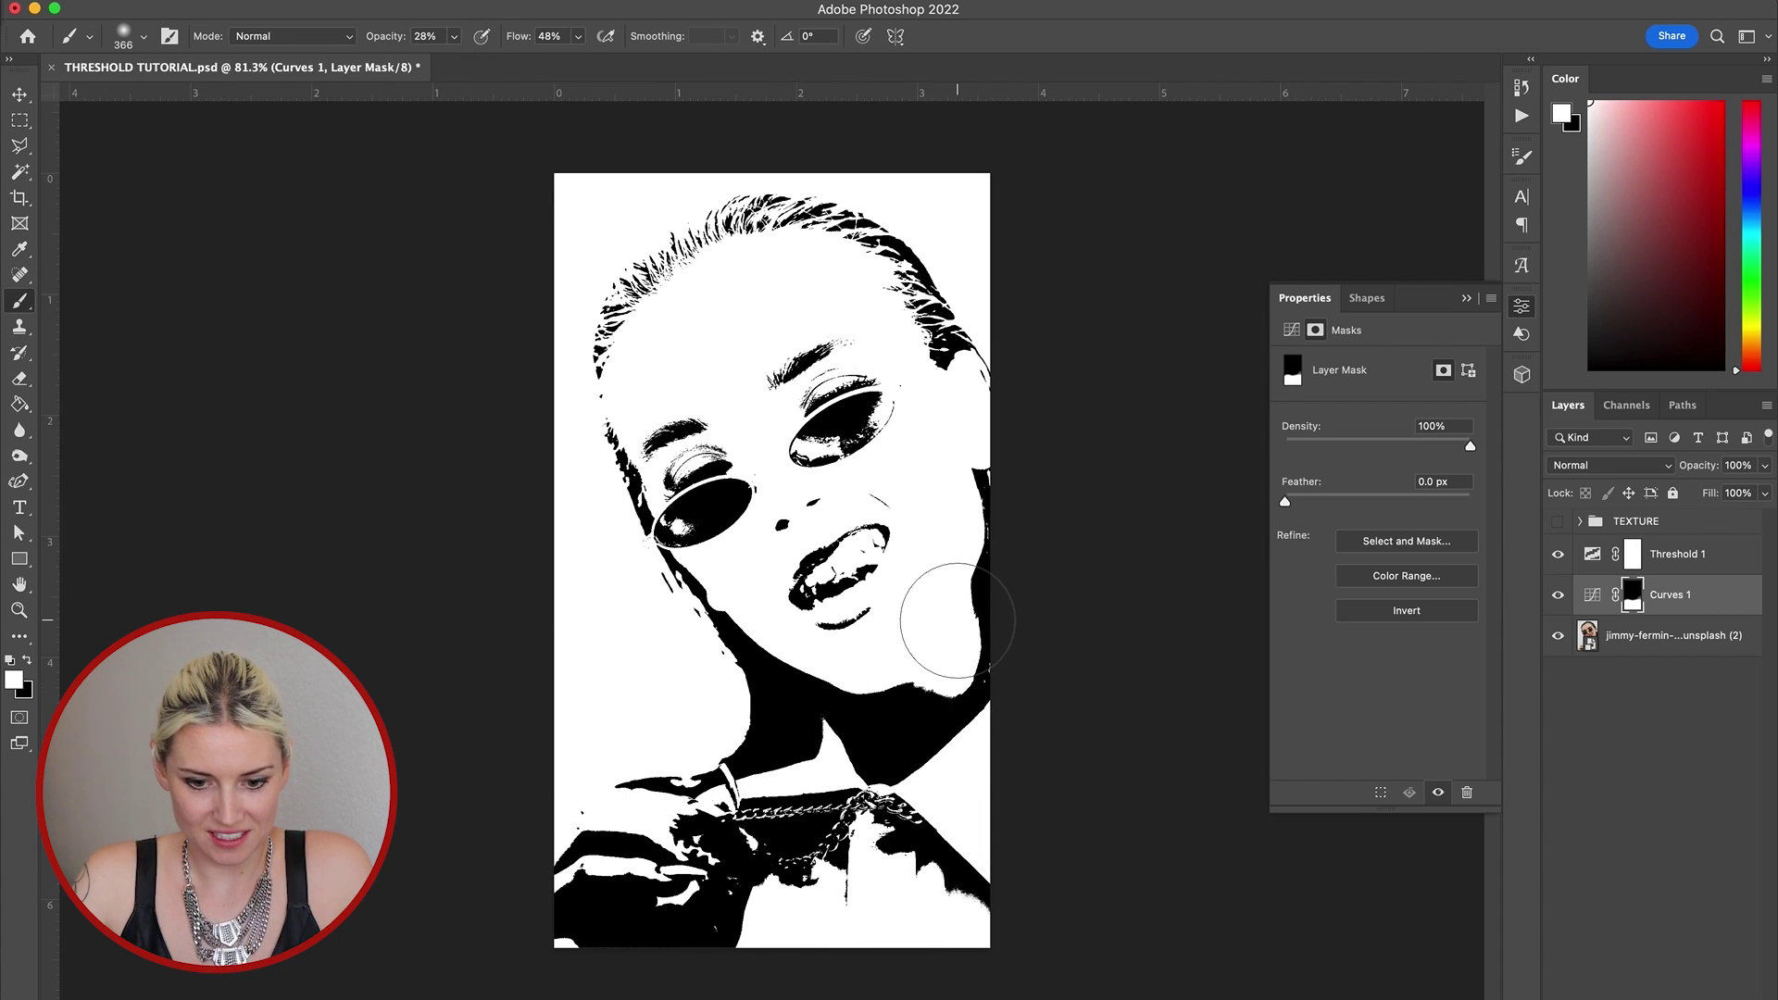
mouse_move(704, 234)
mouse_down()
mouse_move(614, 302)
mouse_move(600, 442)
mouse_move(583, 335)
mouse_move(666, 211)
mouse_move(776, 177)
mouse_move(783, 230)
mouse_move(821, 230)
mouse_move(979, 320)
mouse_move(986, 408)
mouse_up()
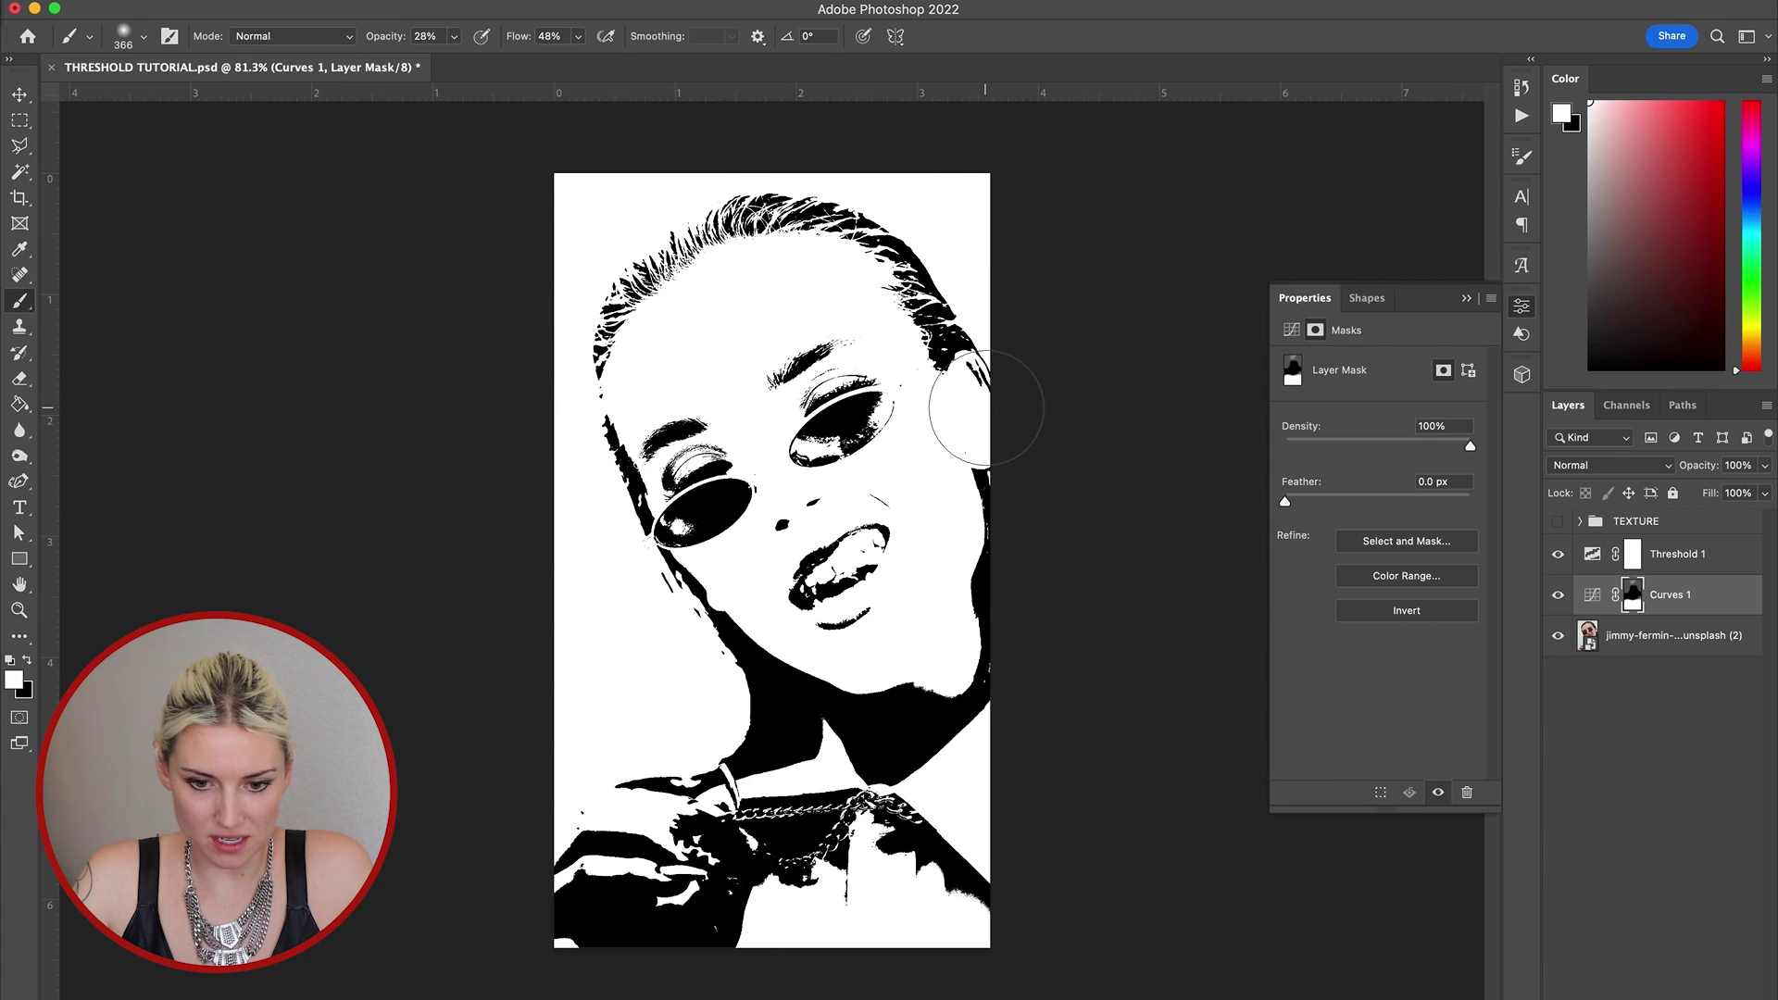
Raise the brush opacity to 41%, build up the shadows around the face, ear and hair, and soften the neck shadow with black
click(454, 36)
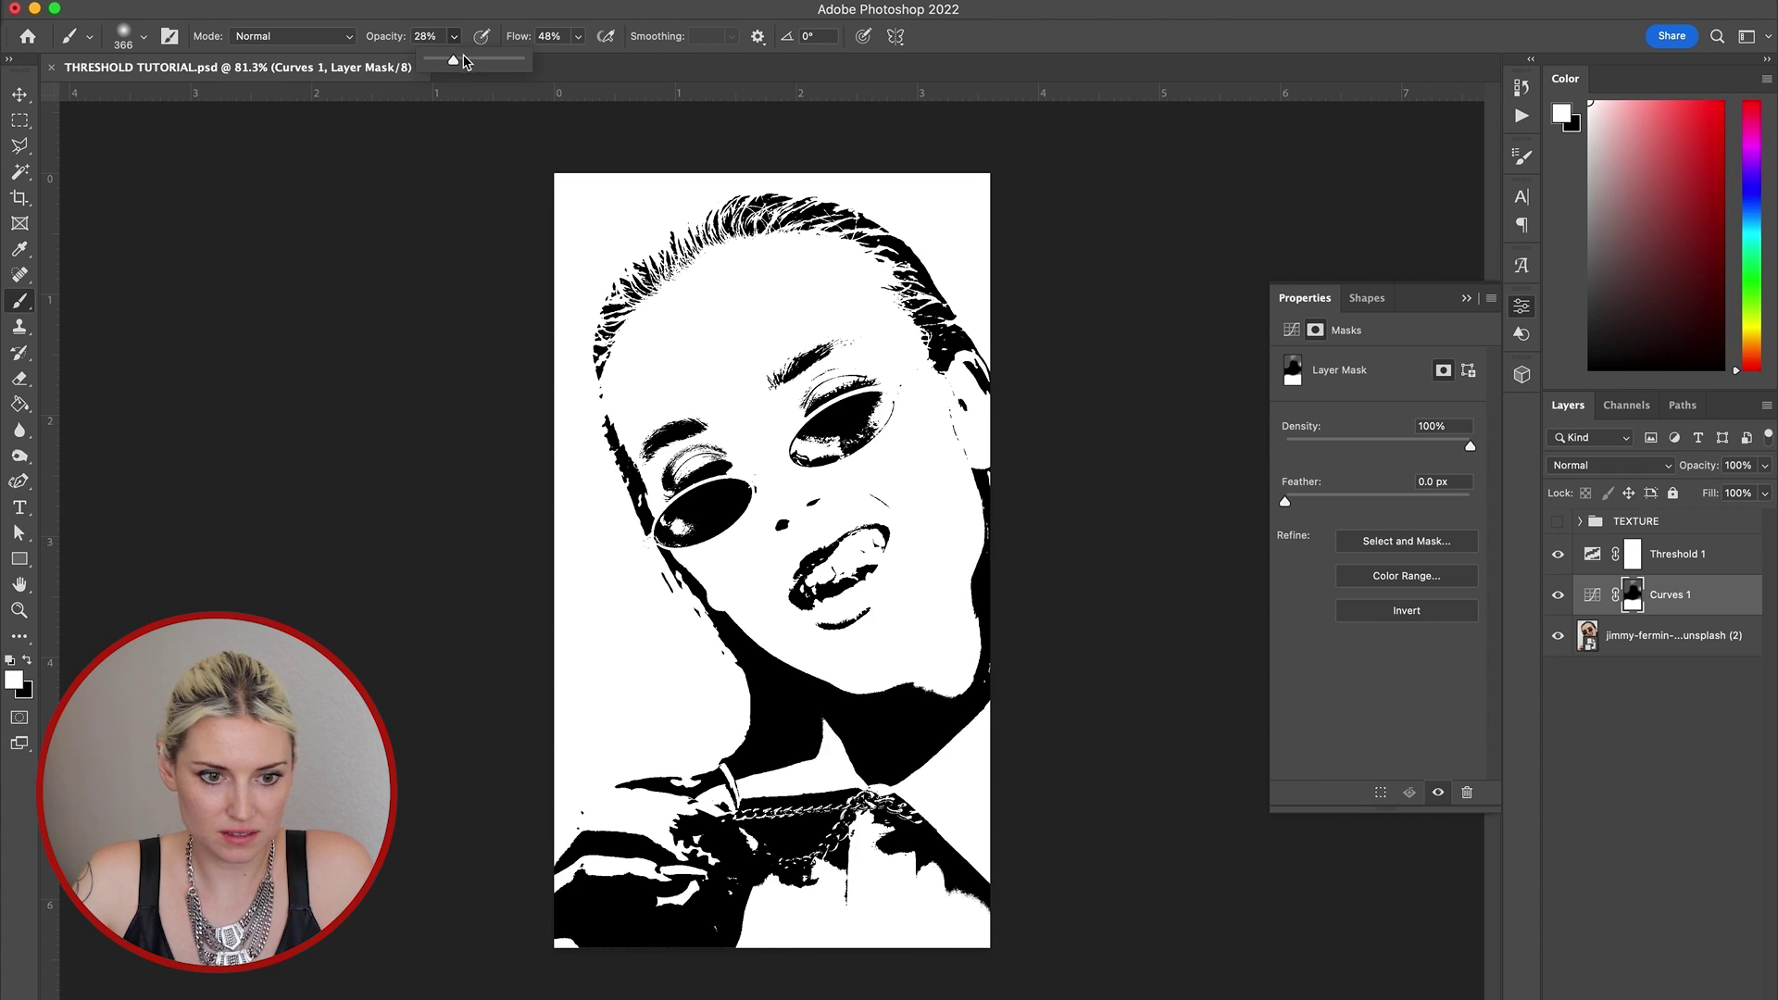
mouse_move(1066, 493)
mouse_down()
mouse_move(886, 285)
mouse_move(706, 259)
mouse_move(611, 343)
mouse_move(593, 407)
mouse_move(667, 635)
mouse_move(635, 596)
mouse_move(886, 544)
mouse_move(840, 508)
mouse_move(917, 653)
mouse_move(944, 569)
mouse_move(954, 695)
mouse_move(1024, 623)
mouse_move(1024, 707)
mouse_up()
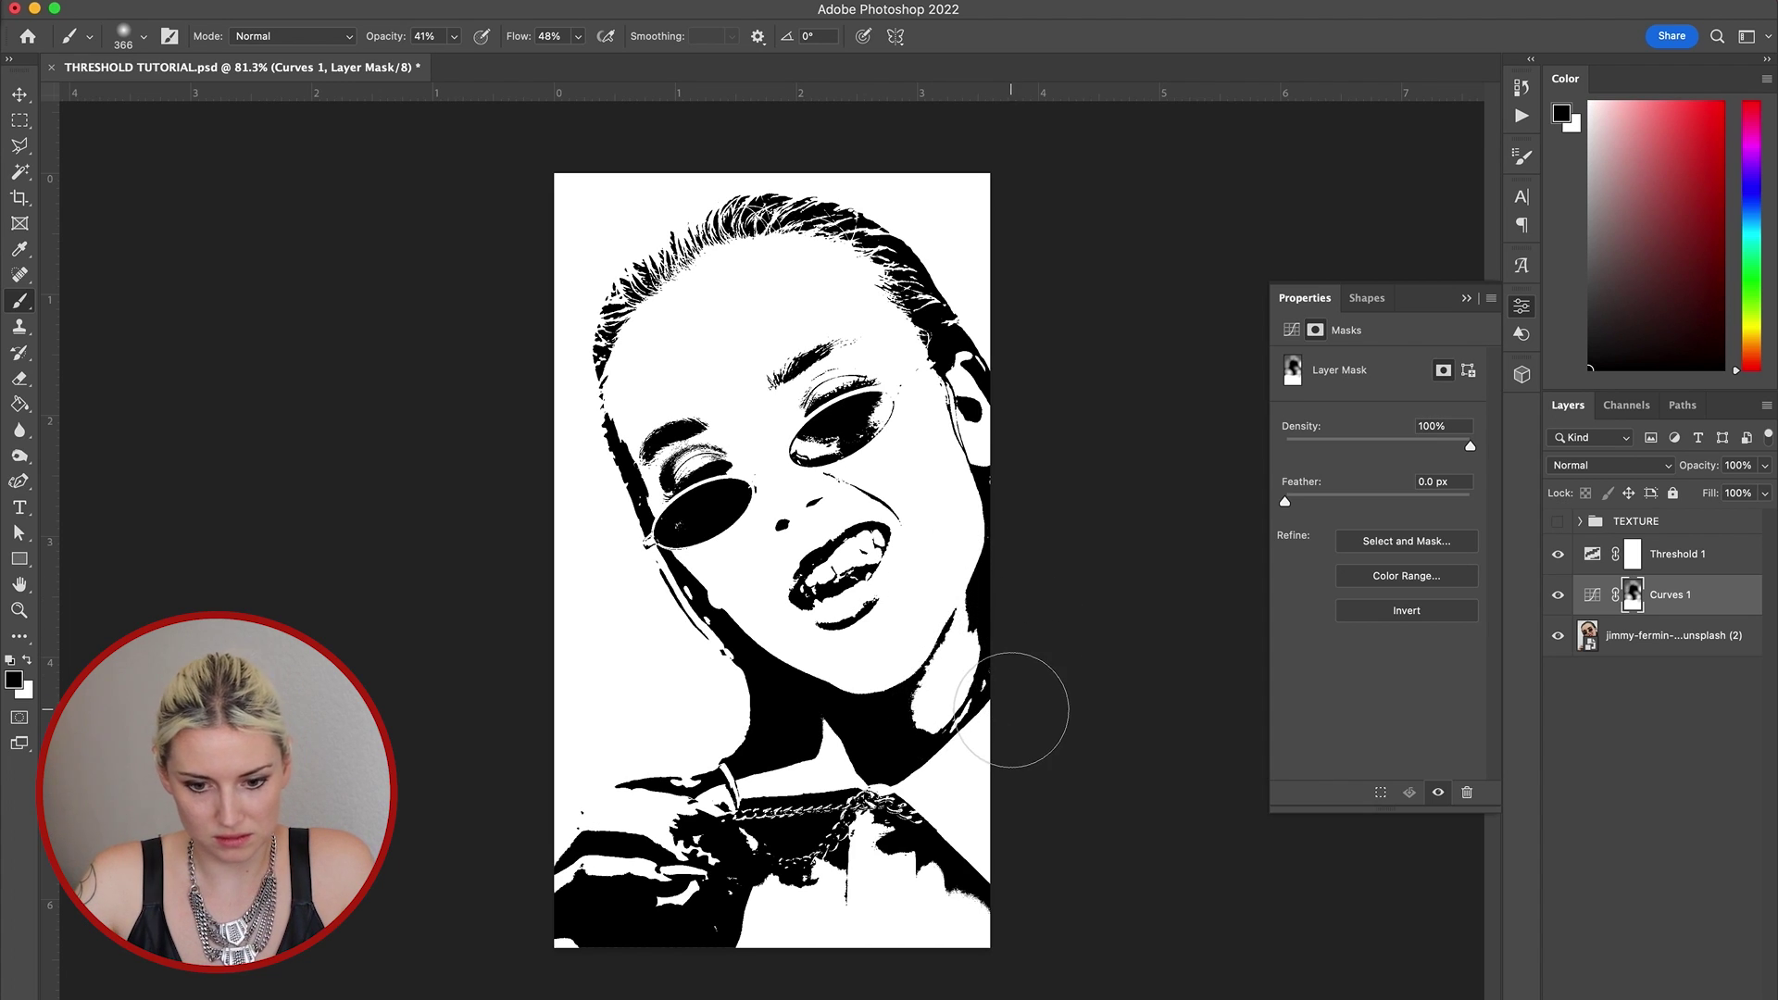
key(x)
drag(908, 746, 932, 746)
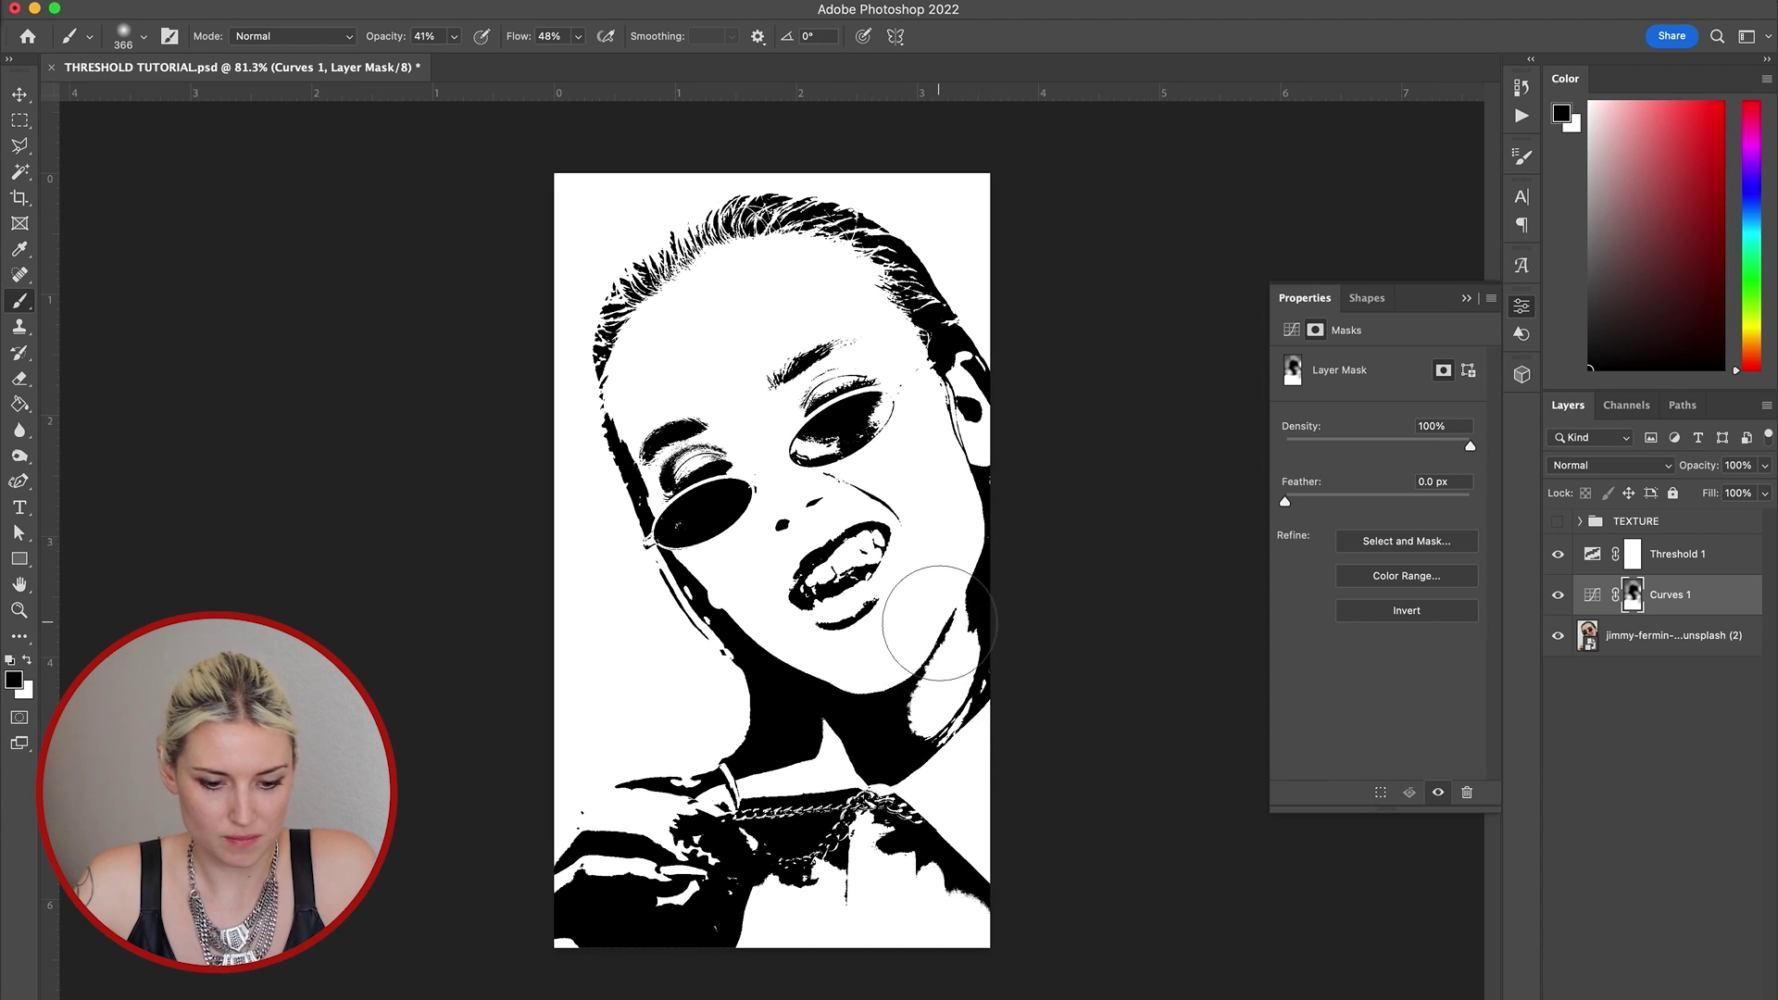
Paint the Curves mask white with smaller 183 px and 113 px brushes to bring out the sunglasses frame, face edge and mouth lines
key(x)
mouse_move(911, 345)
mouse_down()
mouse_move(990, 416)
mouse_move(931, 367)
mouse_up()
alt+scroll(718, 561, up, 5)
ctrl+alt+drag(718, 561, 628, 561)
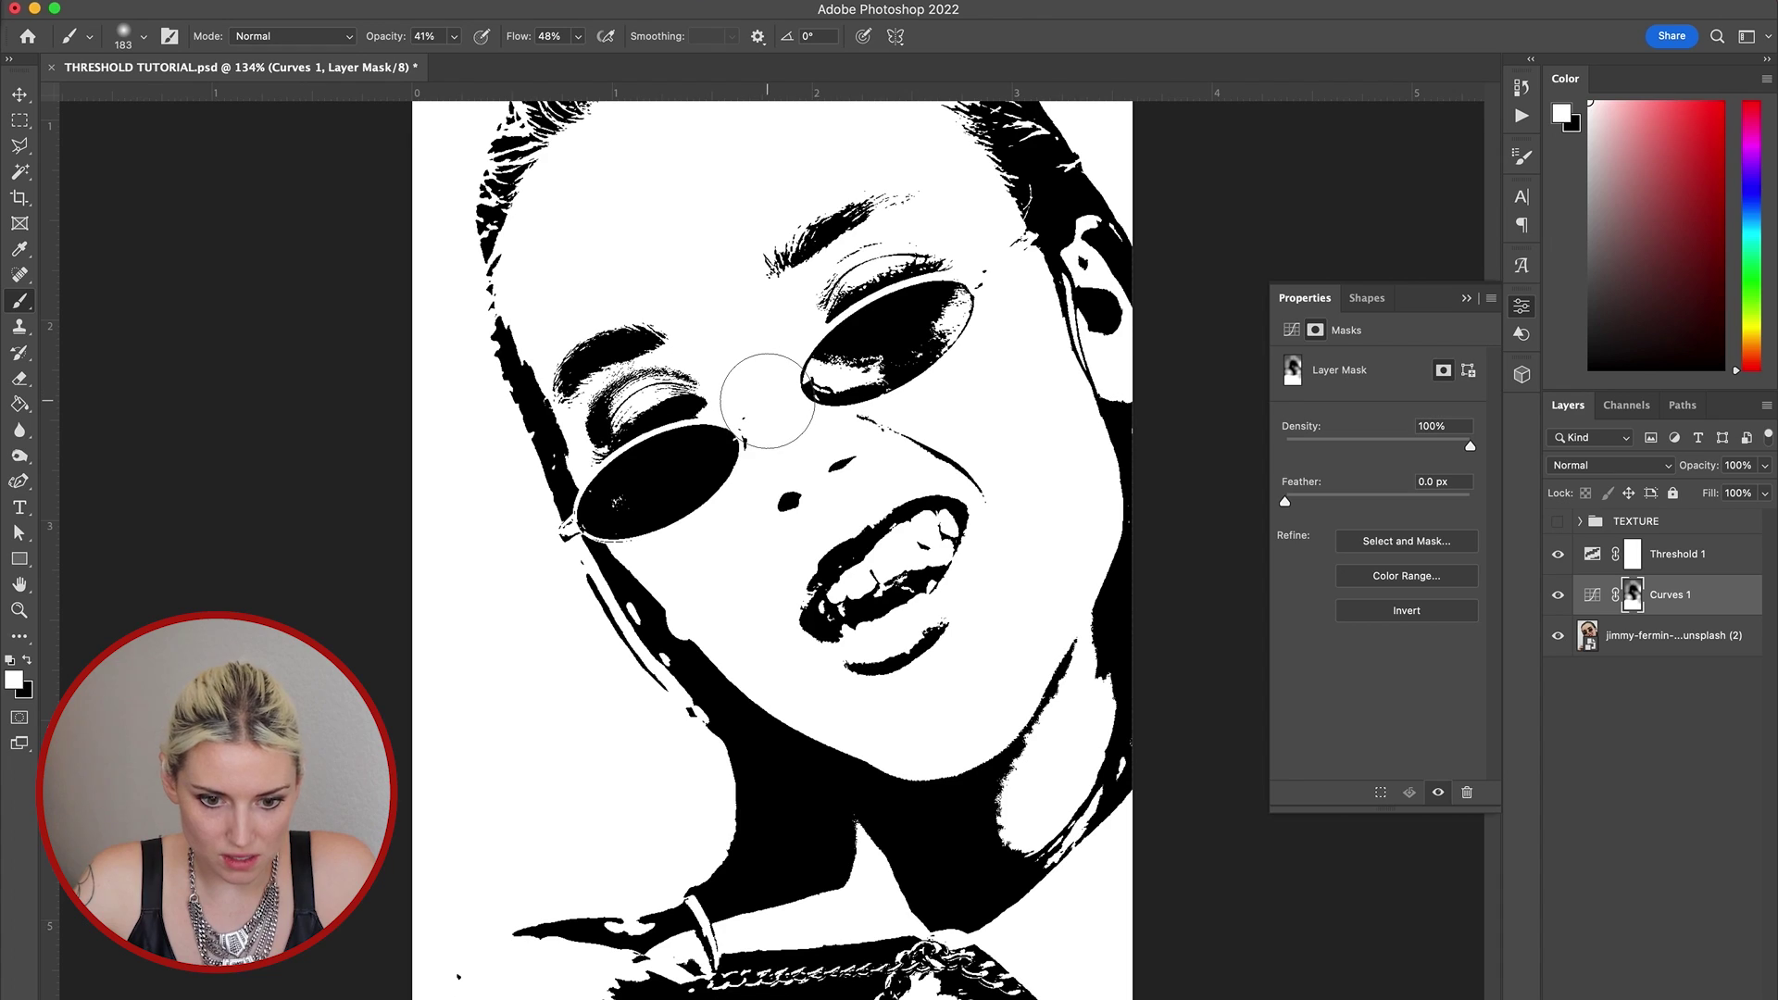
drag(767, 400, 741, 403)
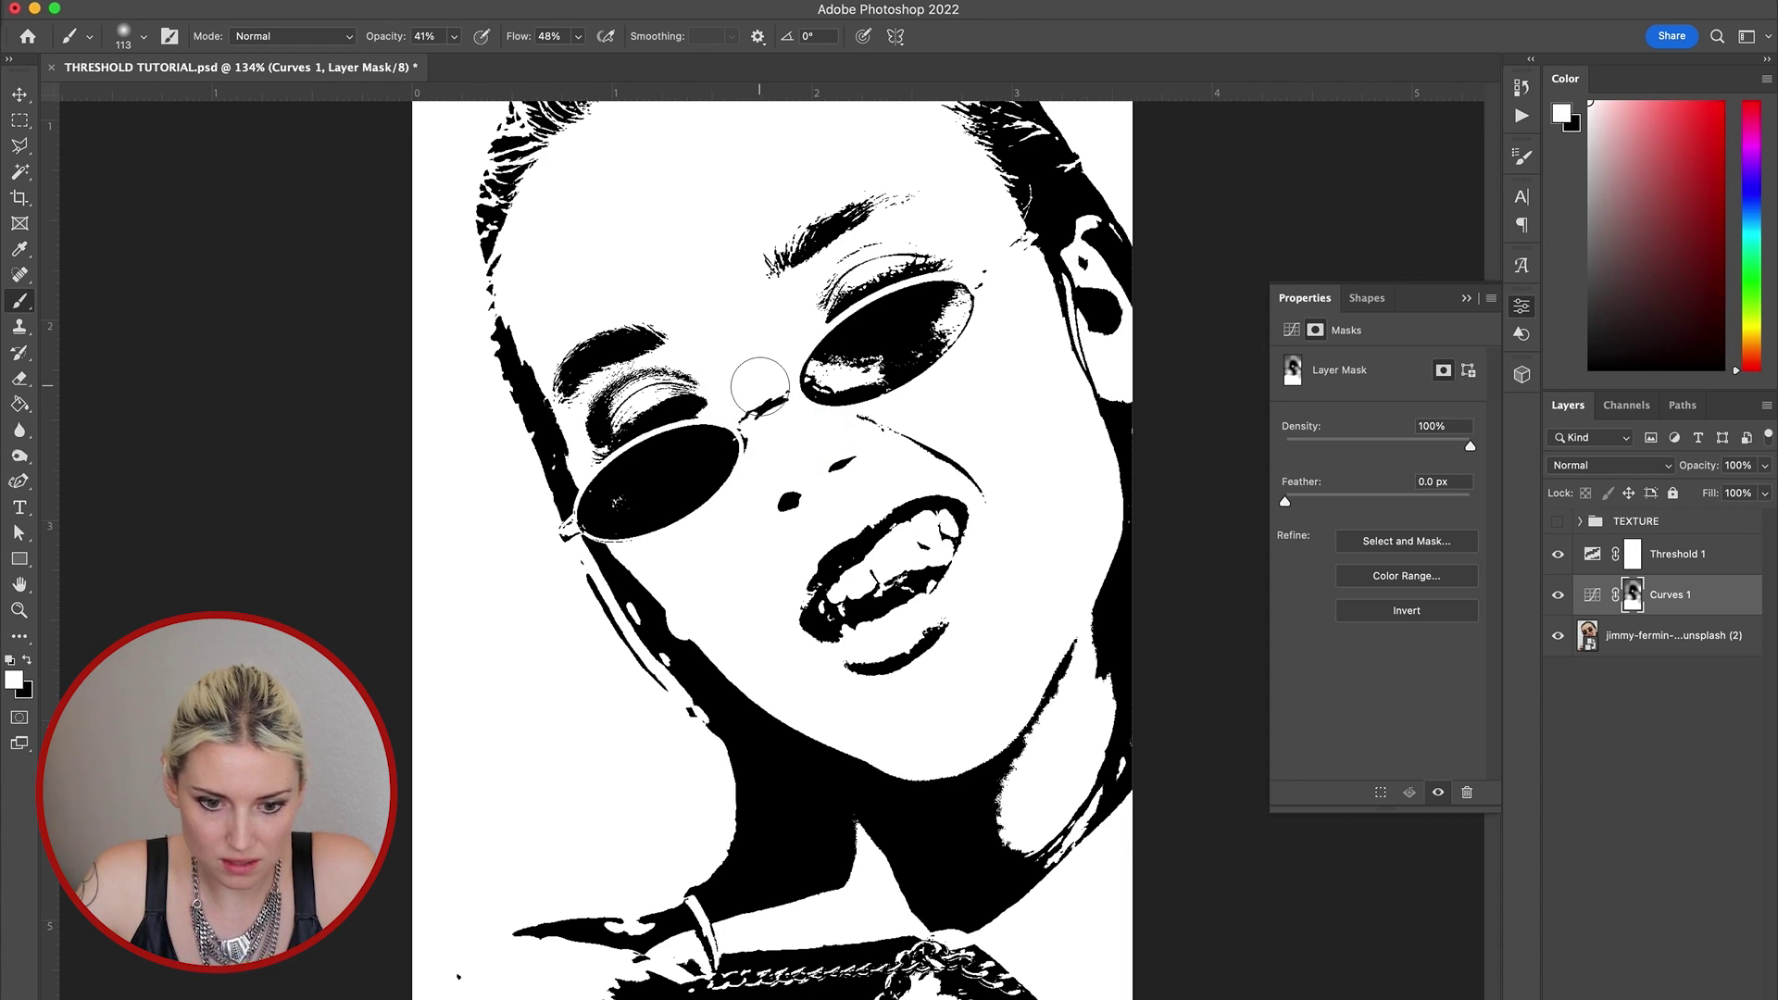
drag(980, 266, 1020, 266)
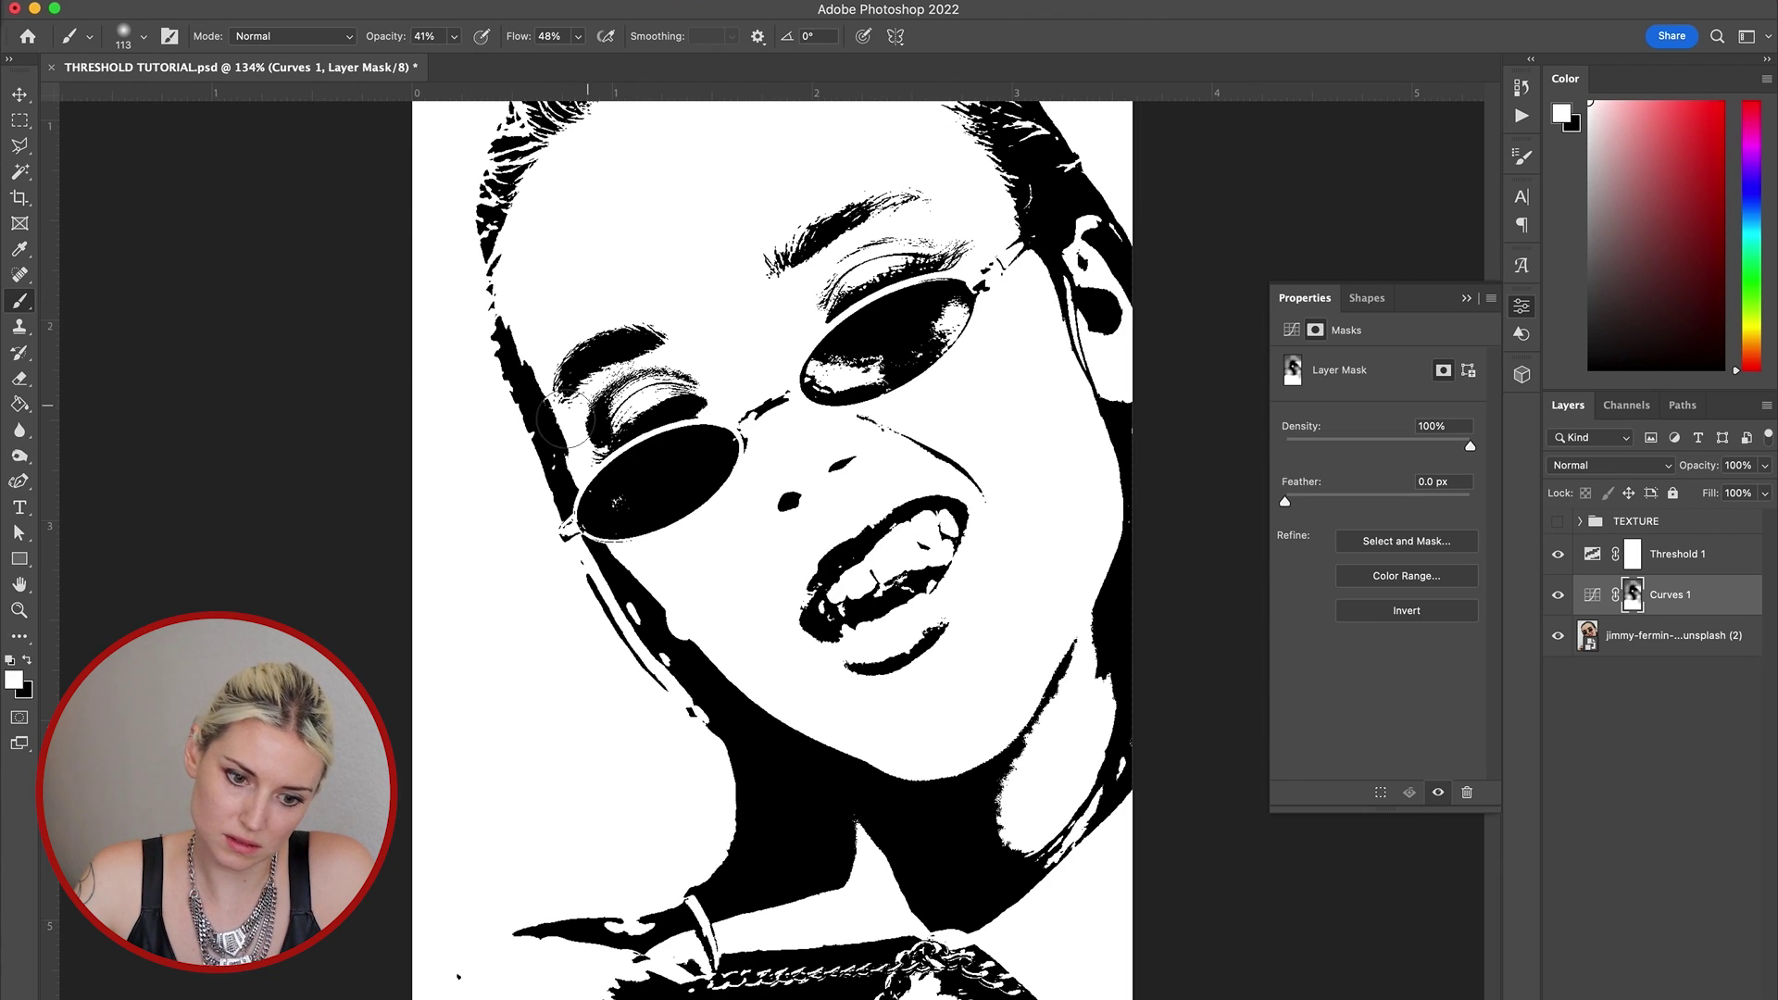
mouse_move(567, 420)
mouse_down()
mouse_move(714, 377)
mouse_move(666, 342)
mouse_move(580, 451)
mouse_move(566, 500)
mouse_move(648, 648)
mouse_move(586, 591)
mouse_up()
mouse_move(917, 454)
mouse_down()
mouse_move(963, 478)
mouse_move(987, 557)
mouse_move(967, 641)
mouse_move(886, 701)
mouse_move(803, 653)
mouse_move(777, 581)
mouse_up()
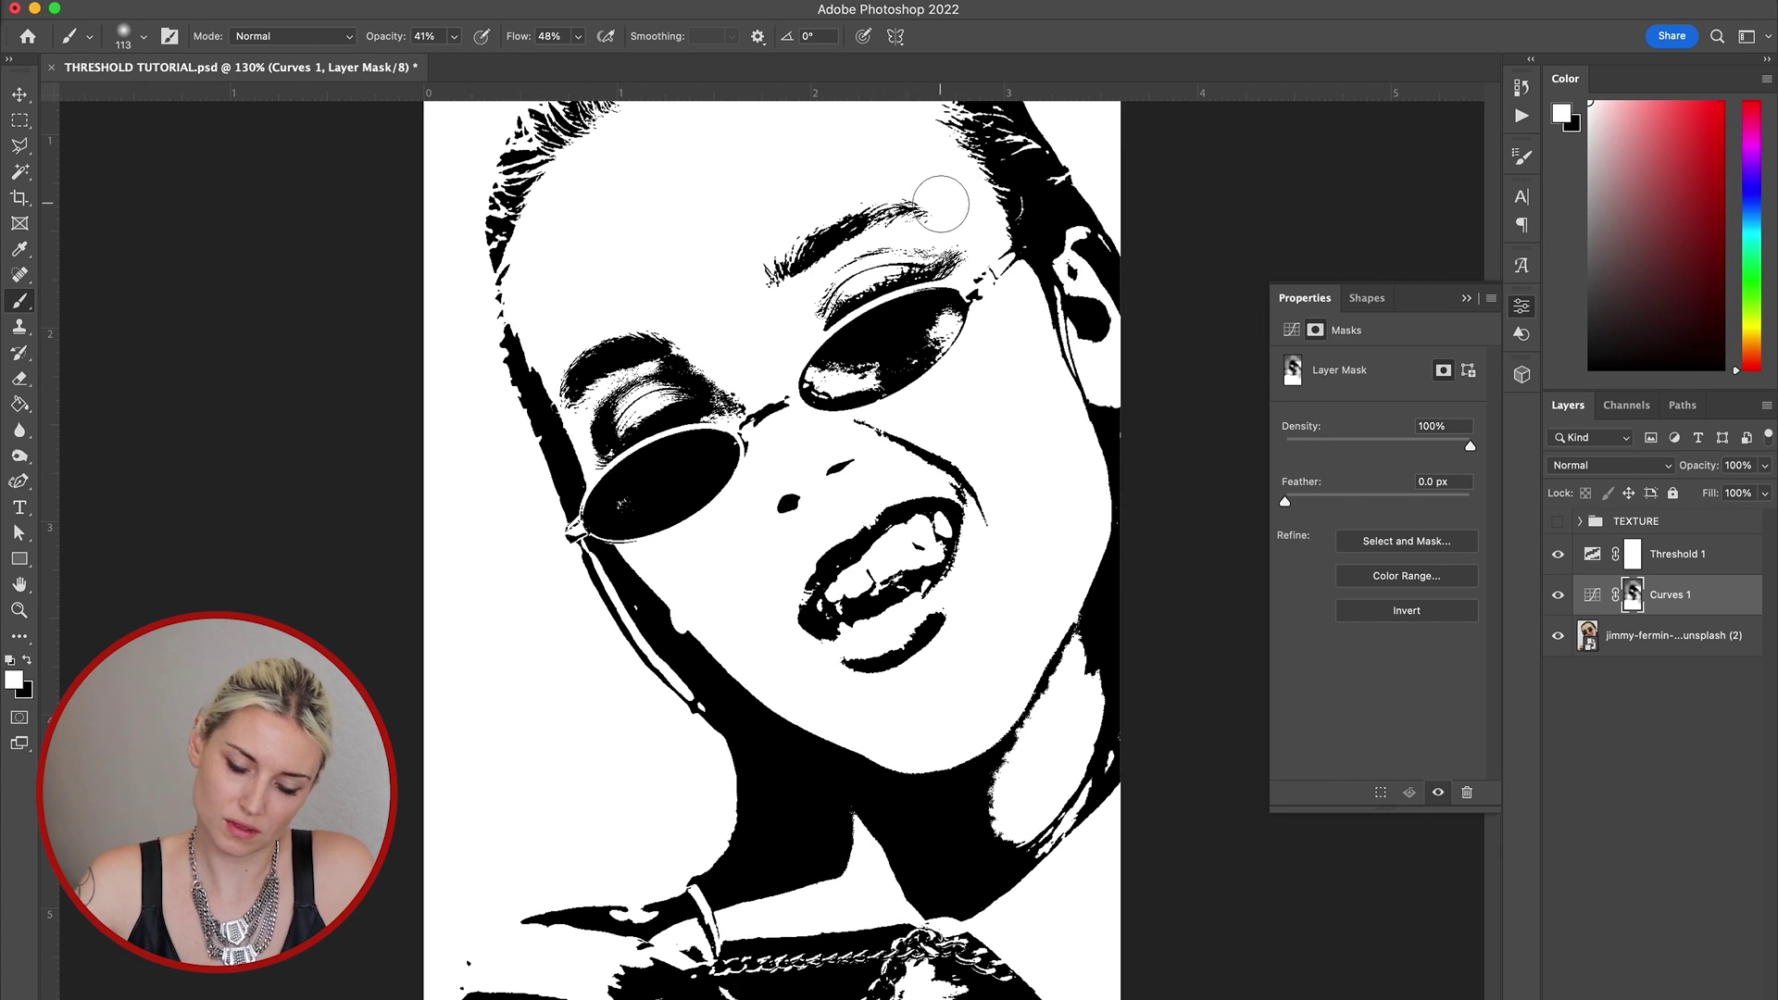
Dab black on the Curves mask over the left sunglasses lens to bring back its highlight
key(super+0)
key(x)
key(super+plus)
click(620, 504)
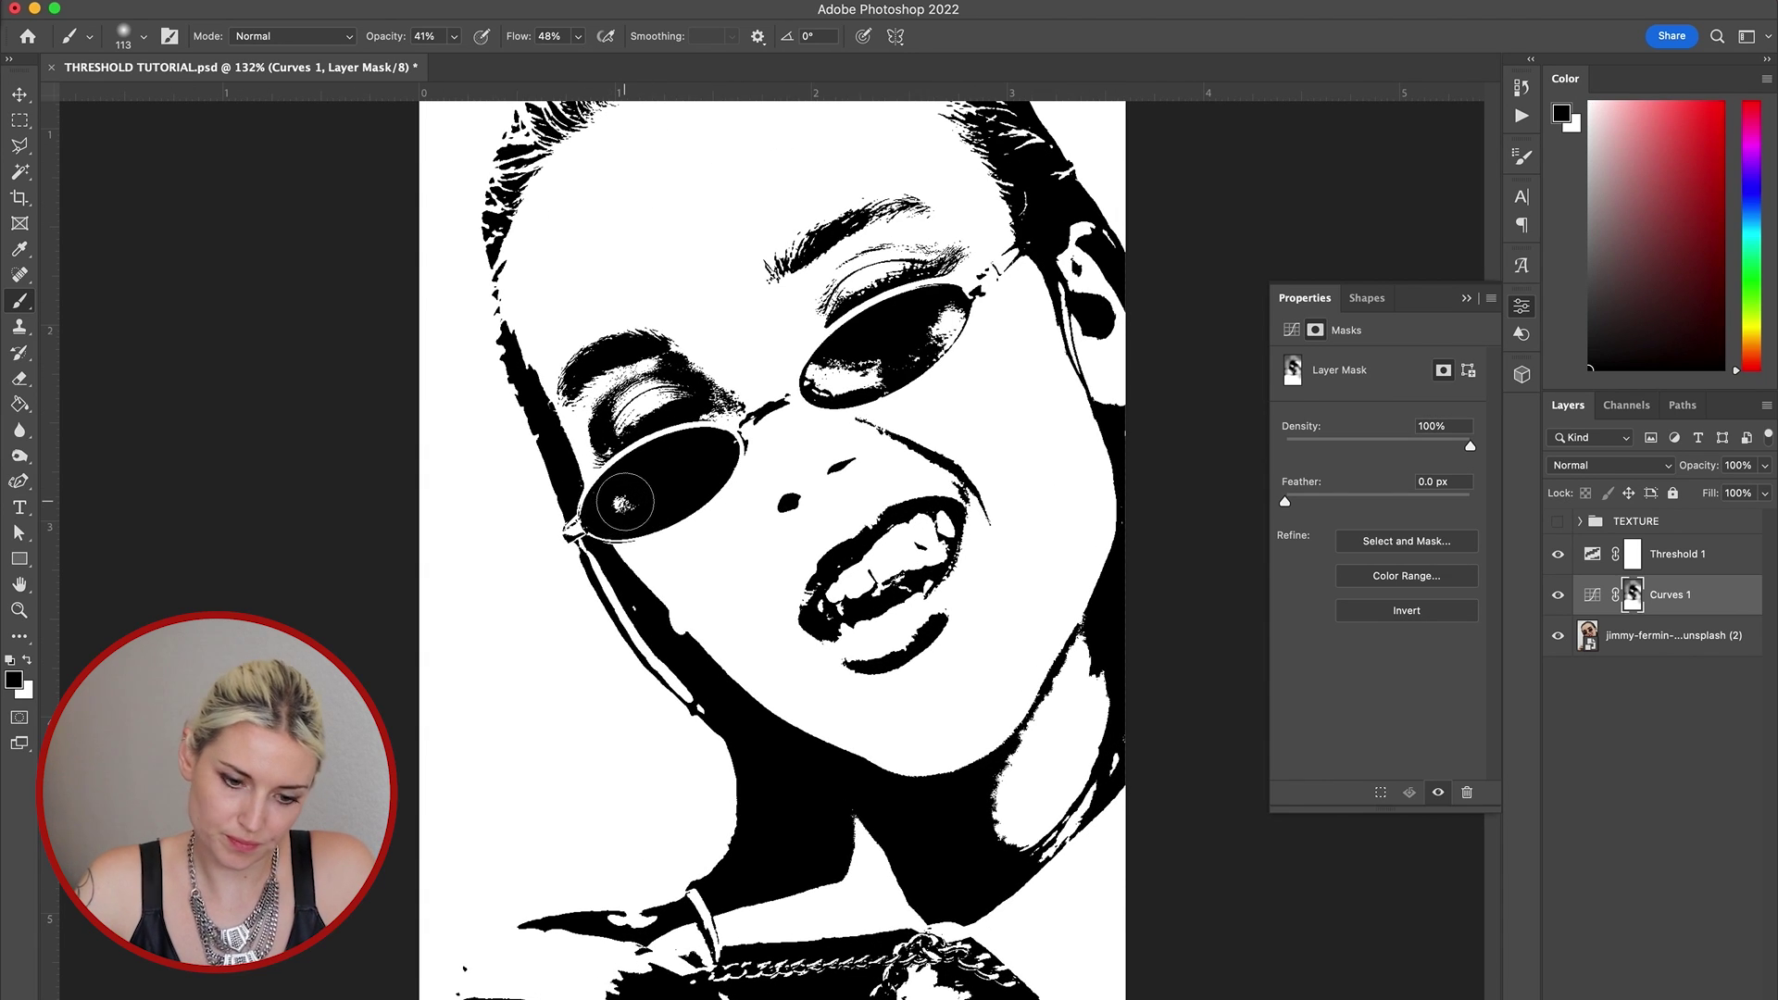
Compare the whole portrait with and without the masked Curves adjustment
key(super+0)
scroll(805, 555, down, 2)
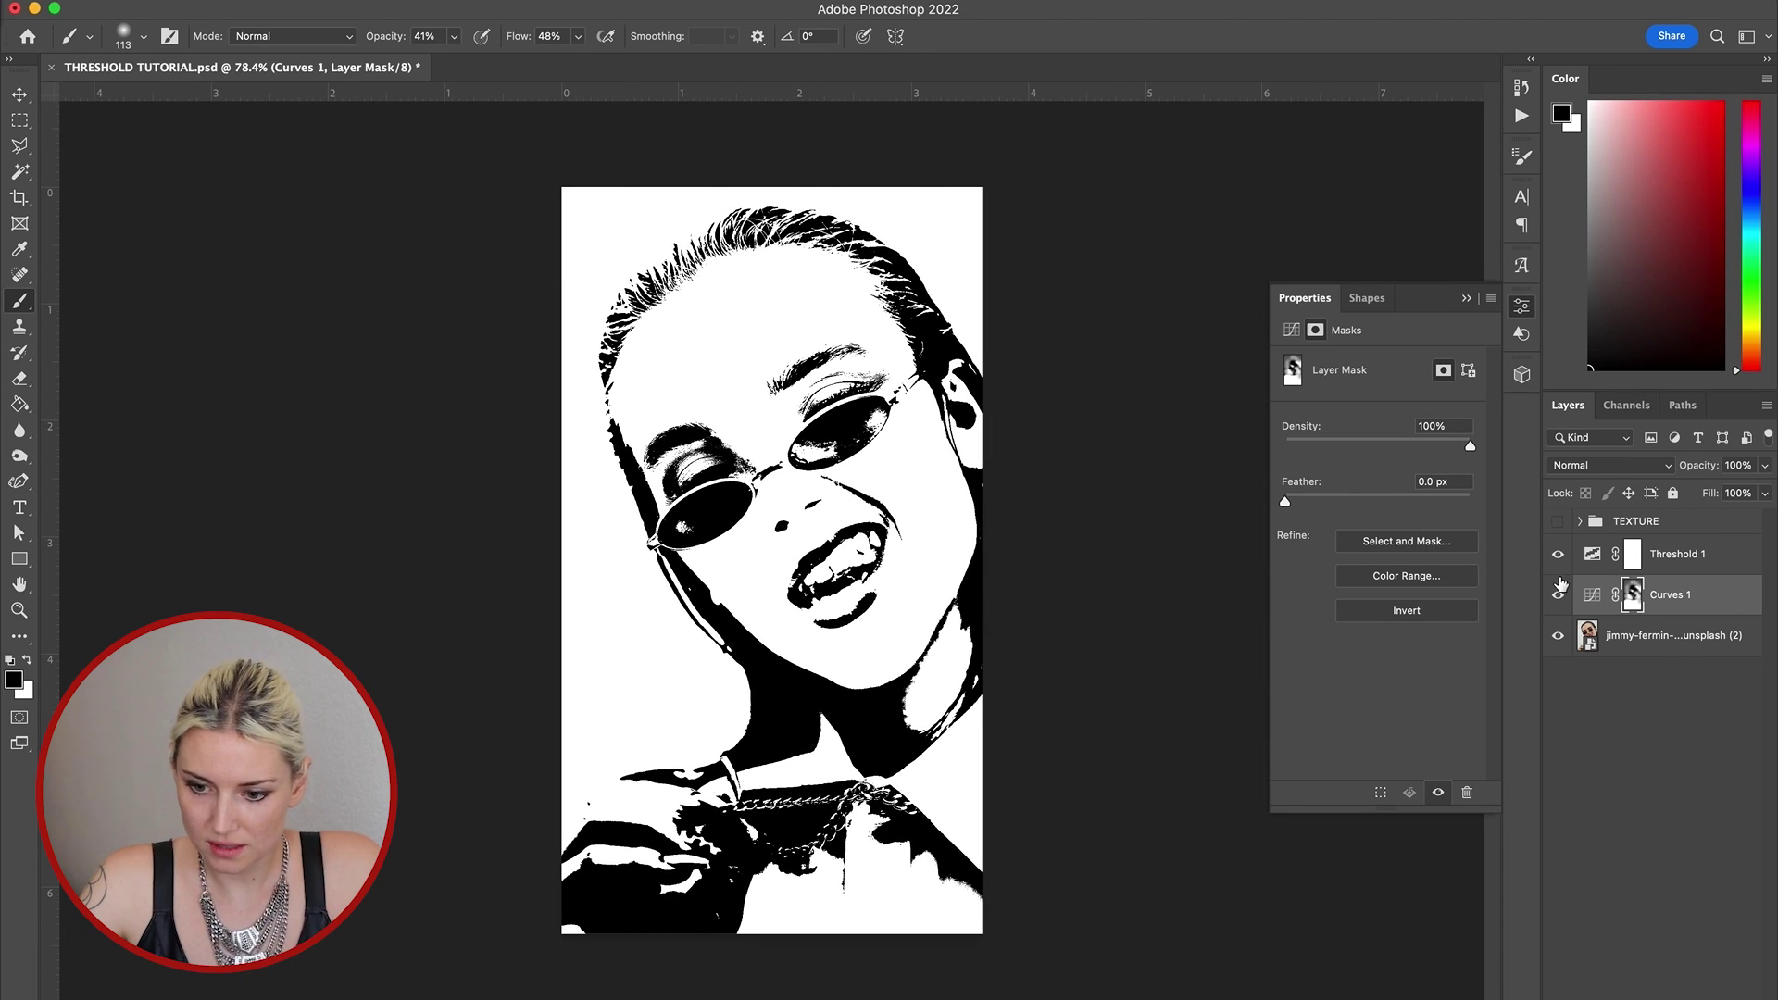
shift+click(1633, 595)
shift+click(1634, 596)
click(1565, 596)
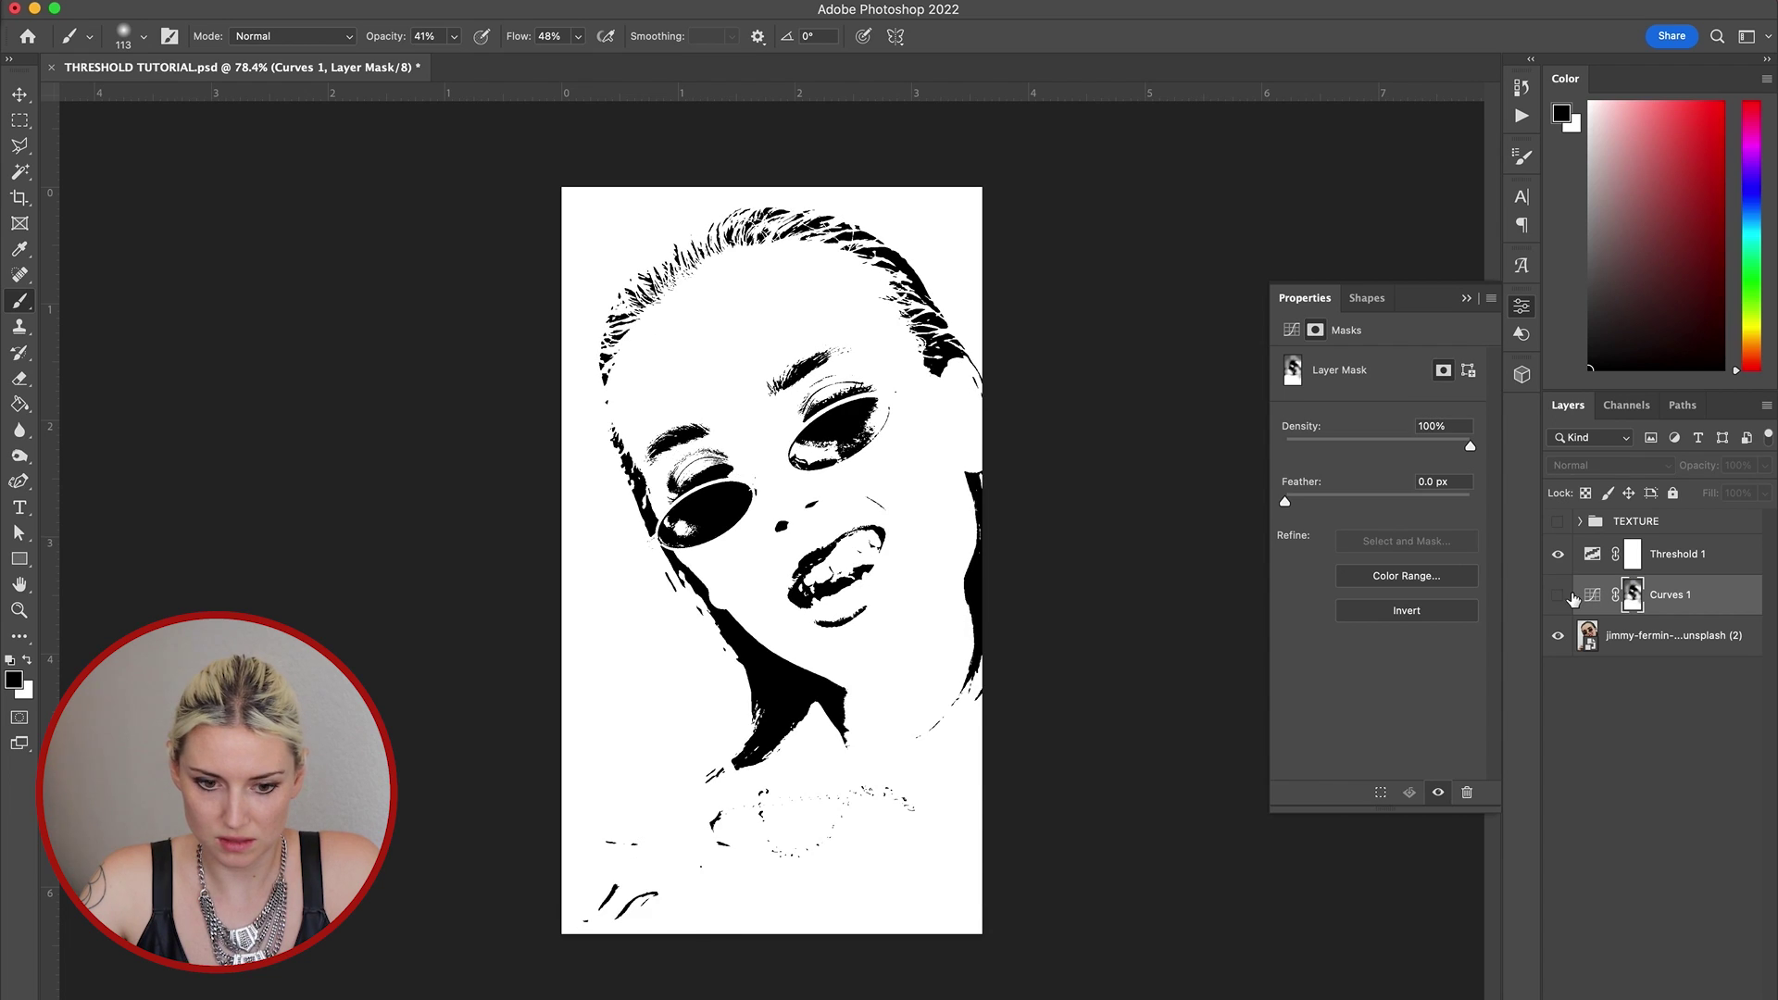
click(1565, 595)
click(1562, 596)
click(1562, 595)
Darken the hair by painting the Curves mask white around the head with a 337 px brush, undoing unwanted strokes
drag(678, 278, 626, 390)
key(super+z)
scroll(612, 389, up, 1)
drag(631, 320, 712, 319)
mouse_move(635, 330)
mouse_down()
mouse_move(615, 258)
mouse_move(703, 222)
mouse_move(596, 341)
mouse_move(909, 297)
mouse_move(849, 263)
mouse_move(1017, 447)
mouse_up()
key(super+z)
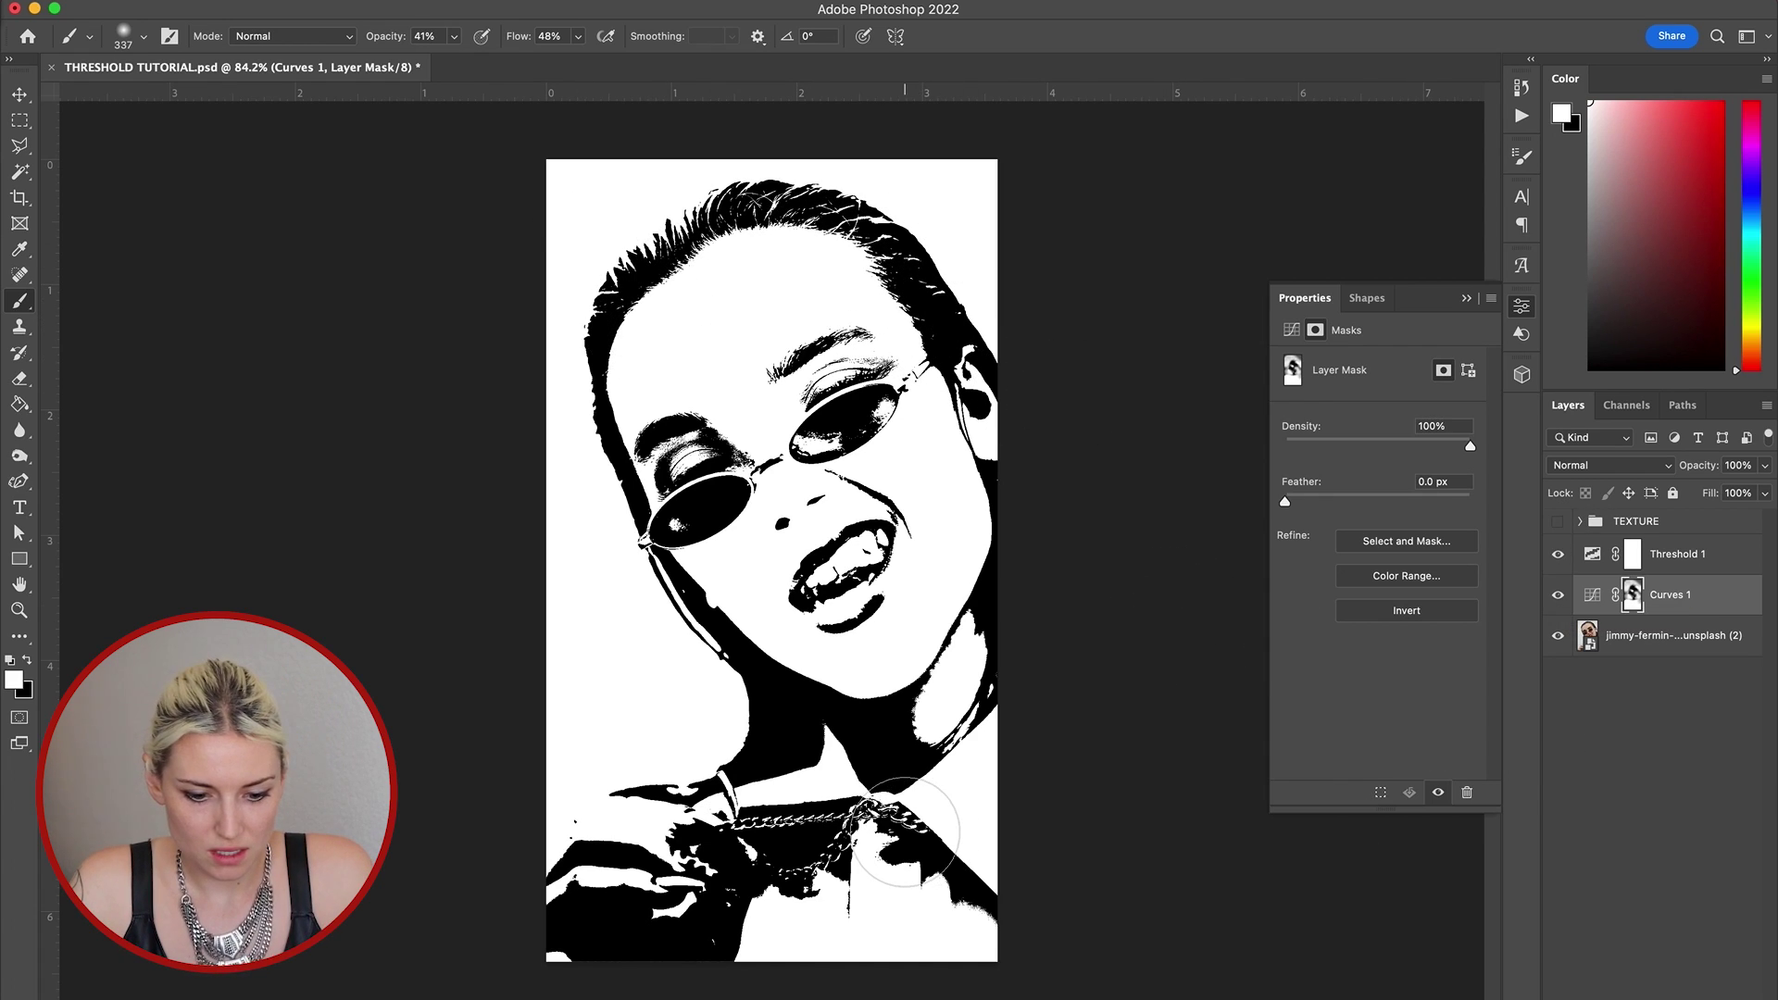
Apply an Add Noise smart filter to the photo layer with a 3% amount, uniform distribution and monochromatic noise
scroll(905, 832, up, 3)
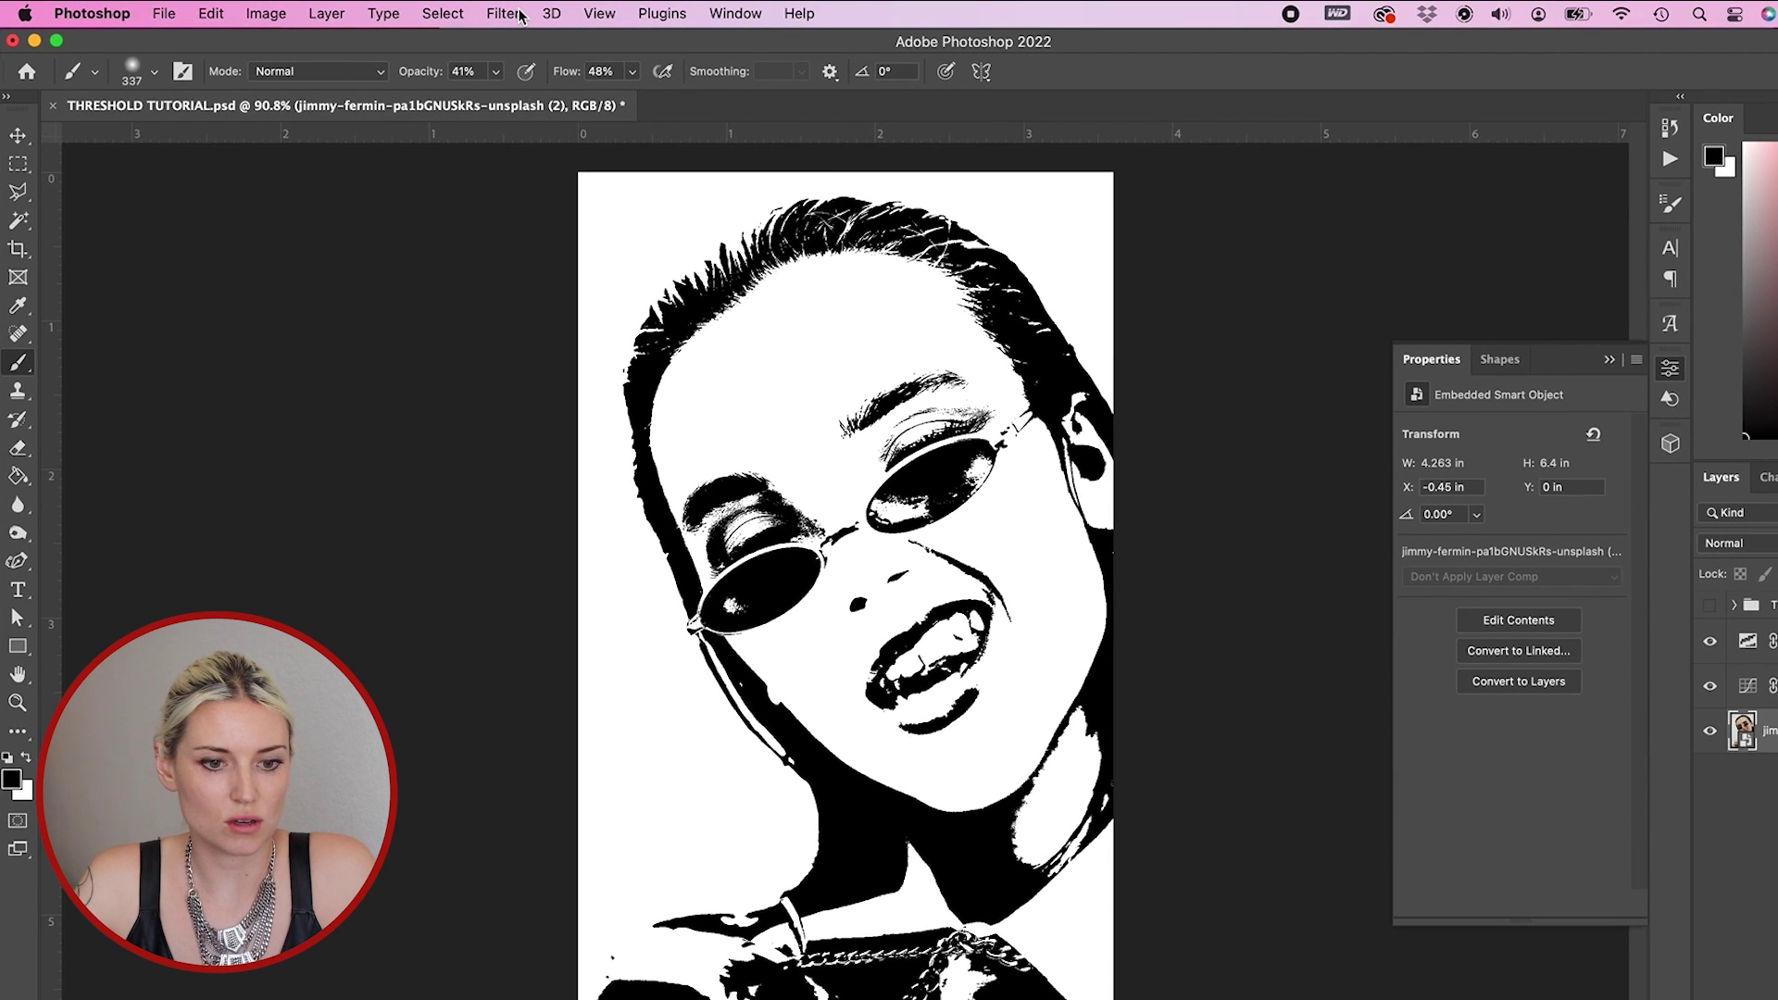
click(475, 0)
mouse_move(648, 353)
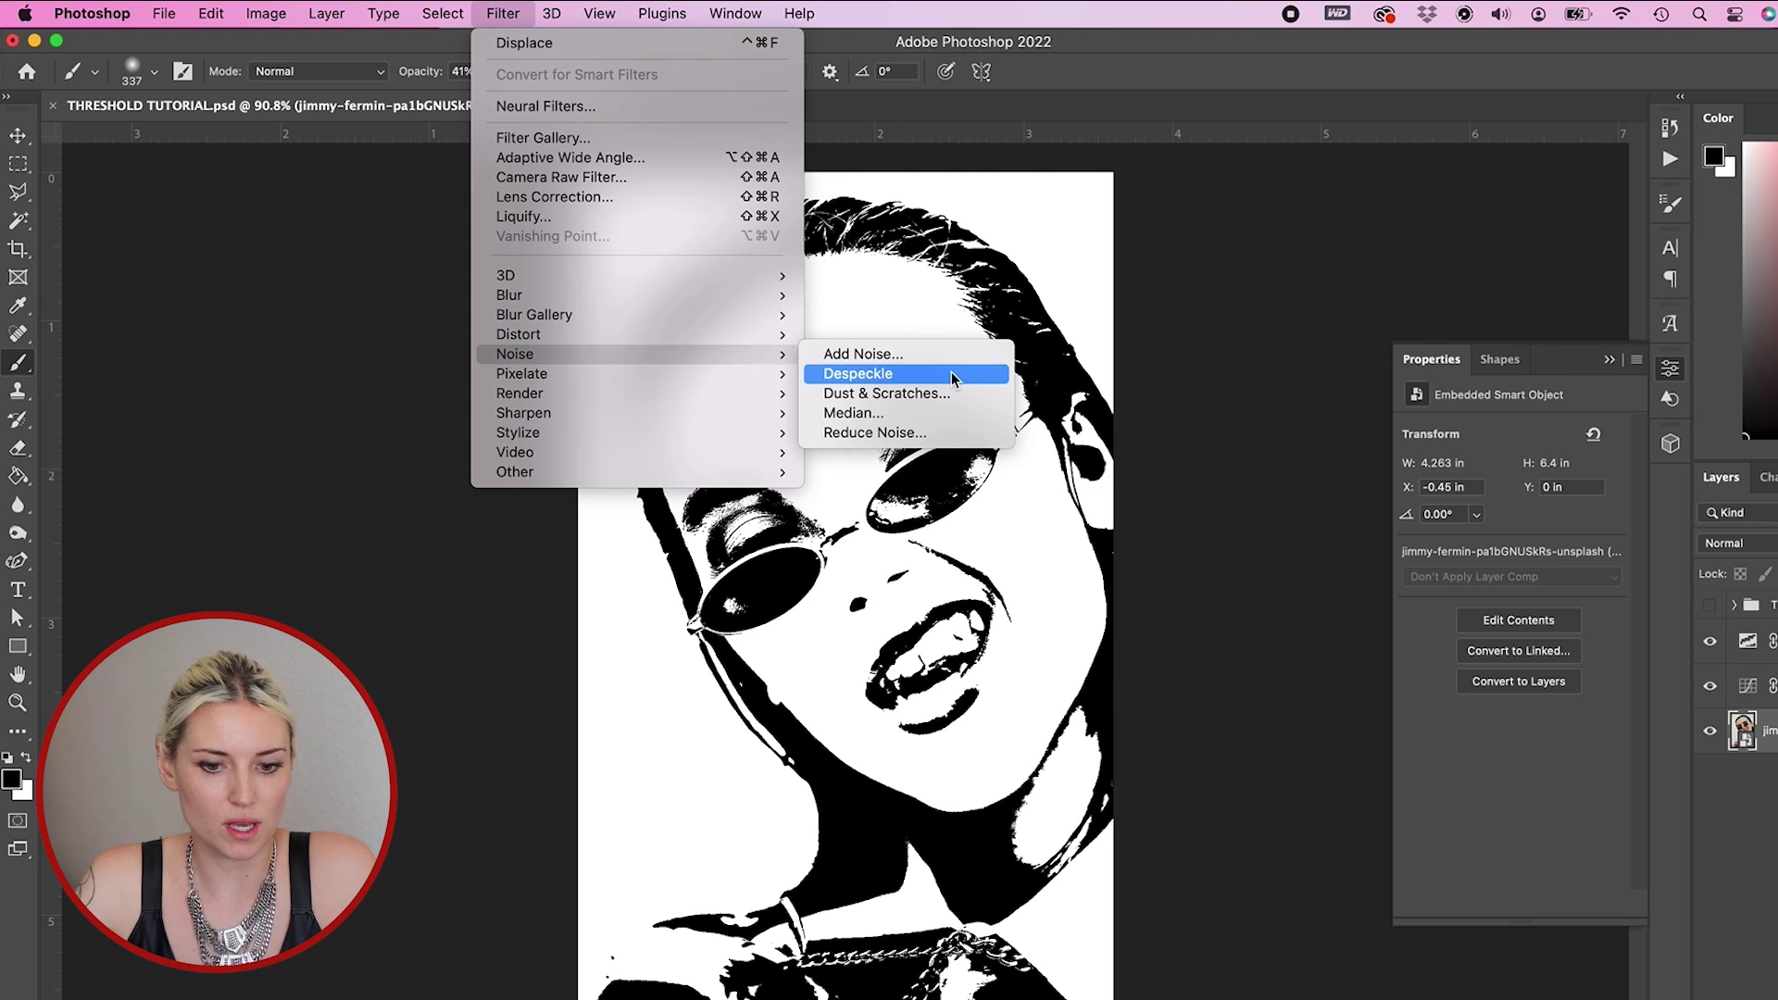
click(951, 360)
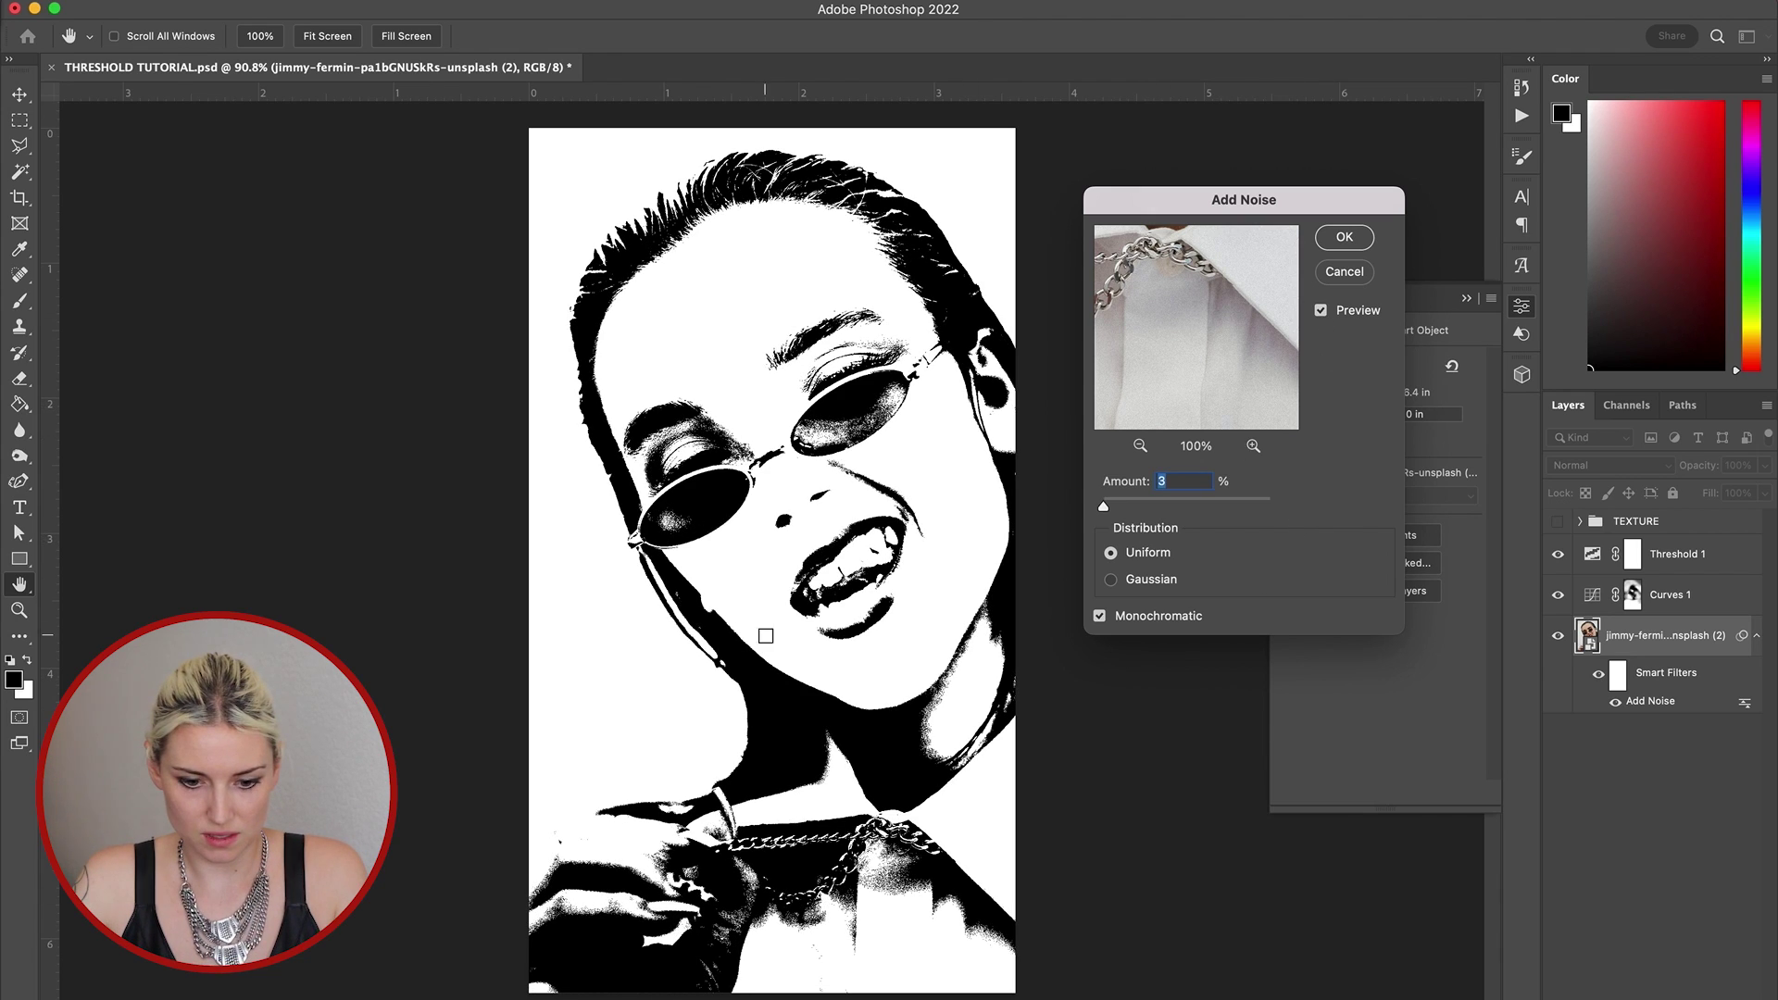
click(1344, 237)
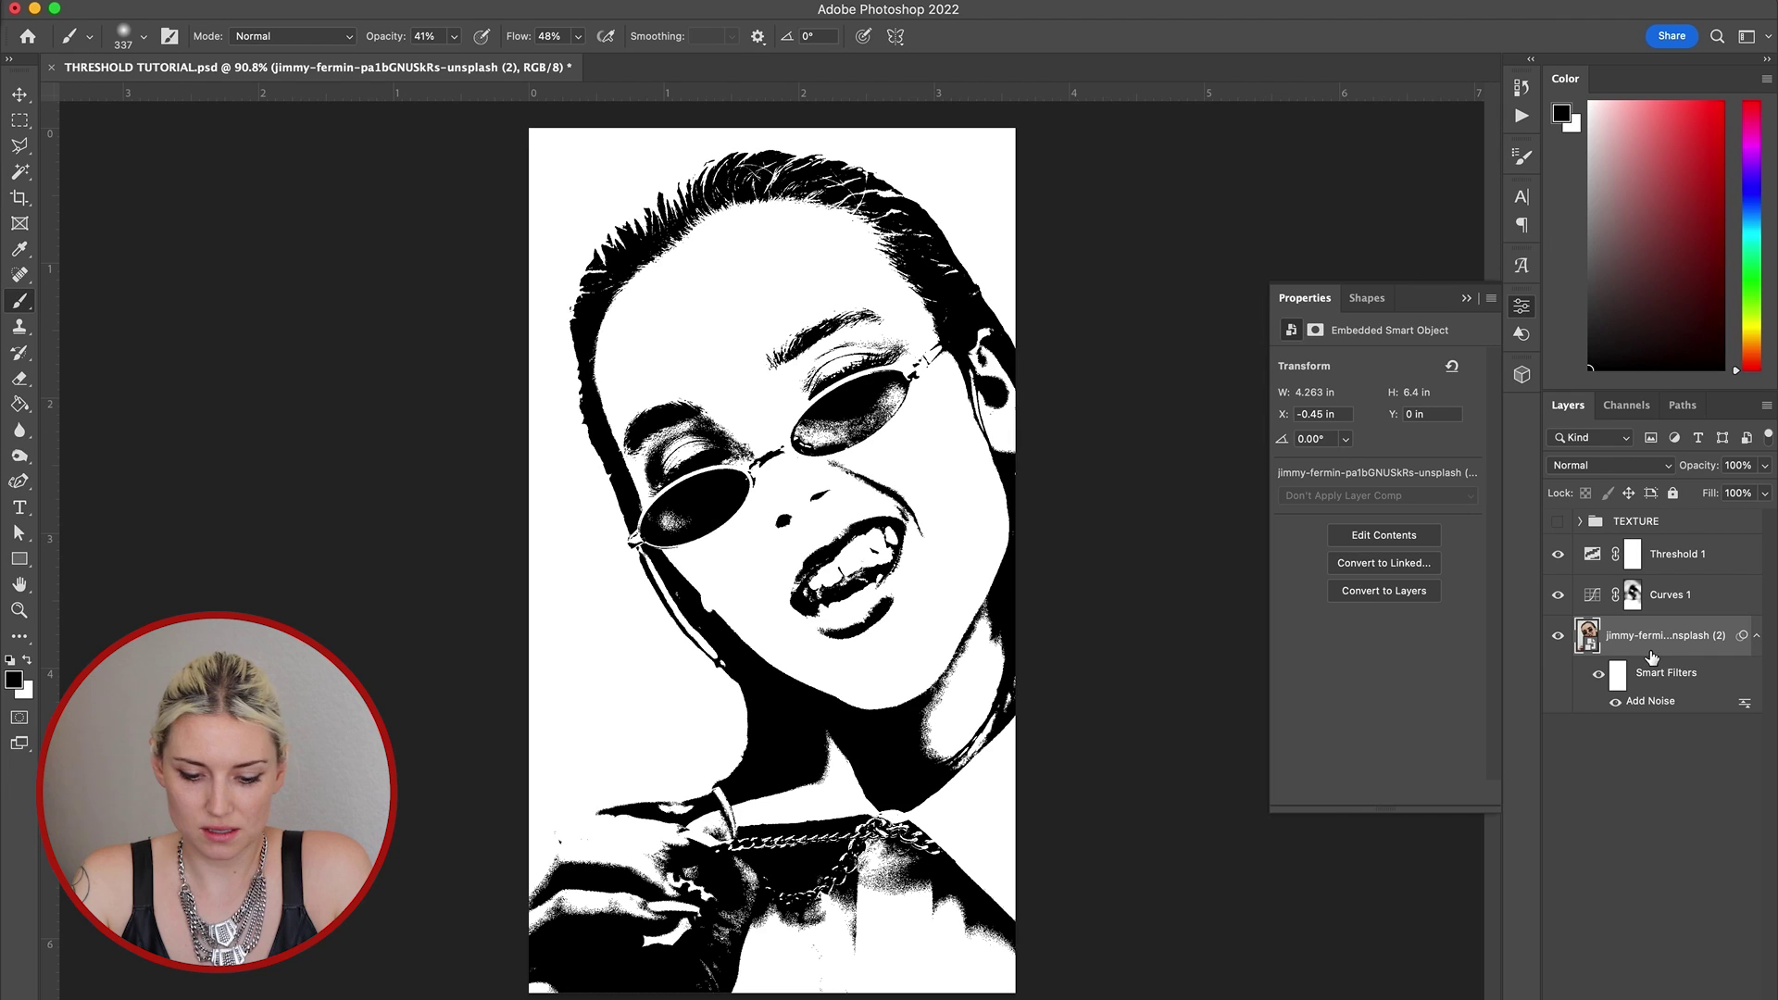
Duplicate the photo layer and move the copy above the Threshold layer
key(super+j)
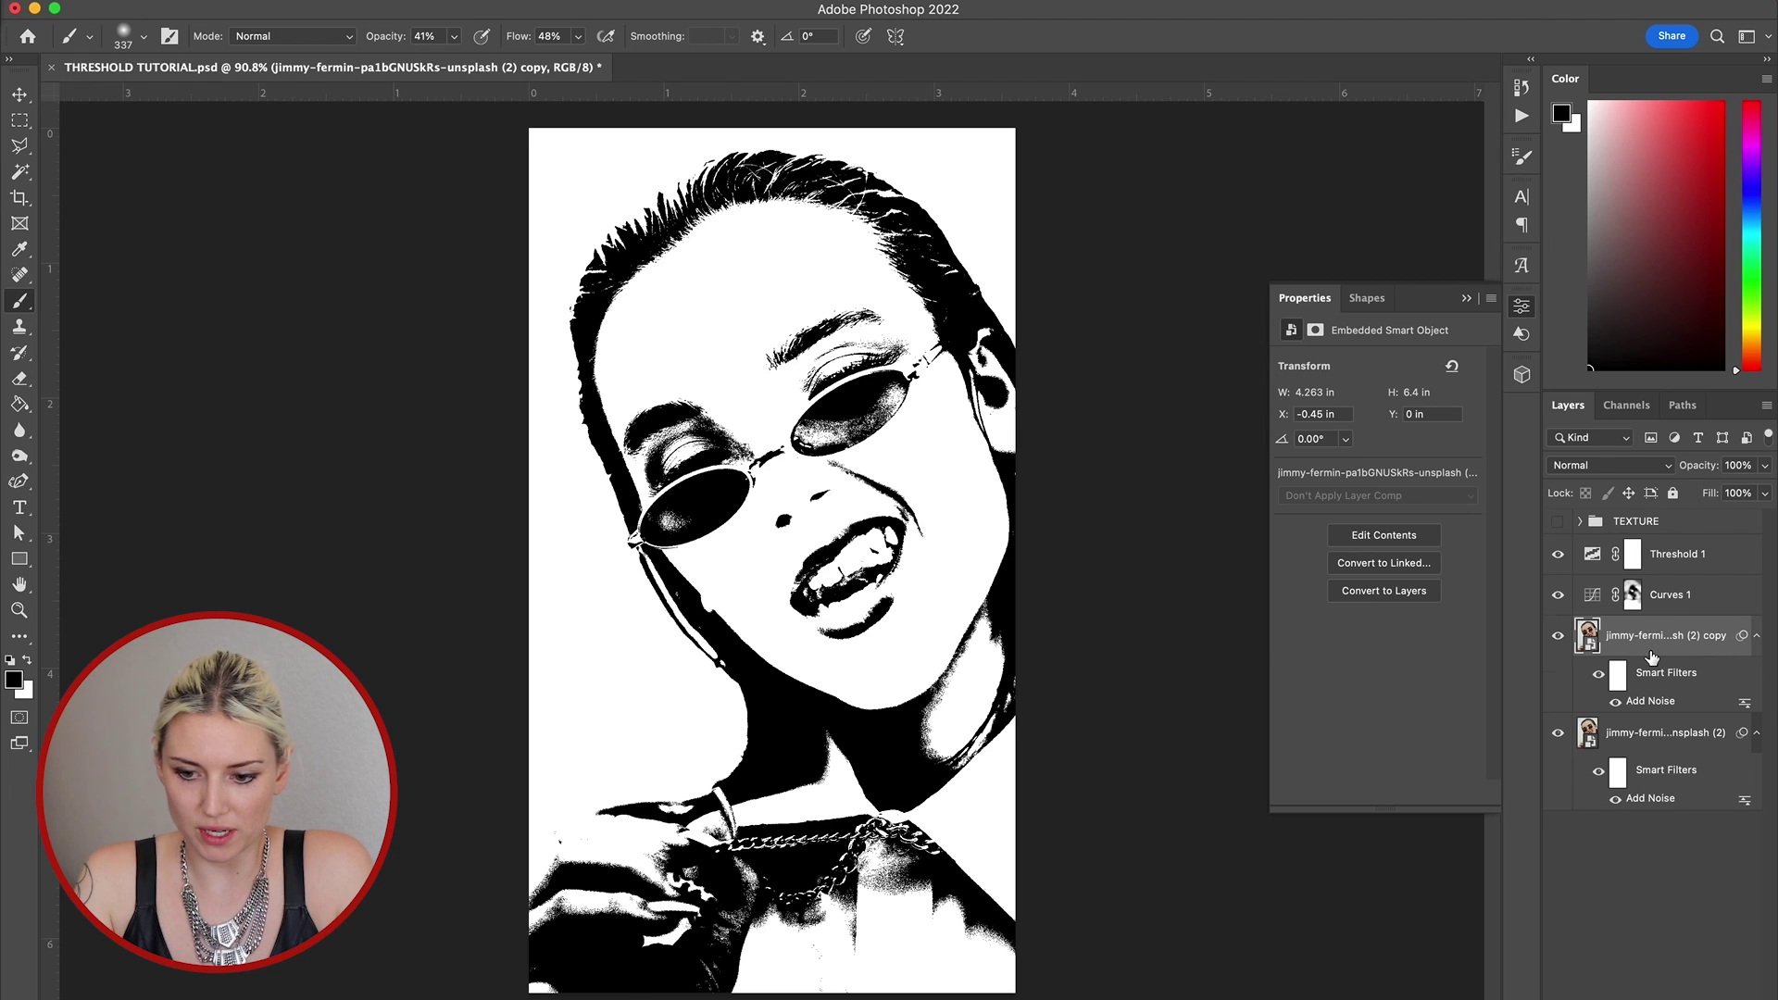
key(super+])
key(super+])
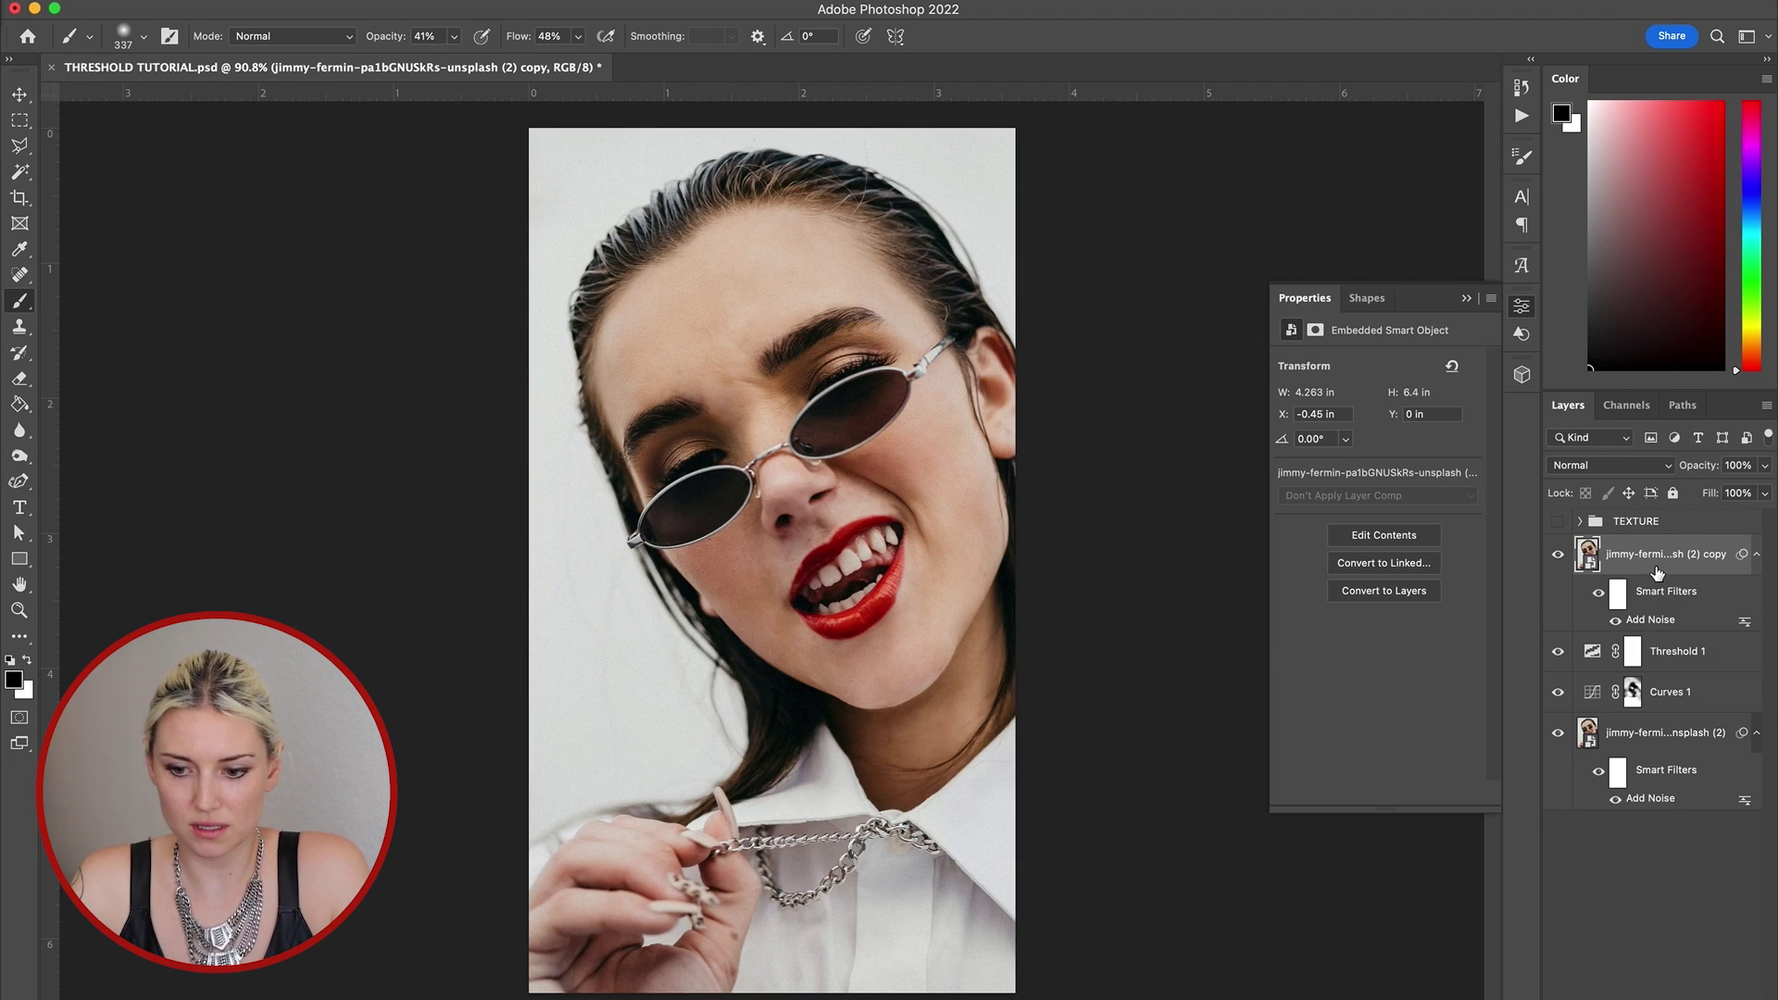
Select the red lips on the top photo copy with the Magic Wand at tolerance 32 and mask the layer to that selection
scroll(1154, 579, up, 5)
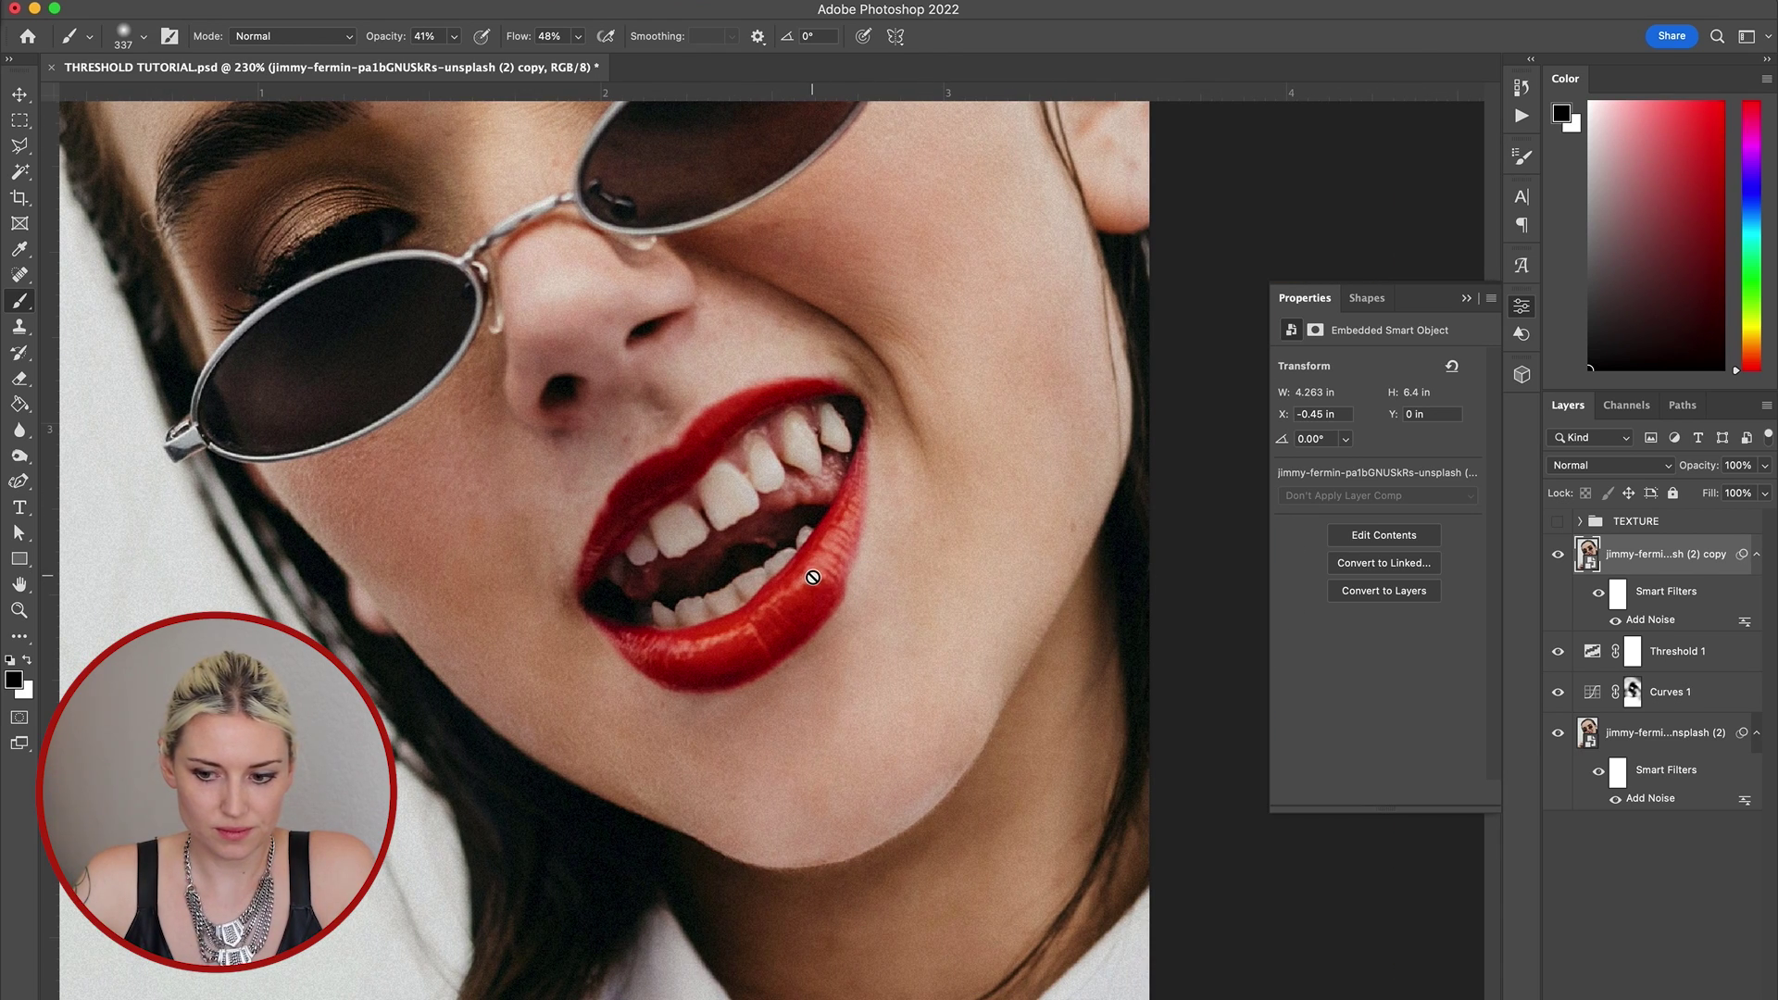
key(w)
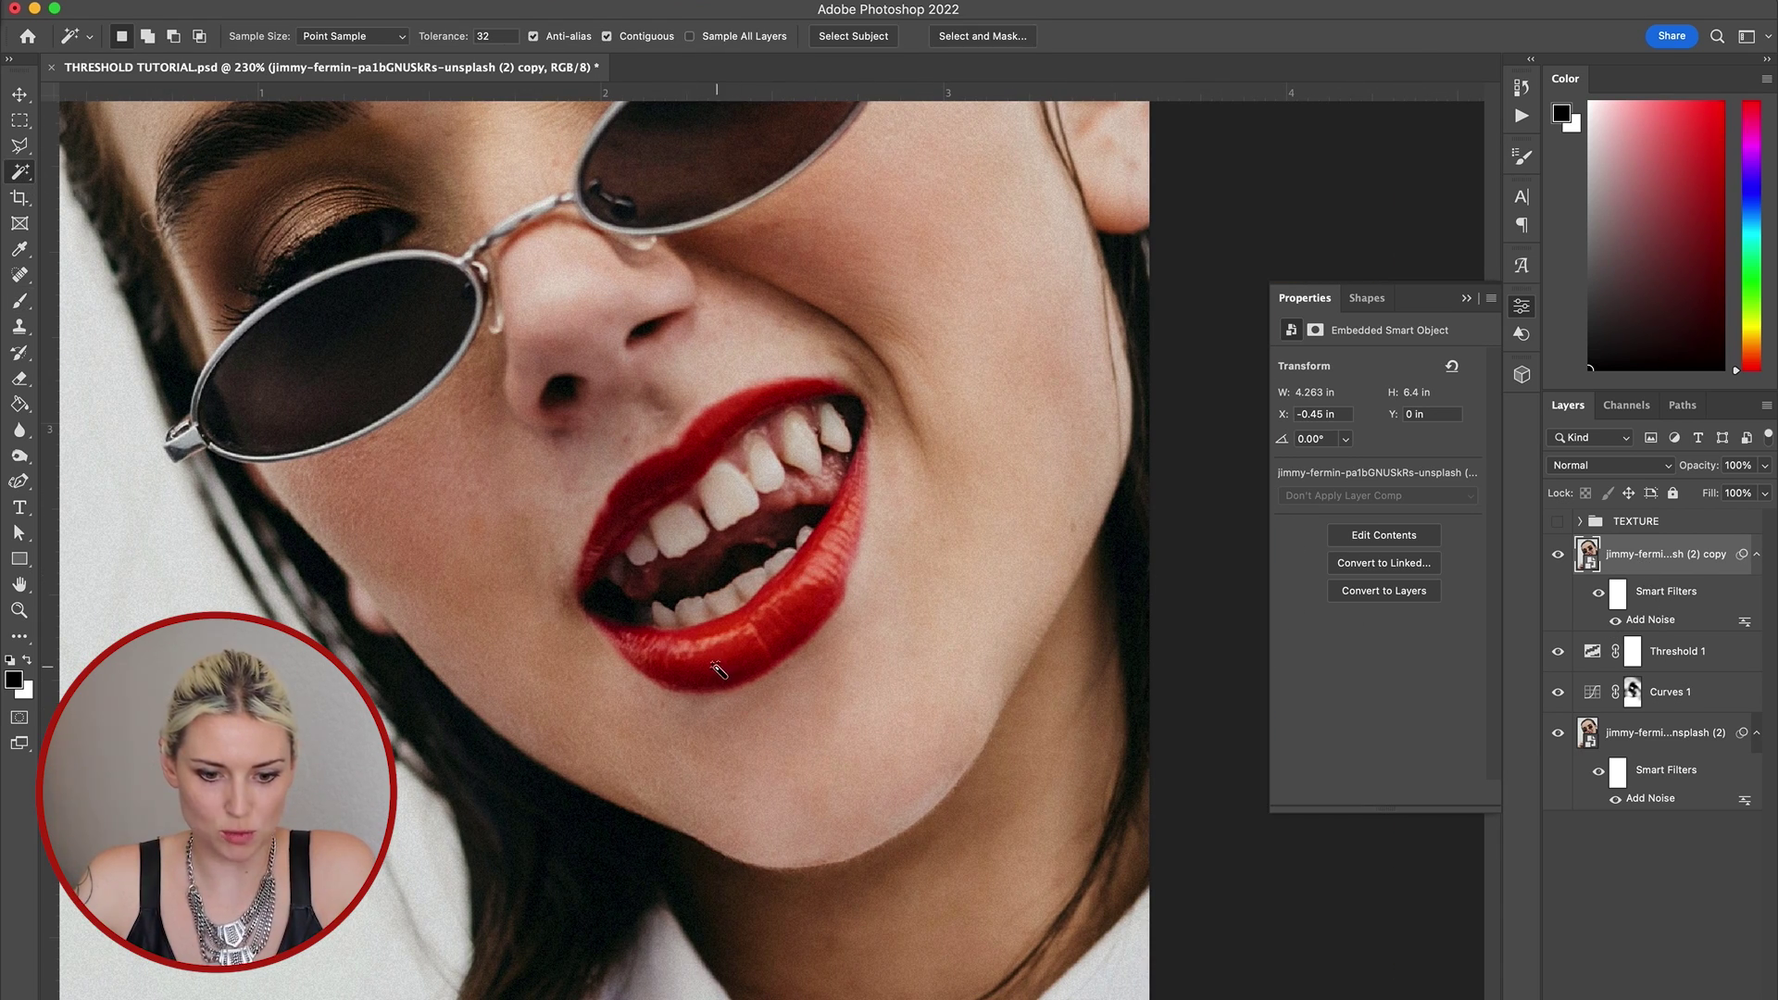
click(761, 655)
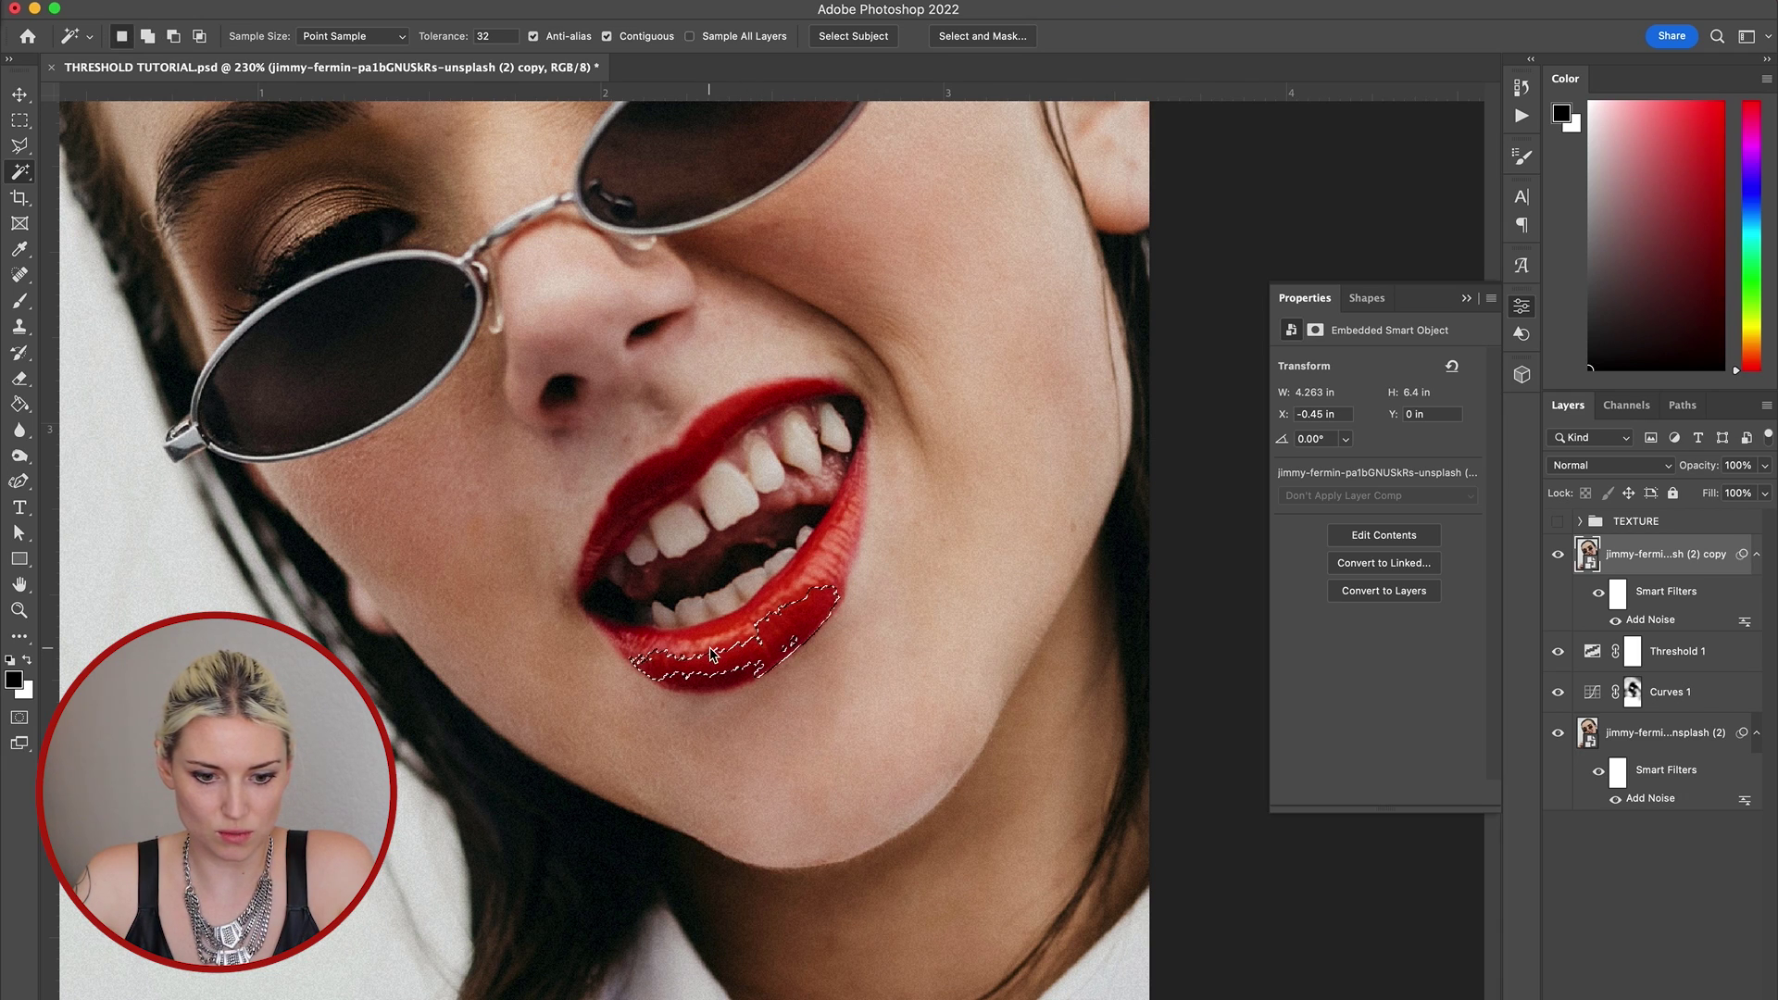
shift+click(642, 504)
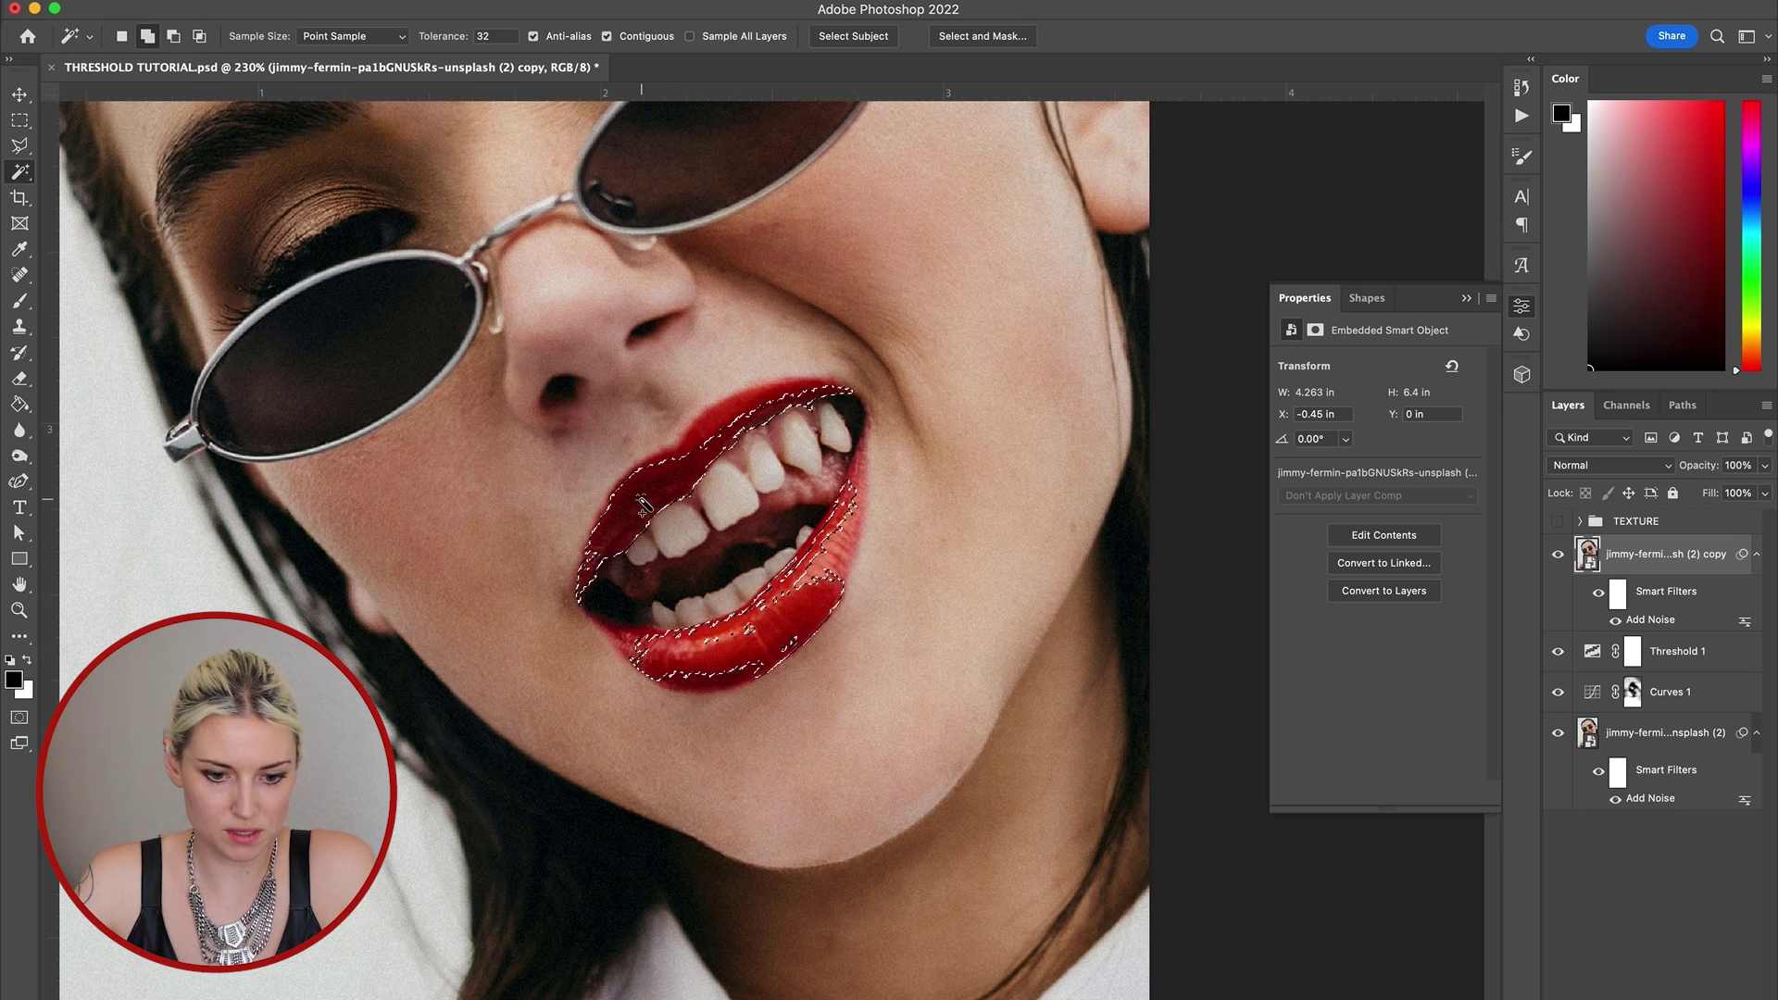
shift+click(748, 412)
shift+click(659, 668)
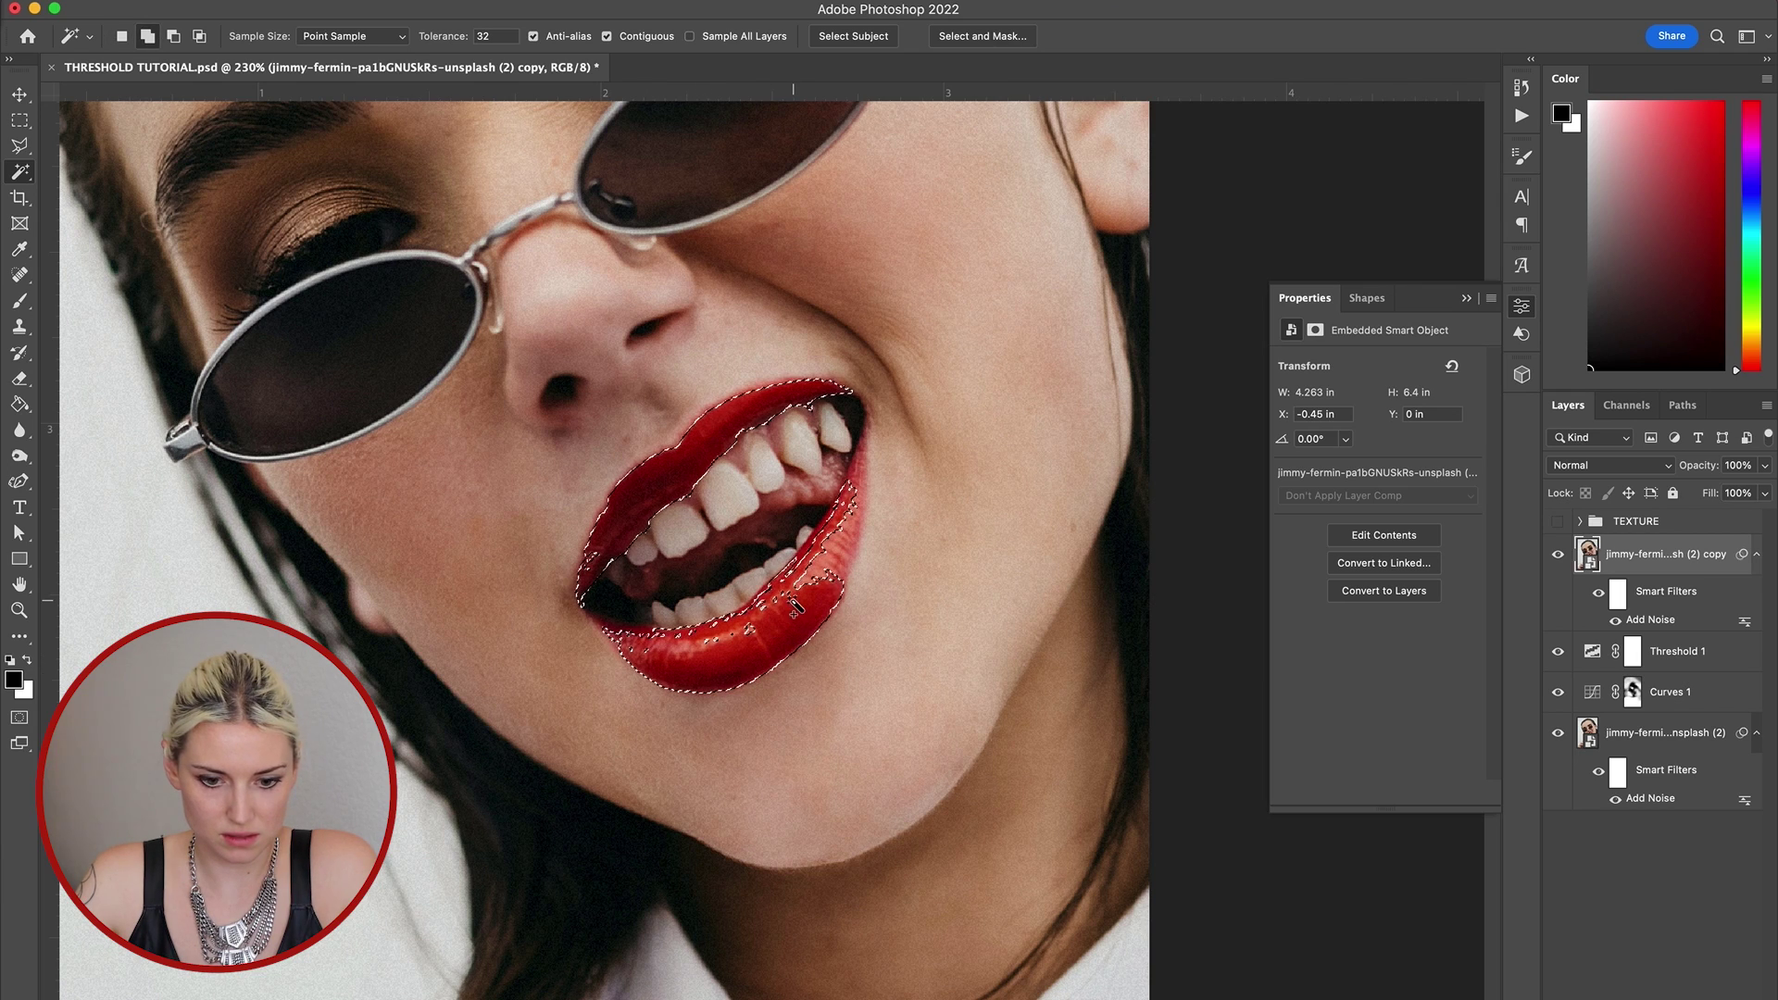
shift+click(696, 648)
shift+click(693, 644)
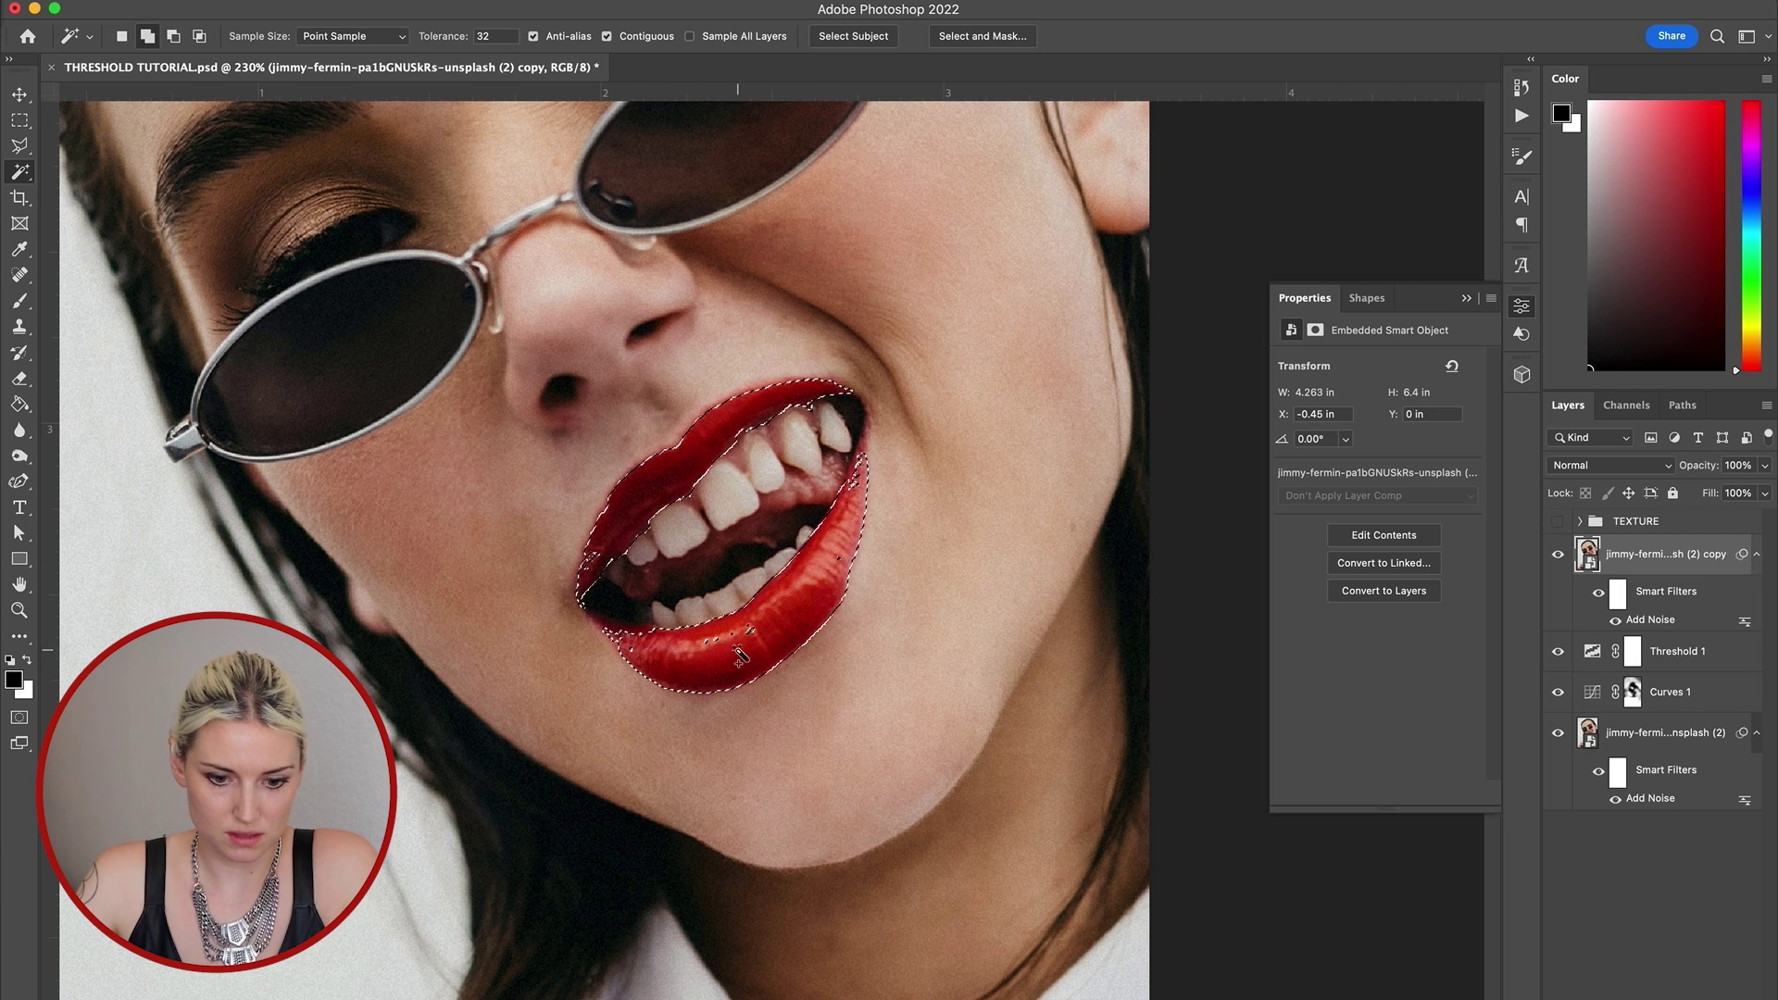
shift+click(596, 565)
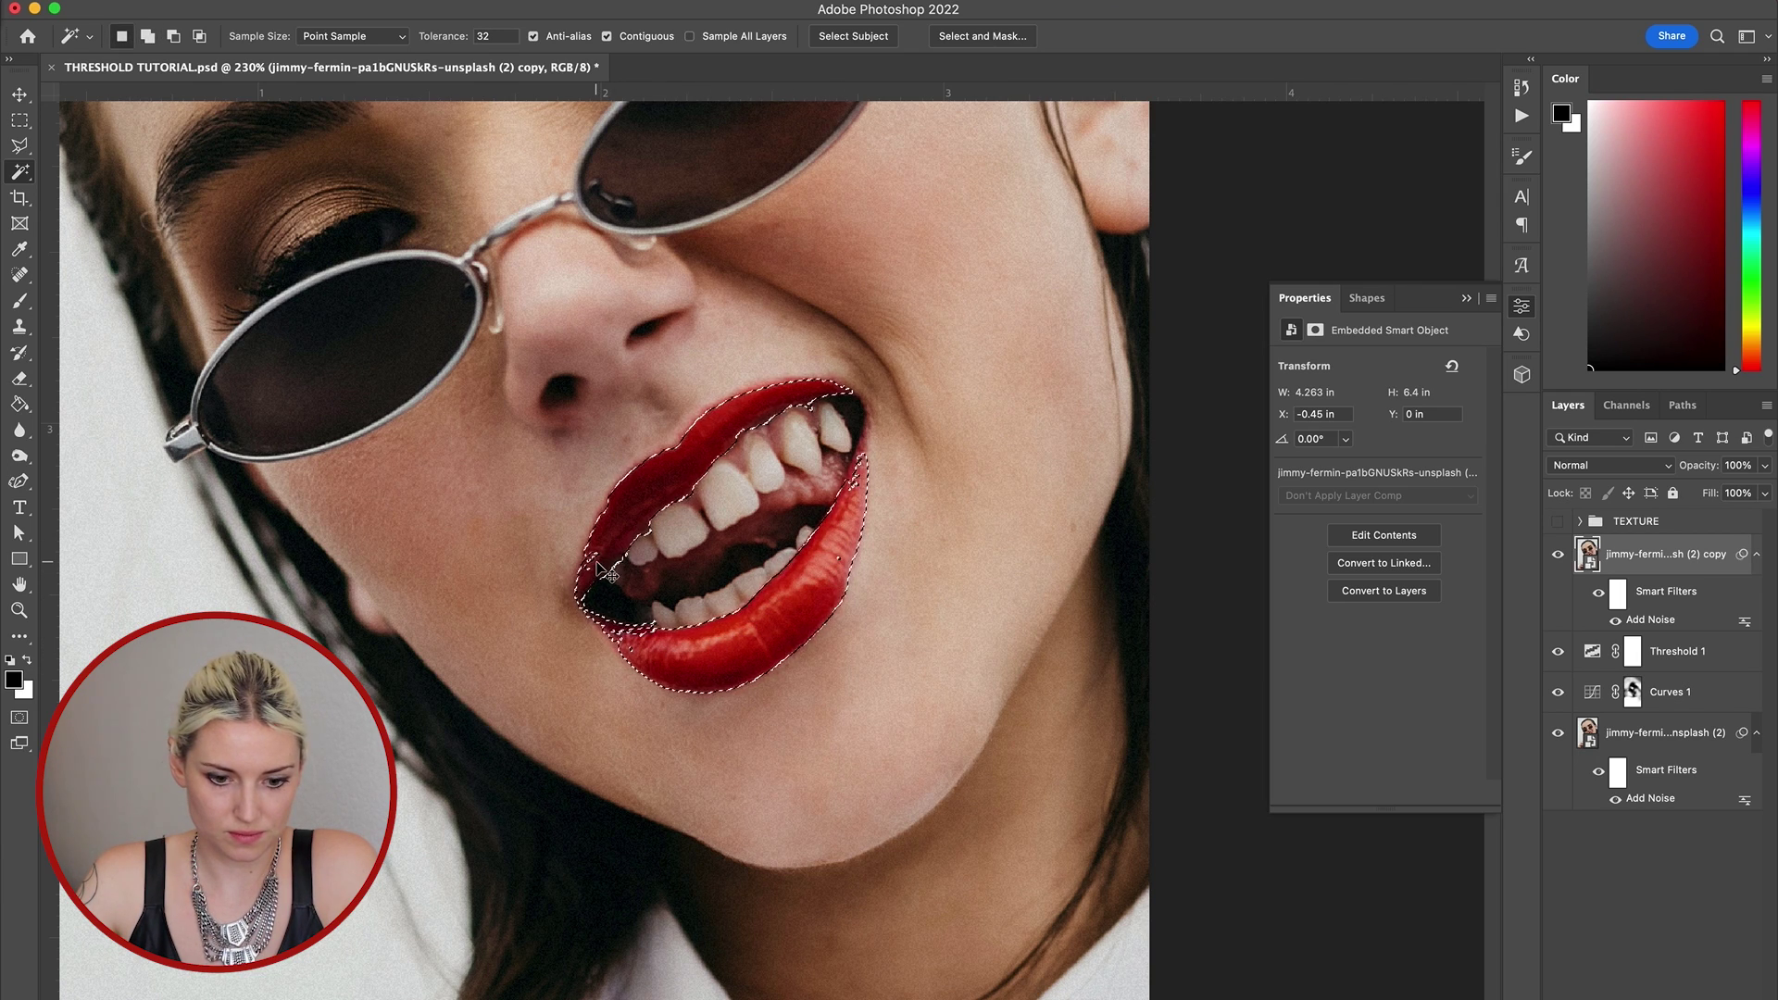
key(super+z)
shift+click(591, 555)
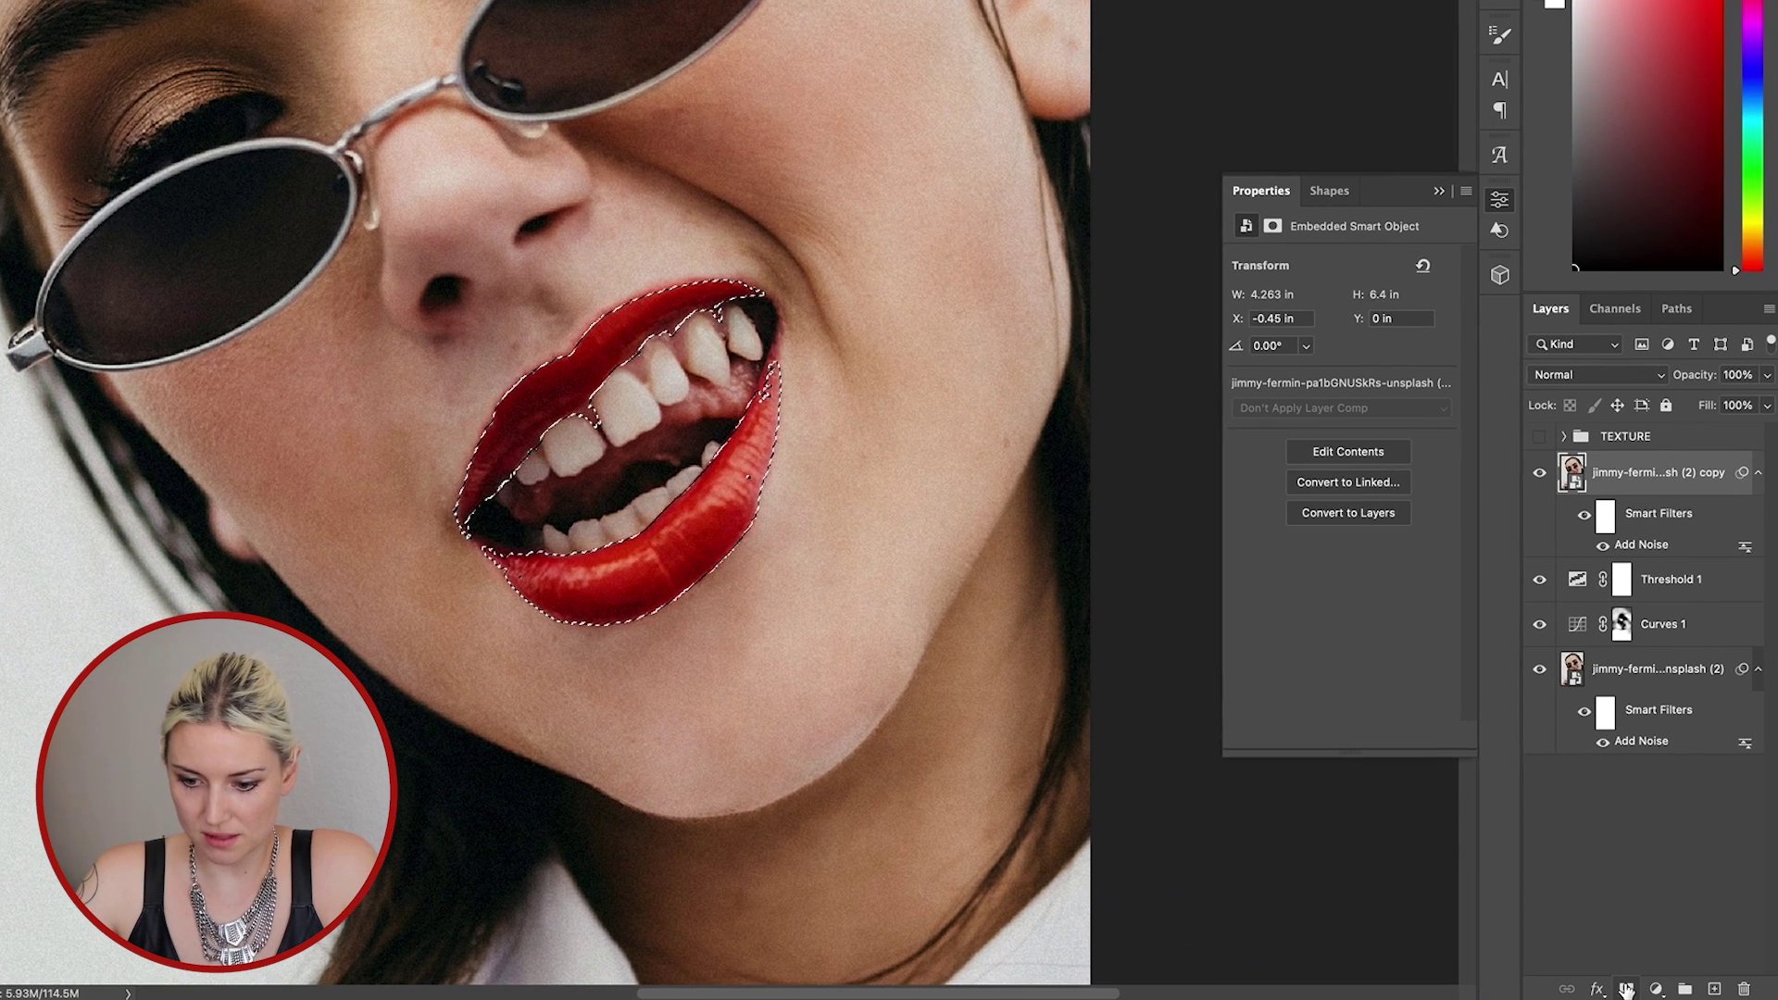
click(1637, 998)
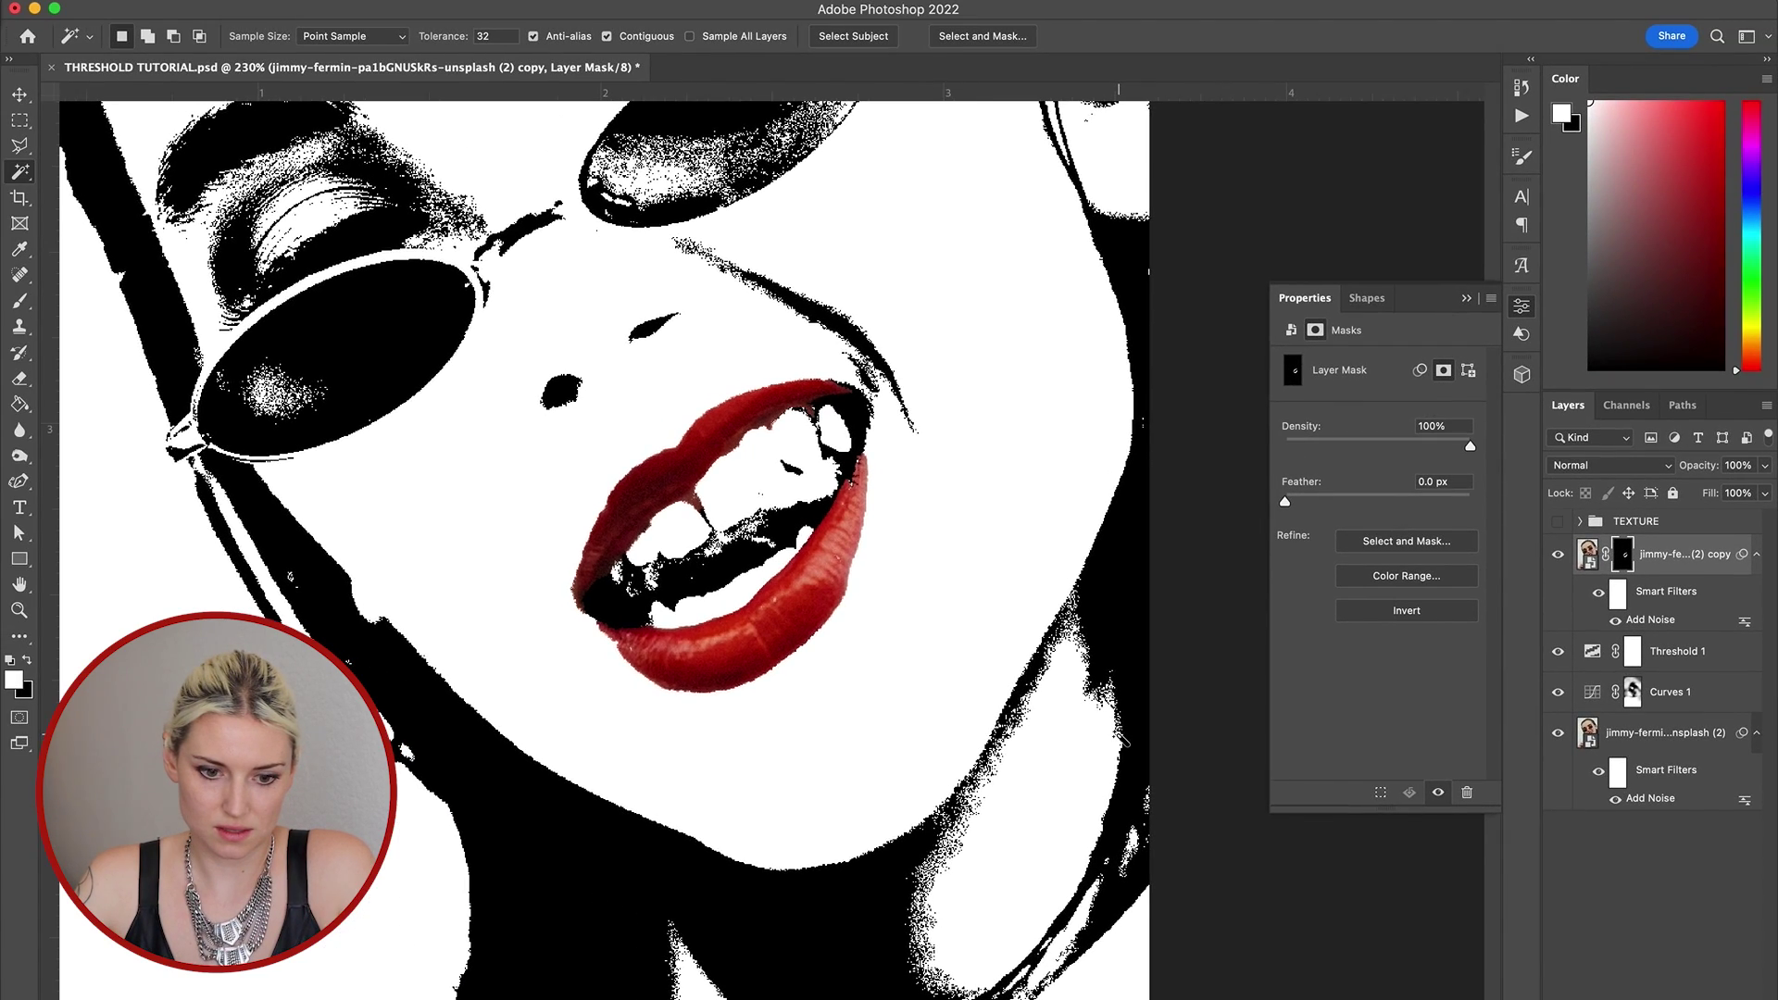
Remove stray red between the teeth and around the lip edges by painting the layer mask black with a harder 31 px brush at 100% opacity
key(super+plus)
key(super+plus)
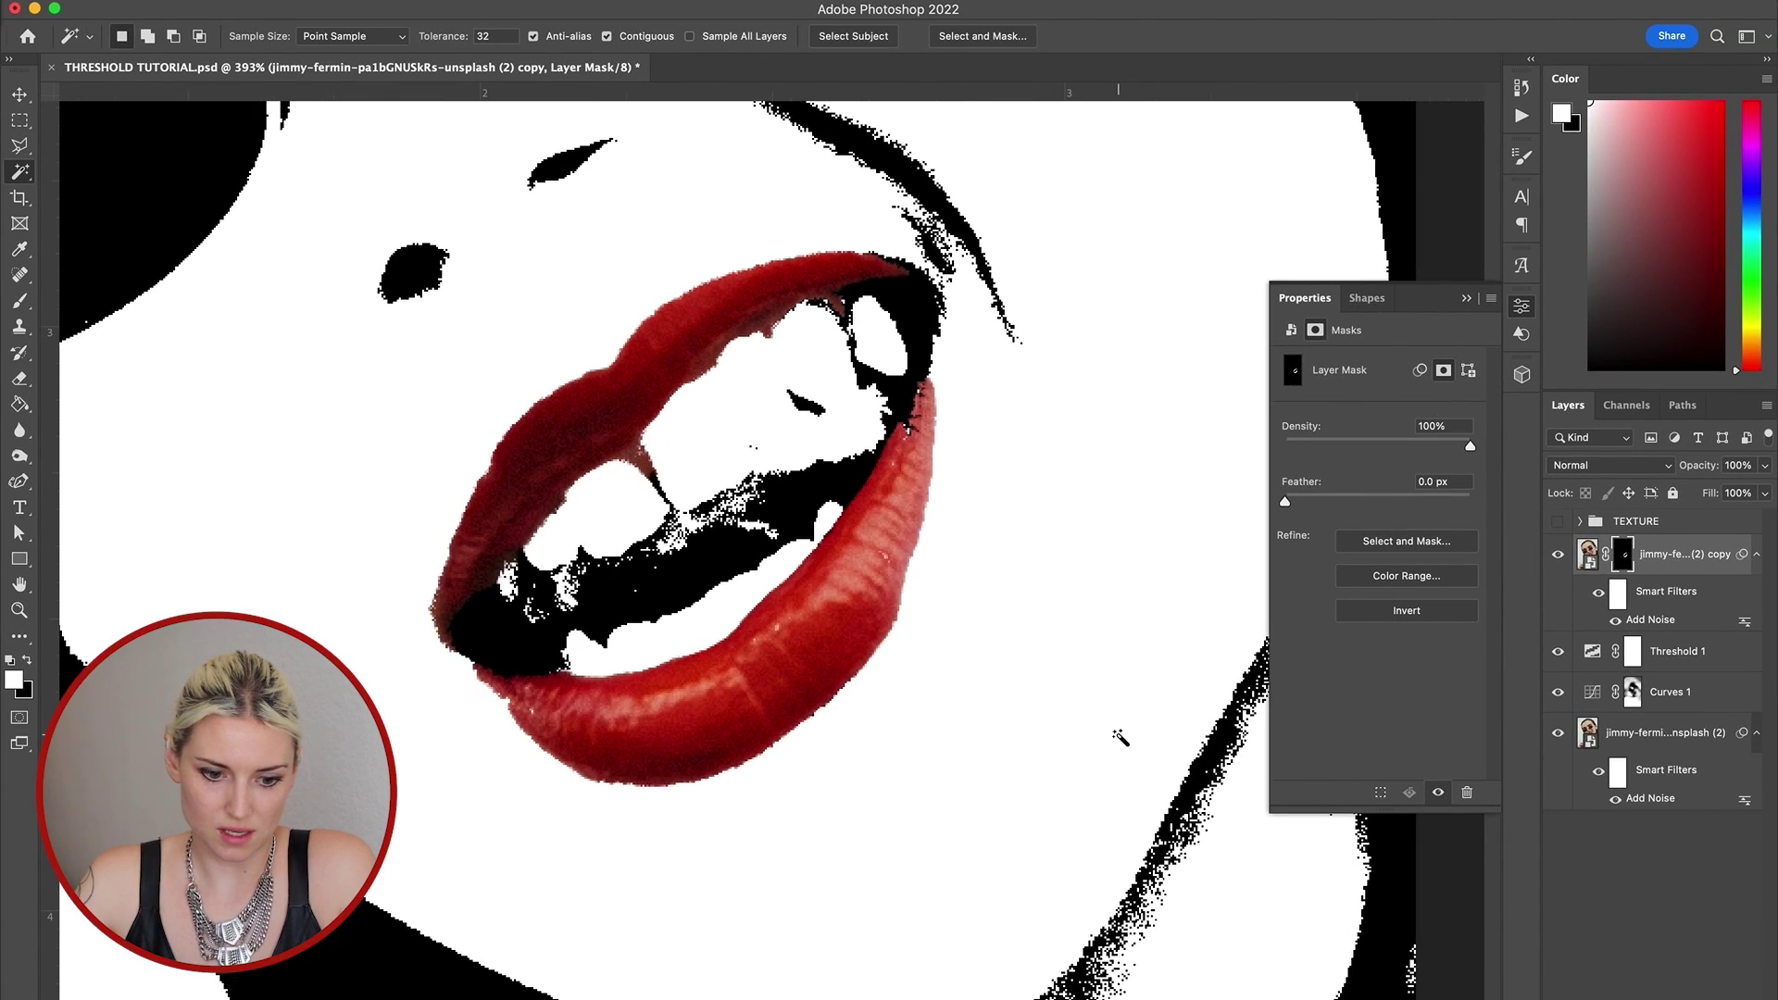
scroll(1065, 574, down, 1)
key(b)
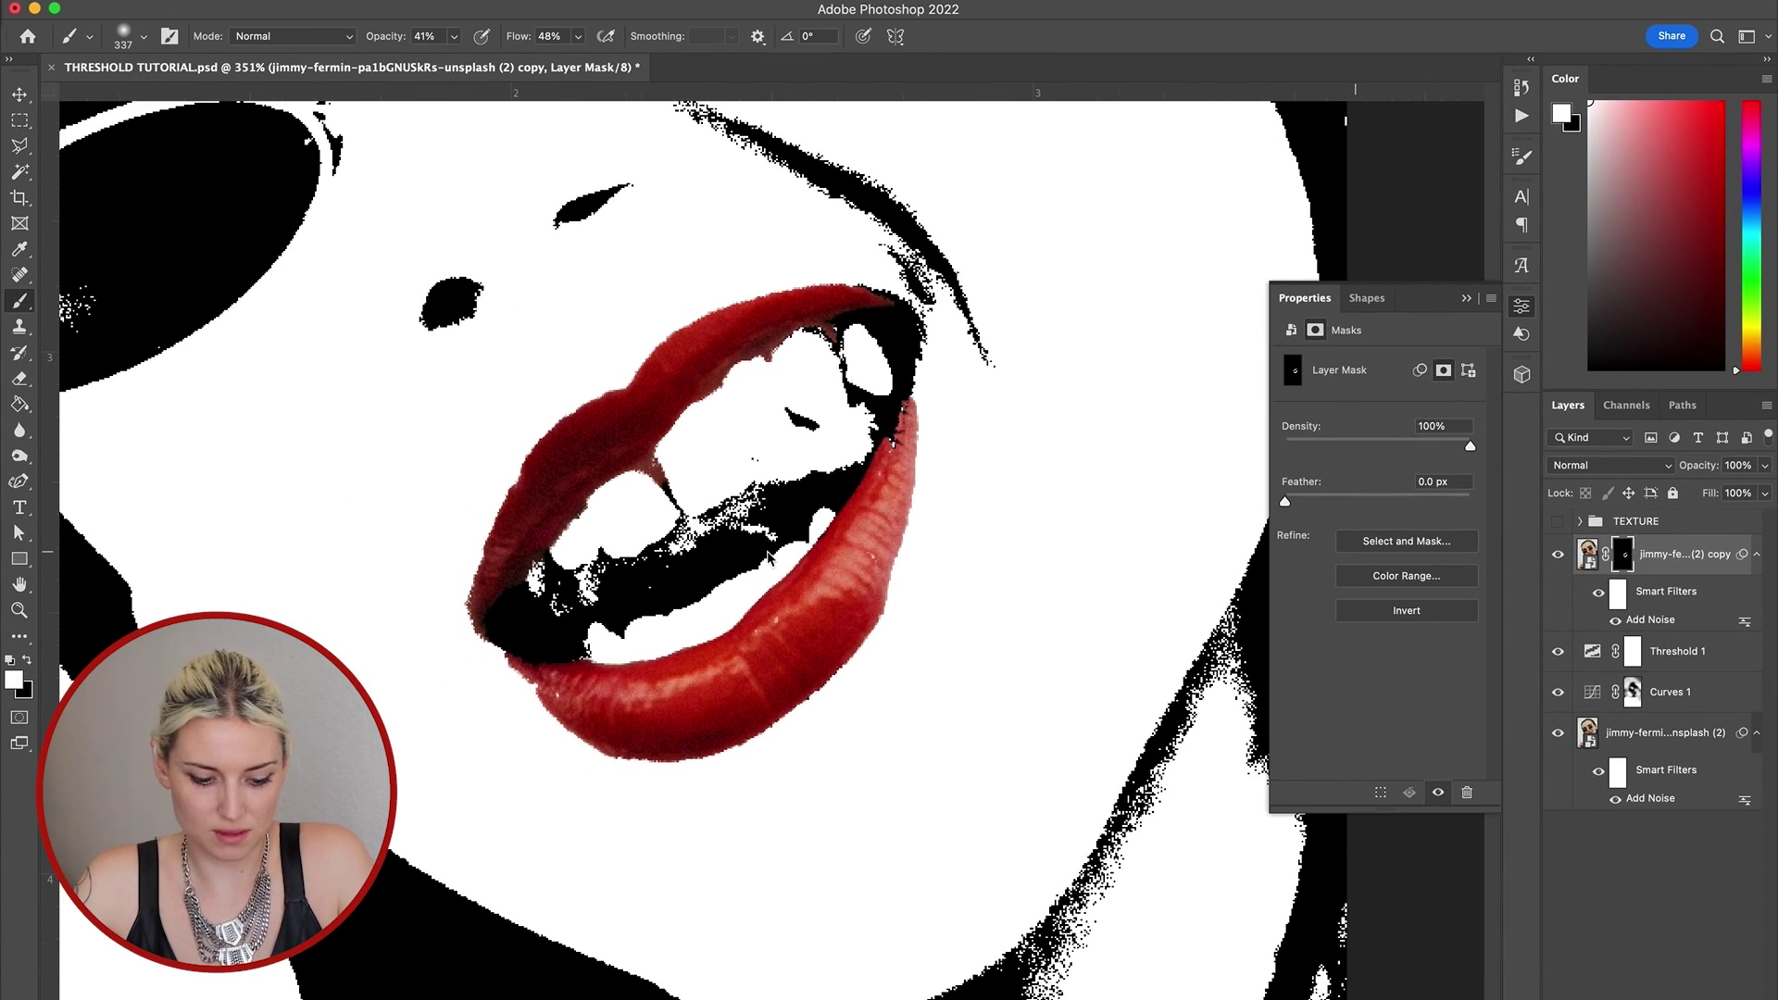
mouse_move(725, 553)
ctrl+alt+mouse_down()
mouse_move(833, 553)
mouse_move(195, 553)
ctrl+alt+mouse_up()
click(669, 477)
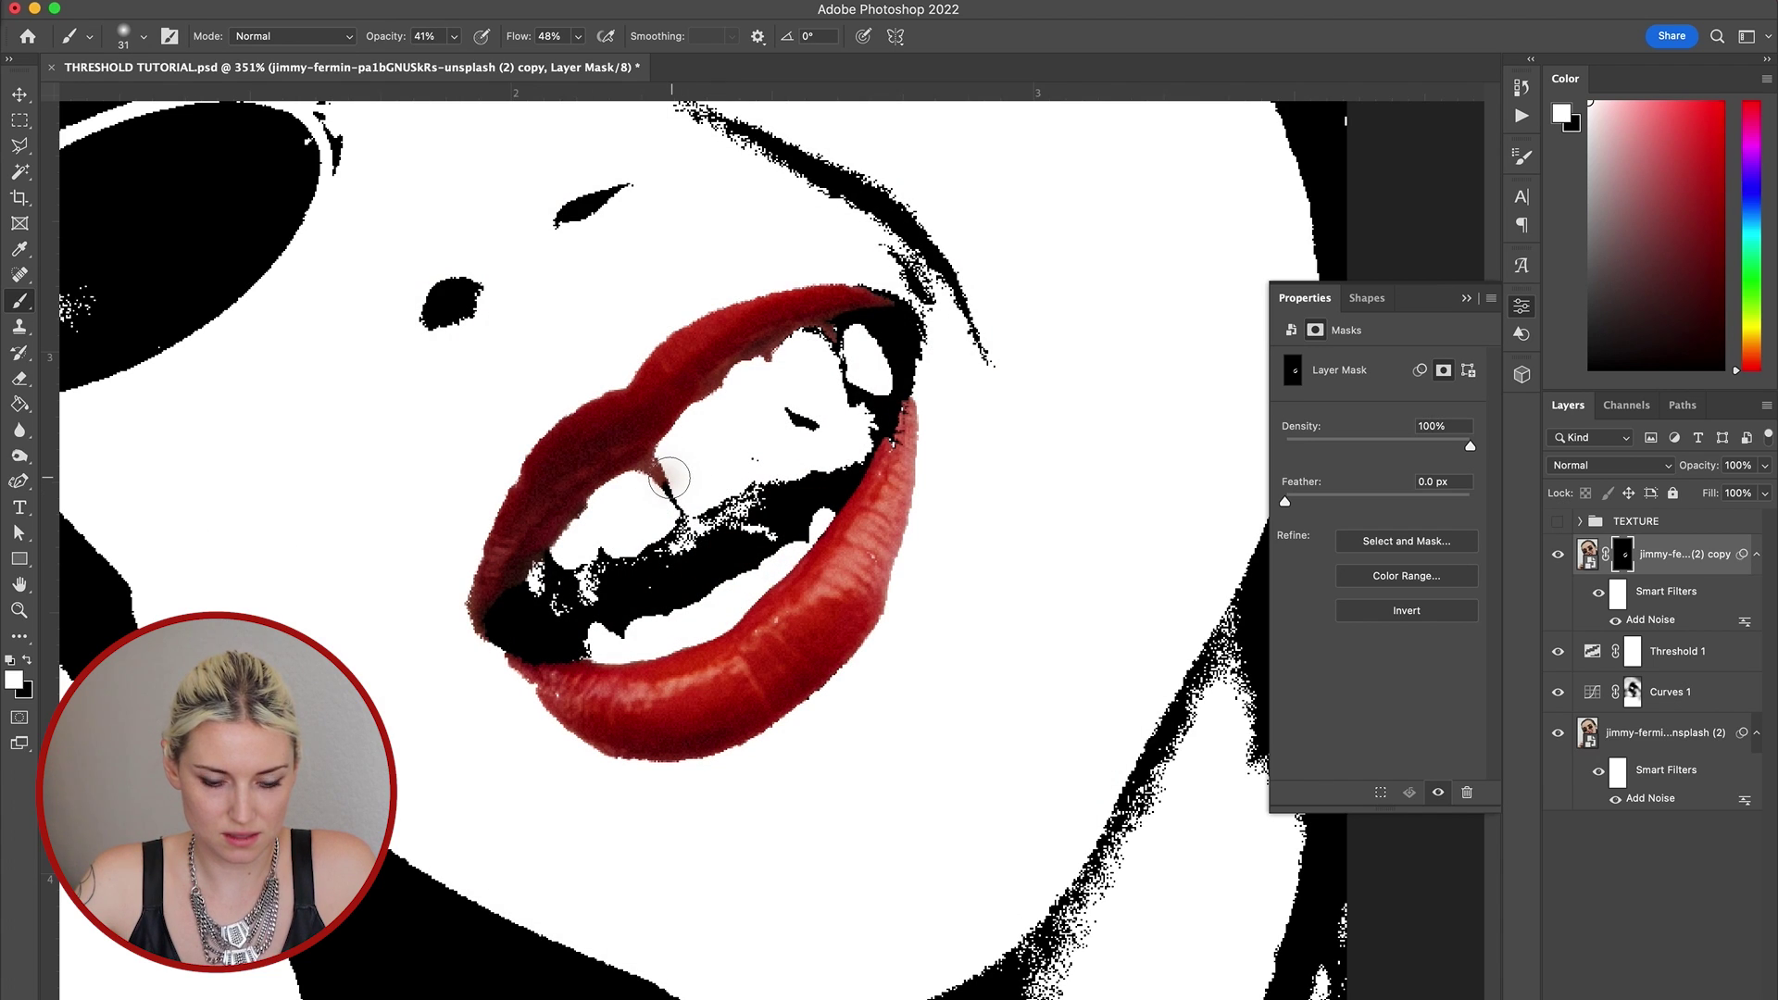
right_click(676, 473)
drag(776, 571, 903, 571)
key(Return)
key(x)
click(667, 484)
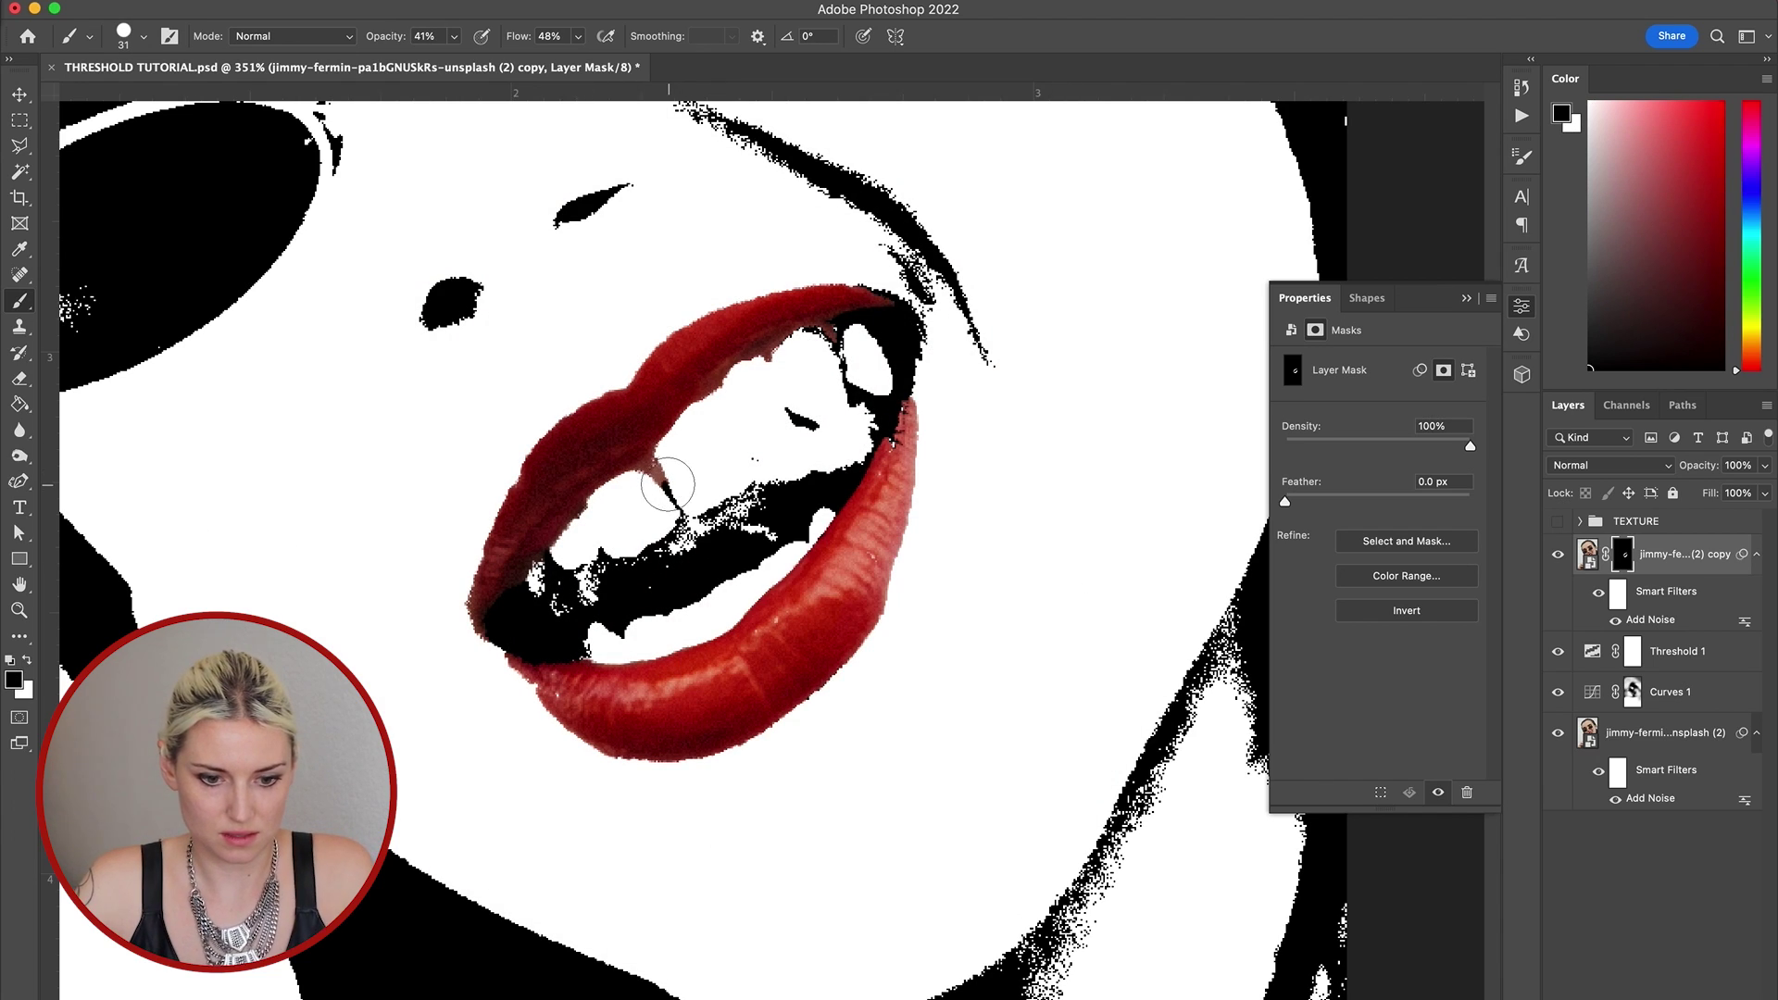
key(0)
drag(667, 484, 663, 490)
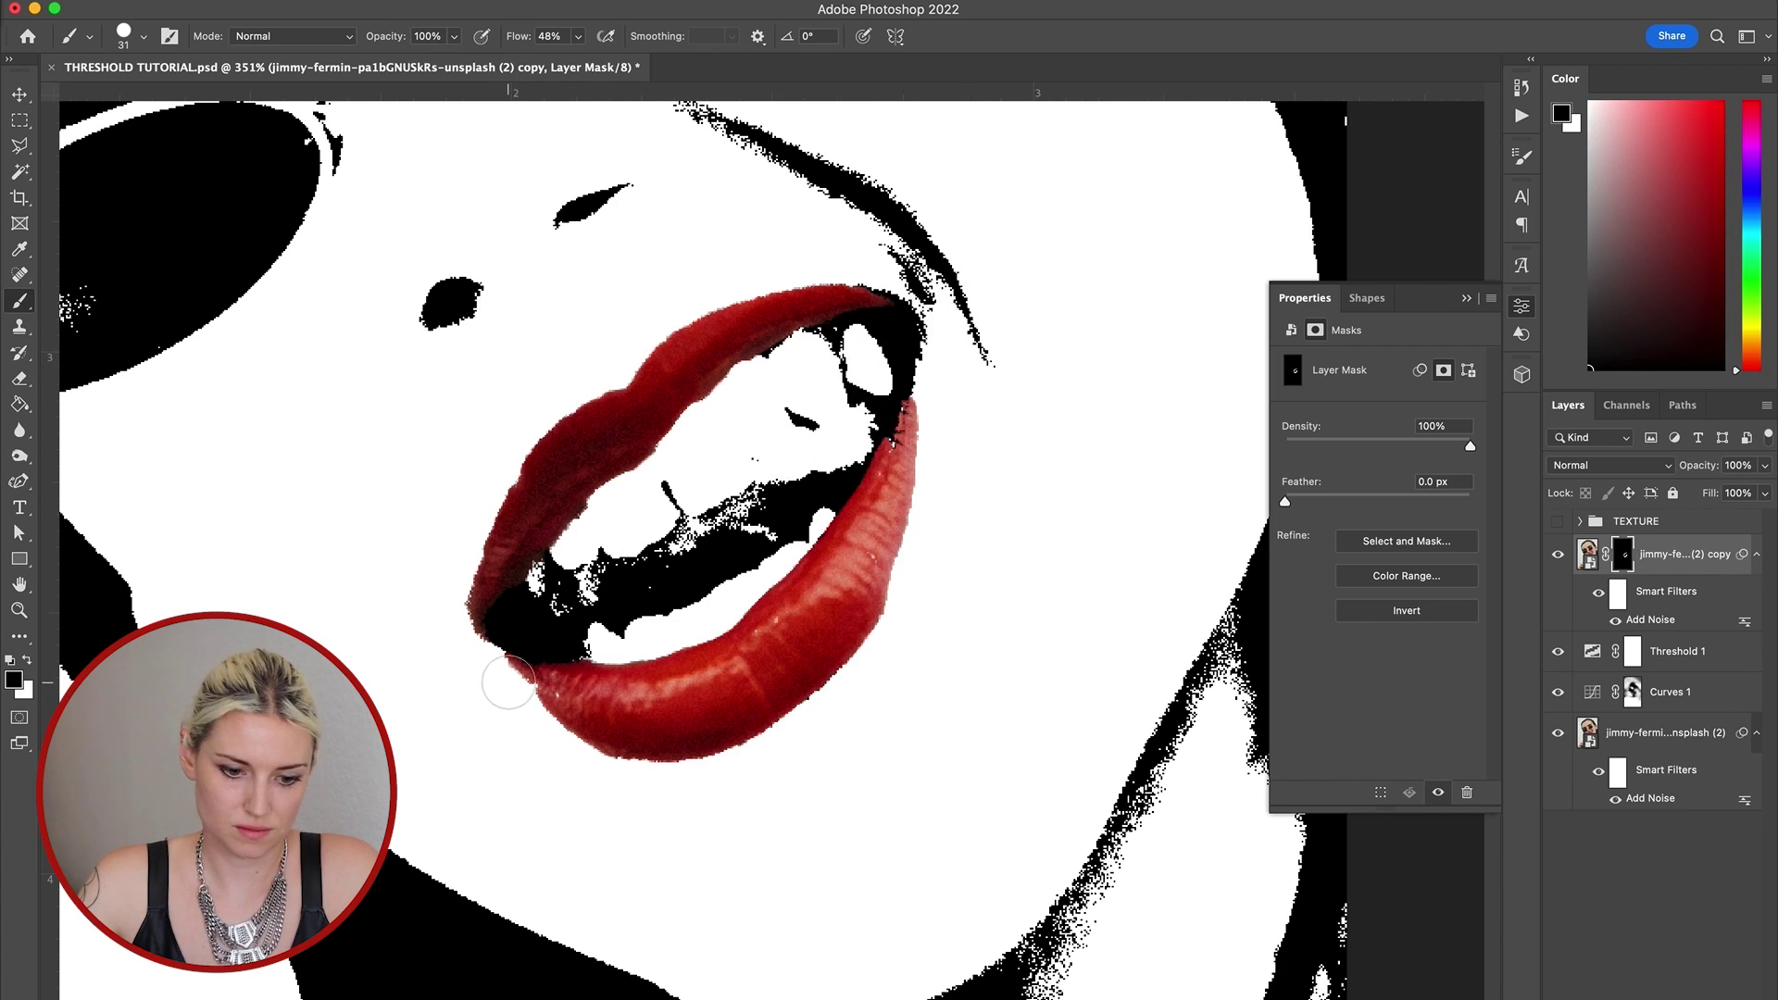
Blend the lips layer with the threshold shadows by setting the Blend If black point for the underlying layer to 5
key(super+minus)
key(super+minus)
key(super+minus)
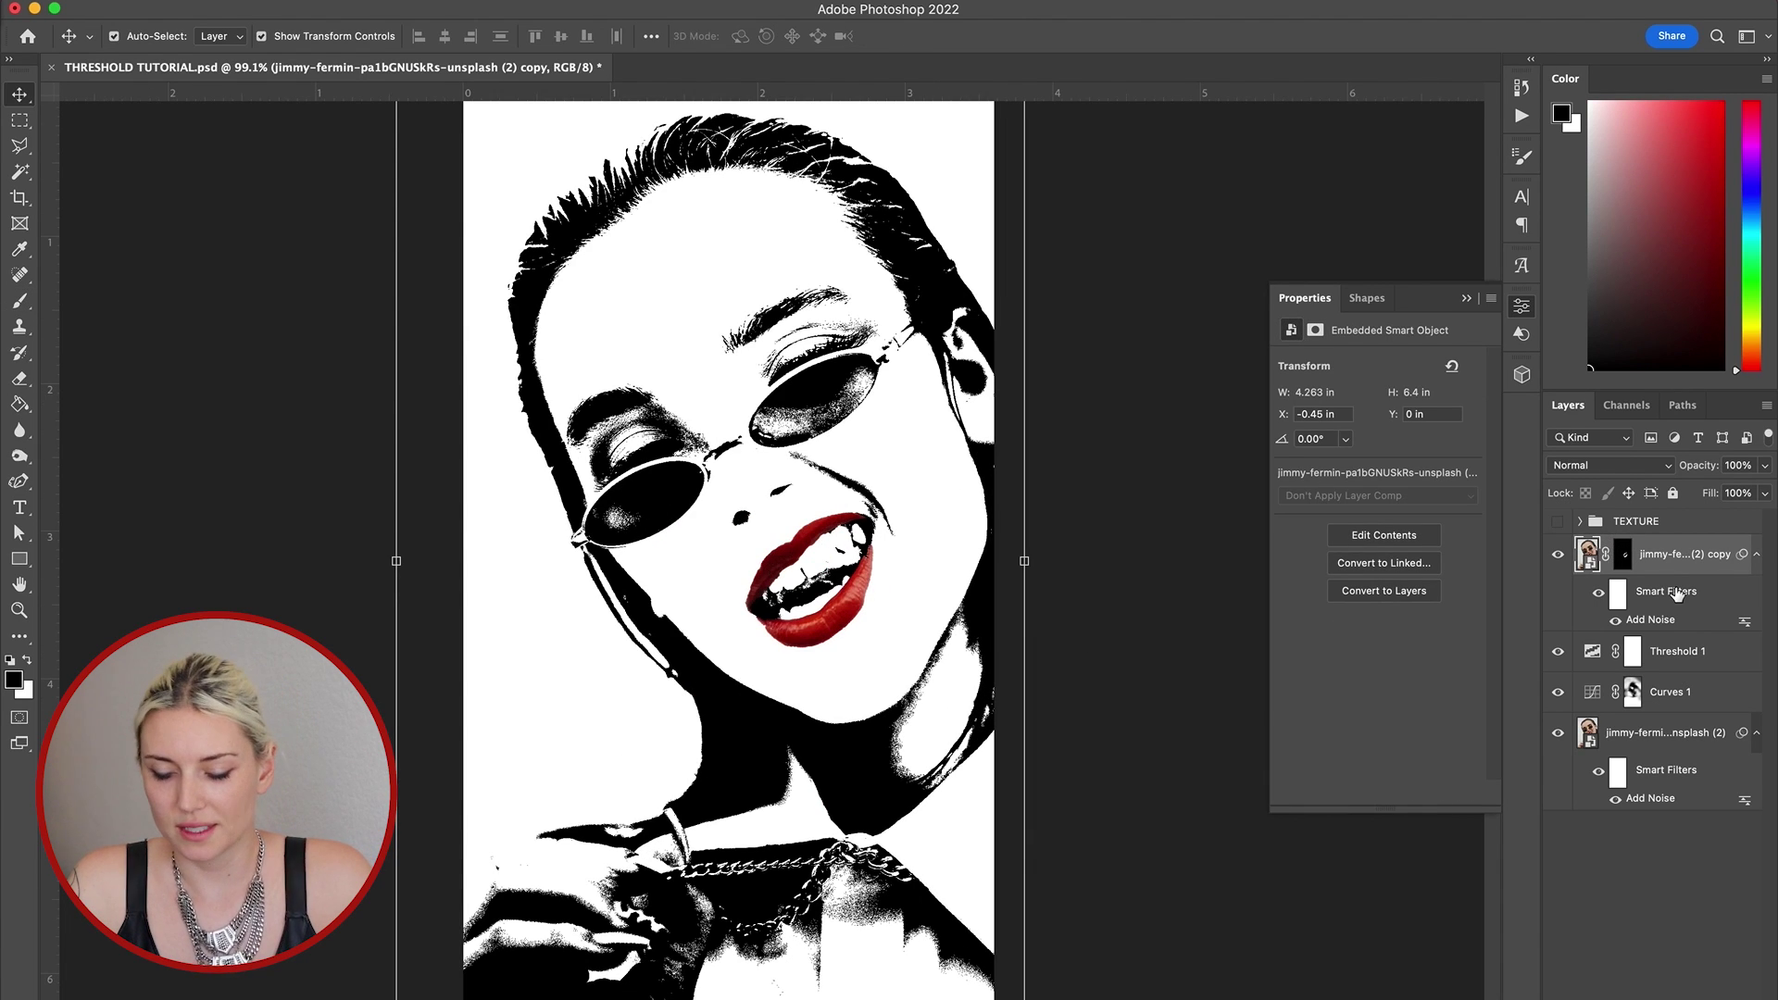
double_click(1671, 577)
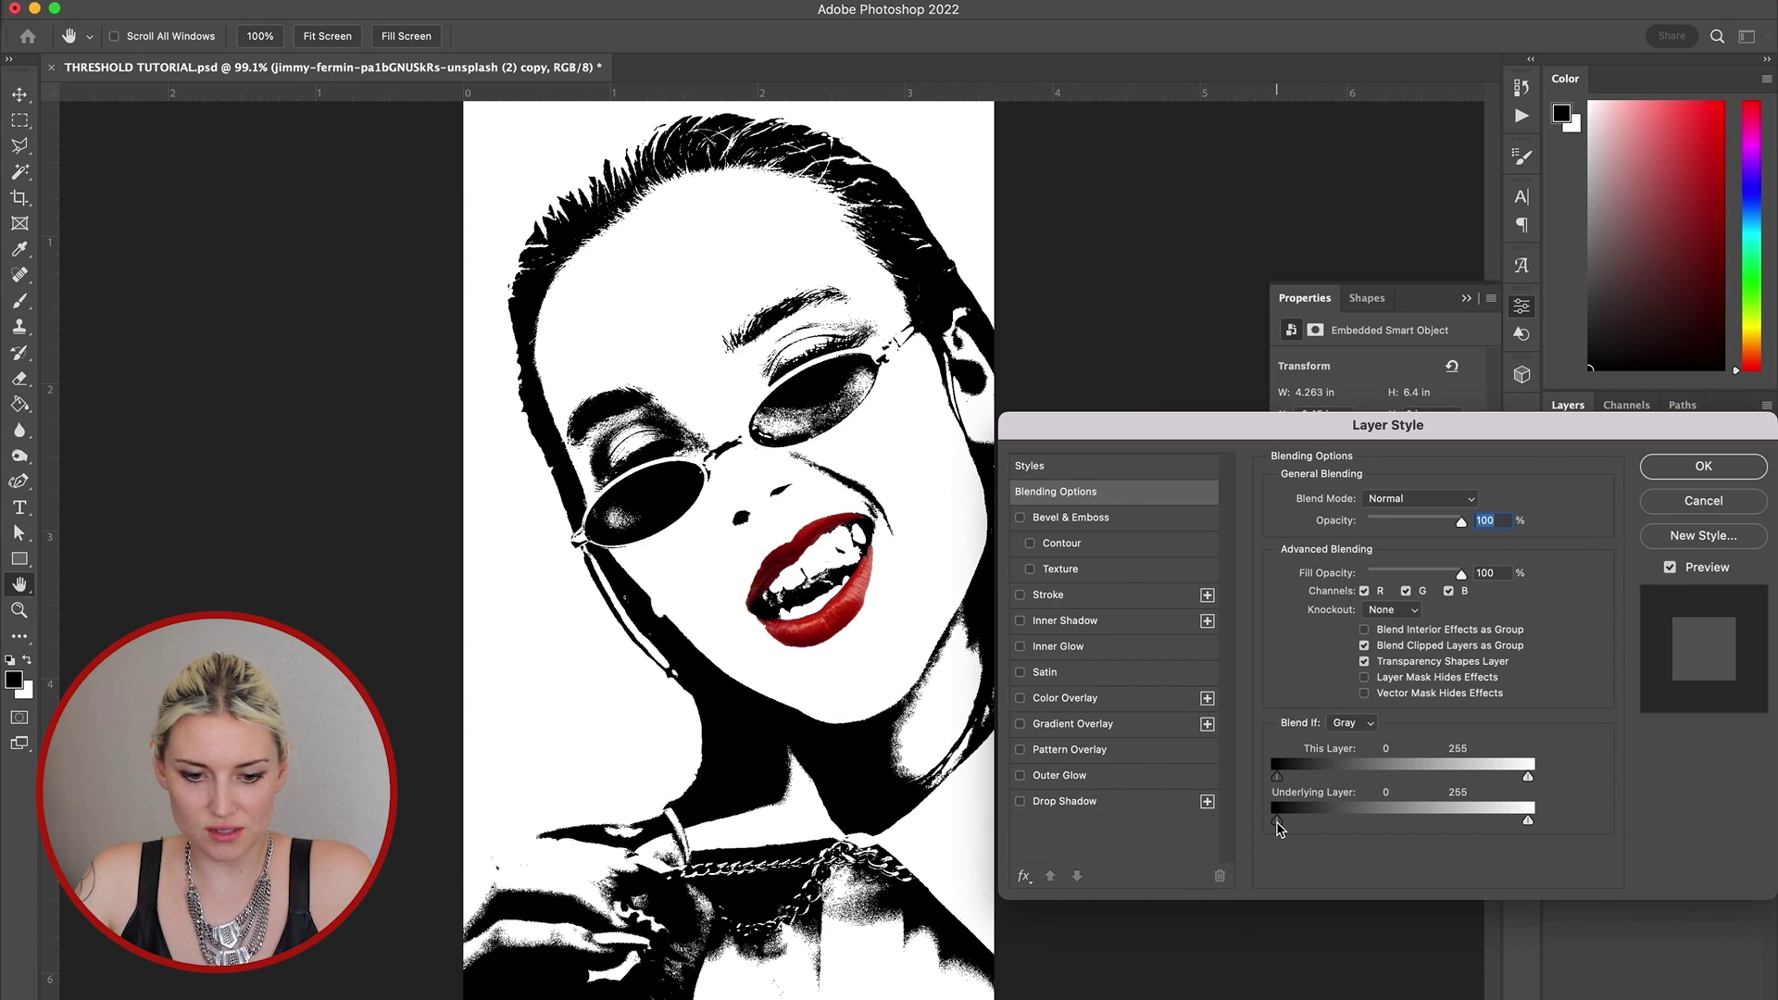
drag(1277, 827, 1283, 828)
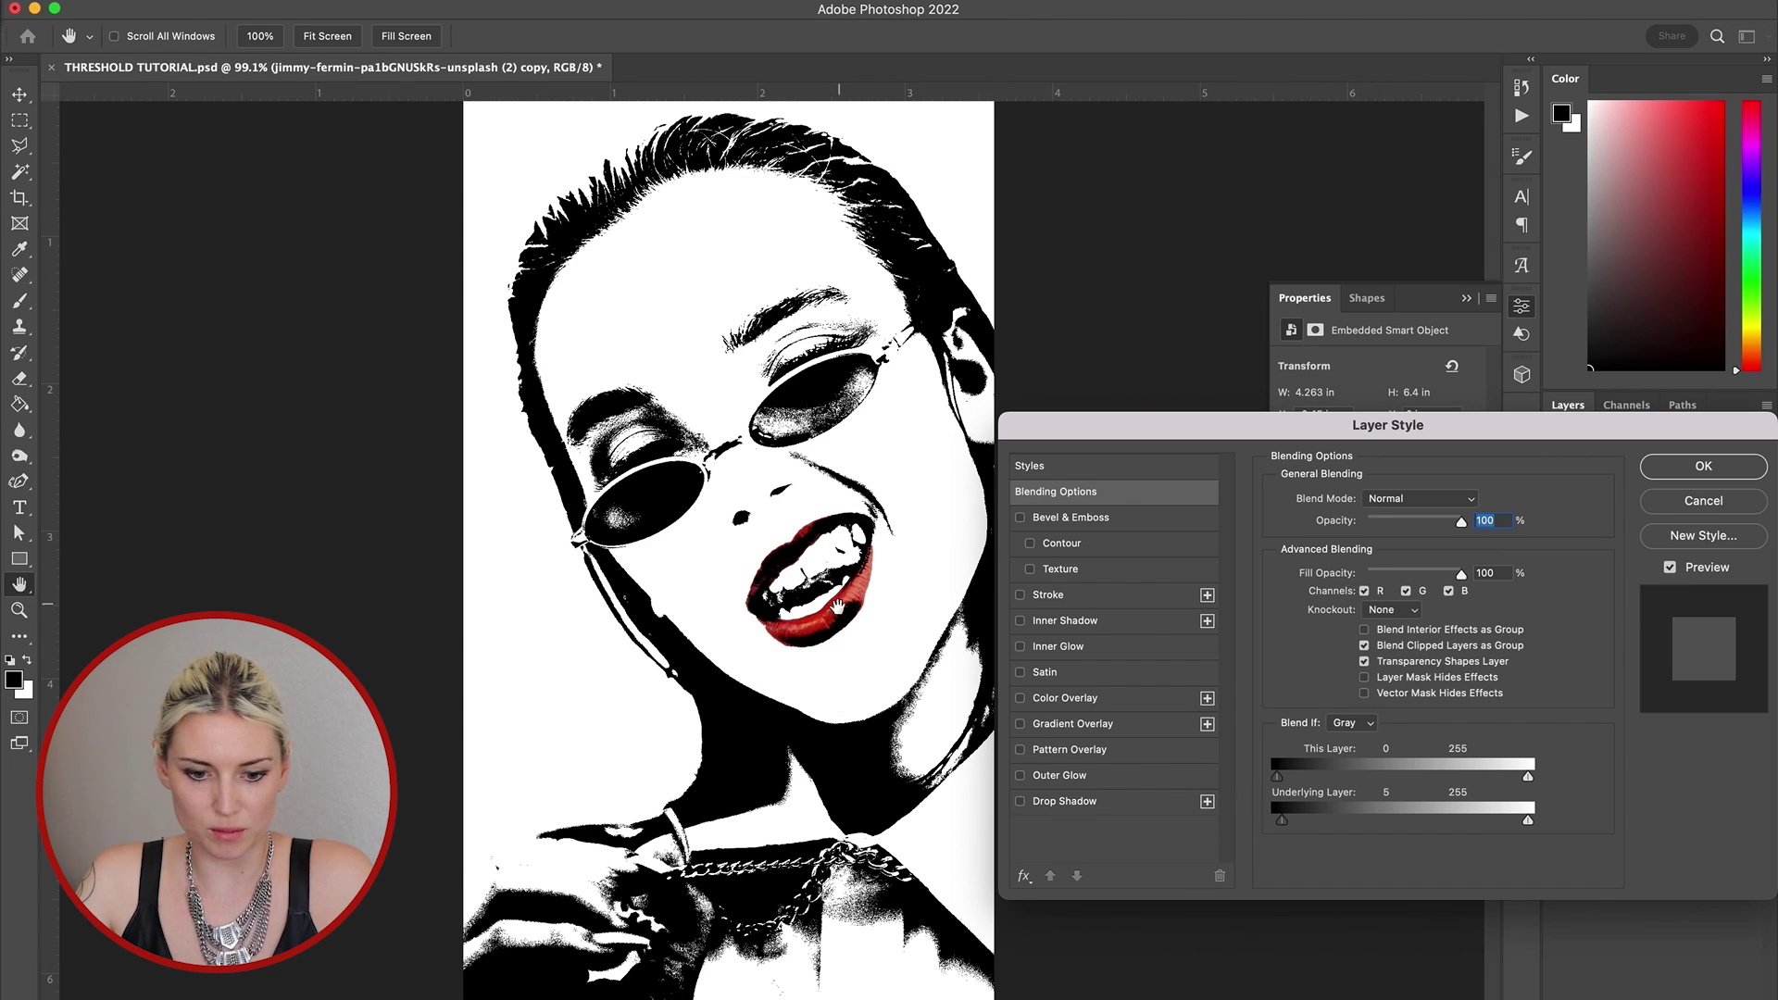
click(1701, 469)
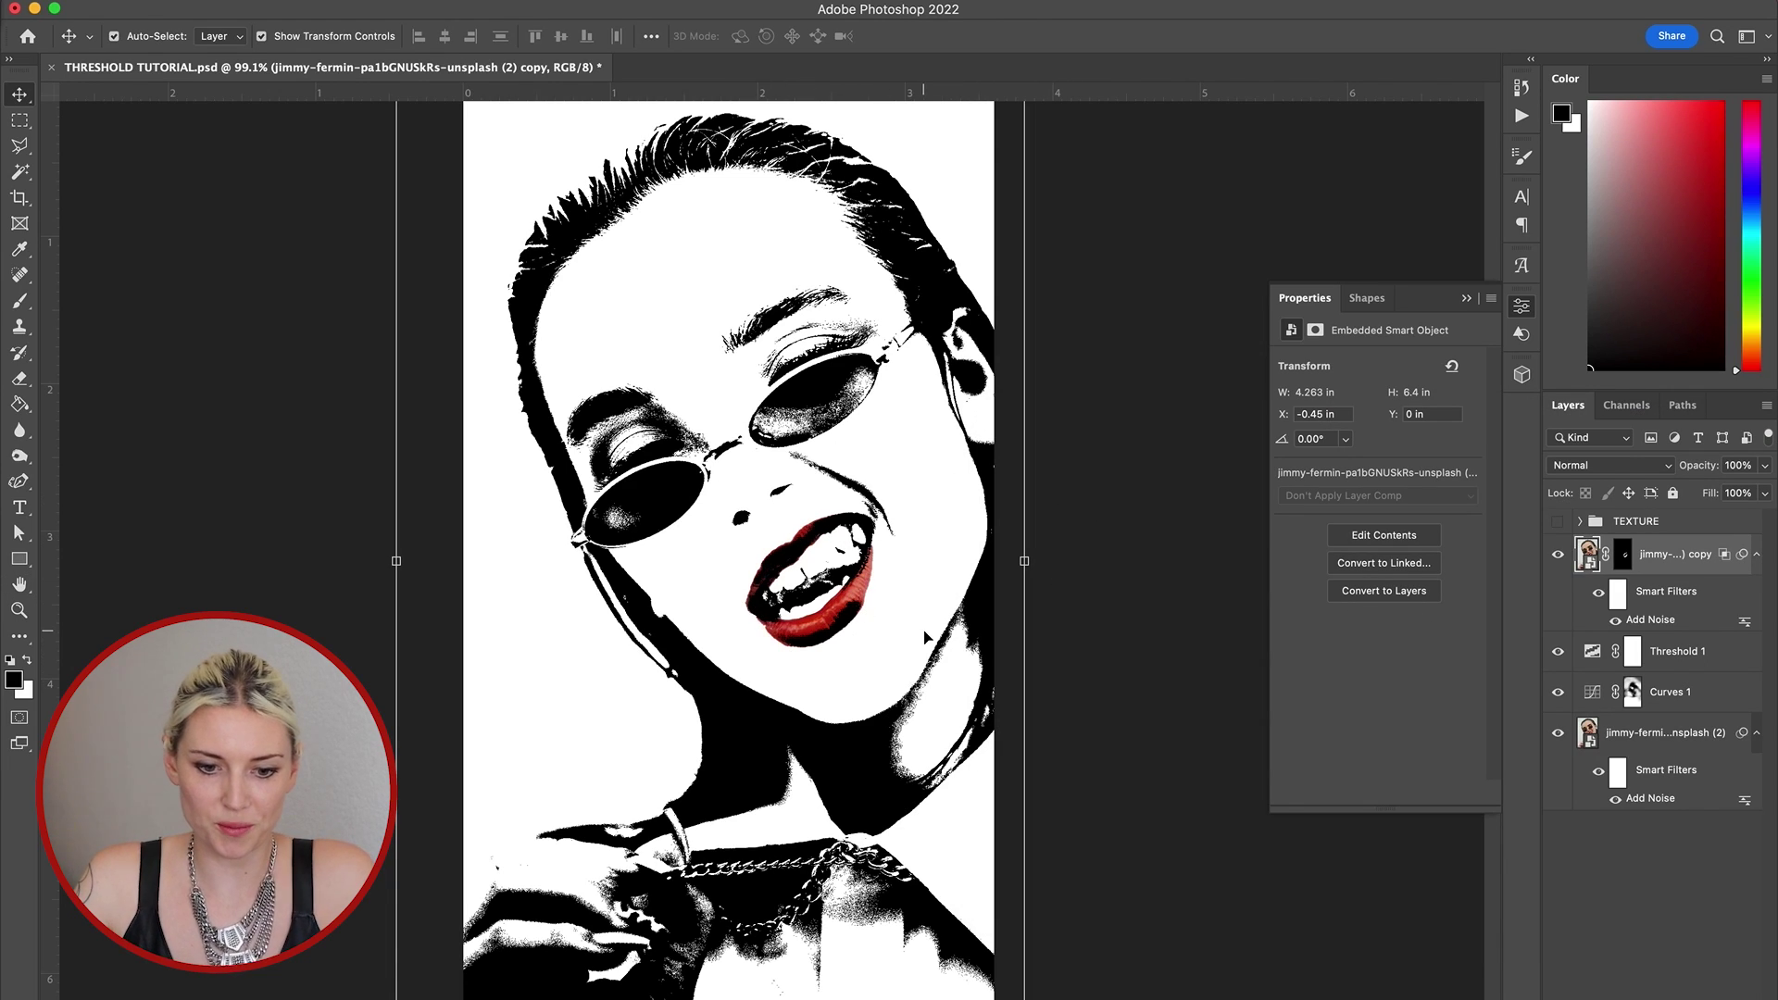
Show the TEXTURE group over the whole portrait
scroll(1153, 657, down, 2)
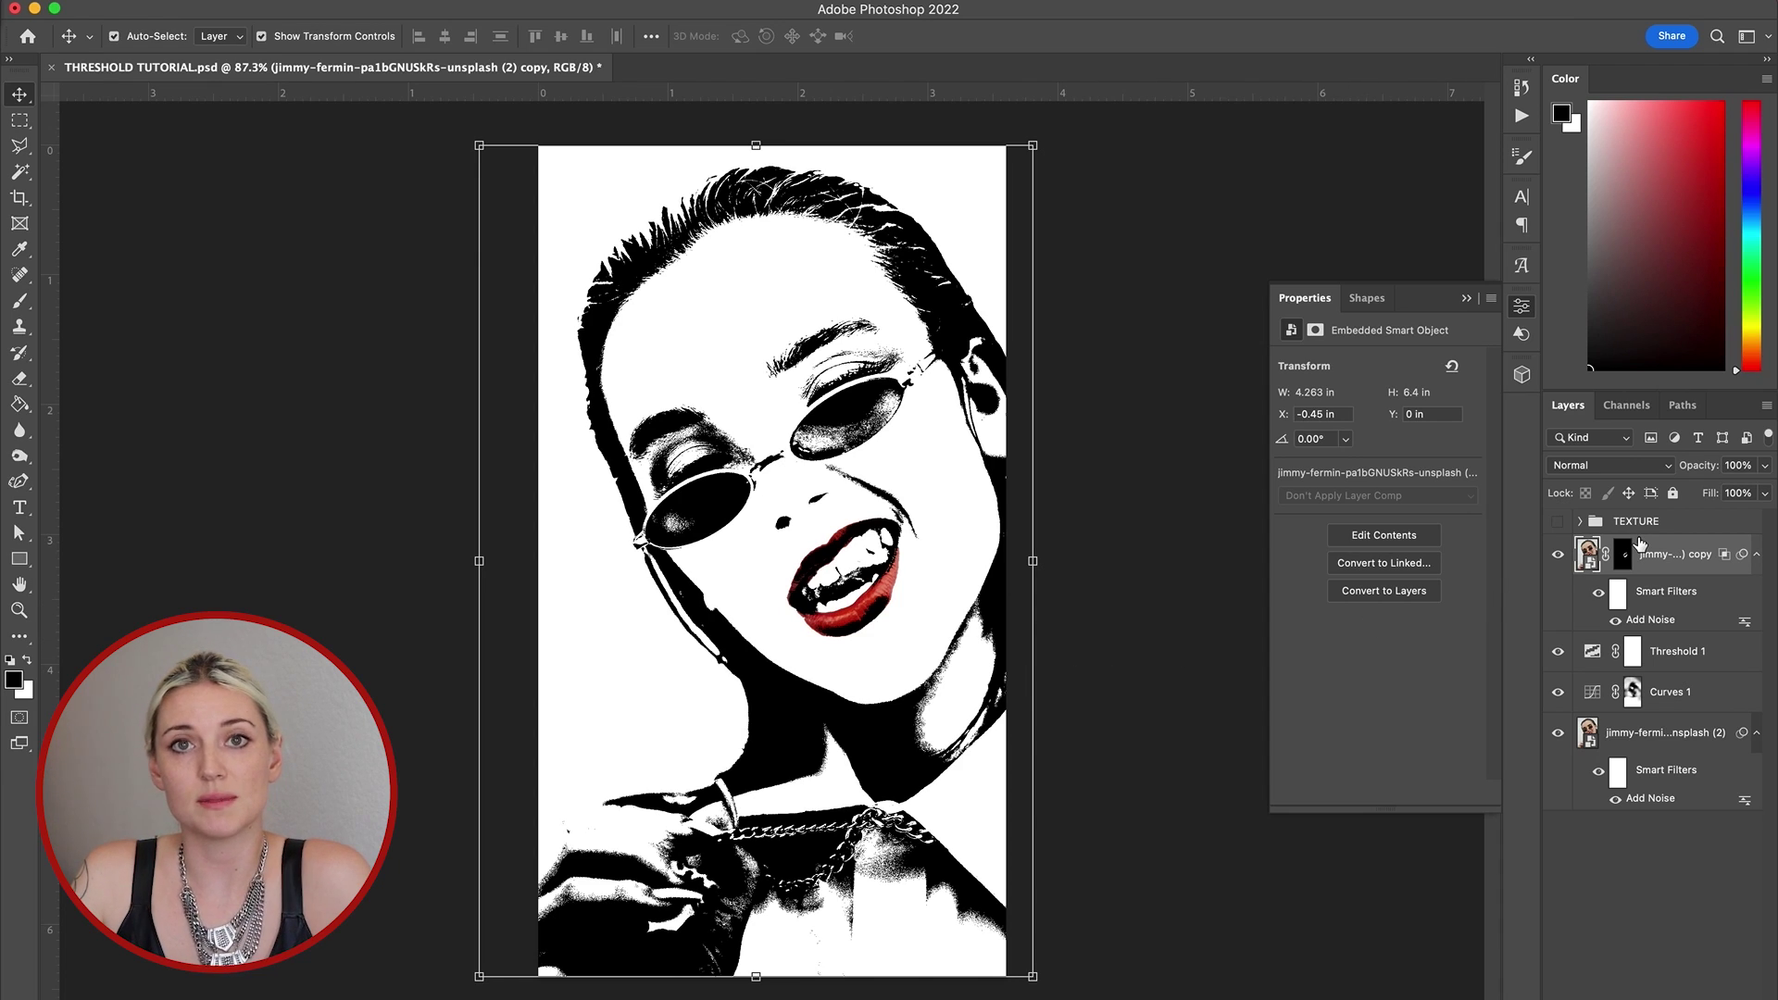
click(1557, 523)
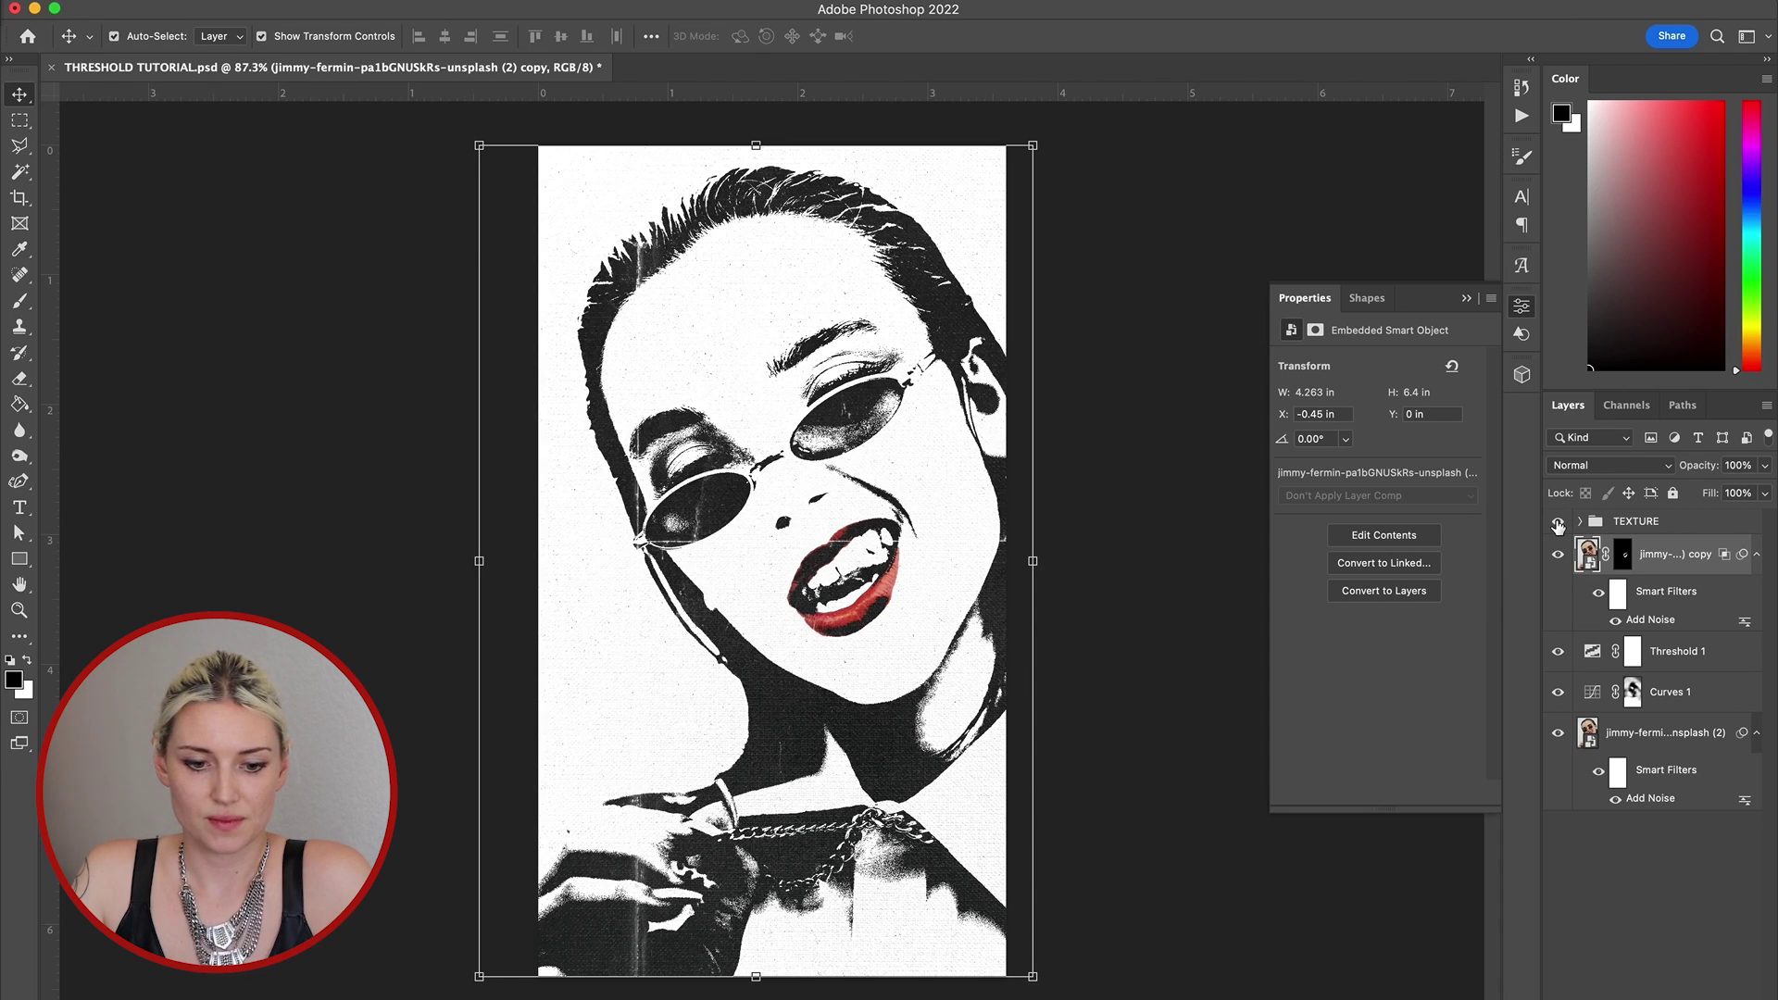